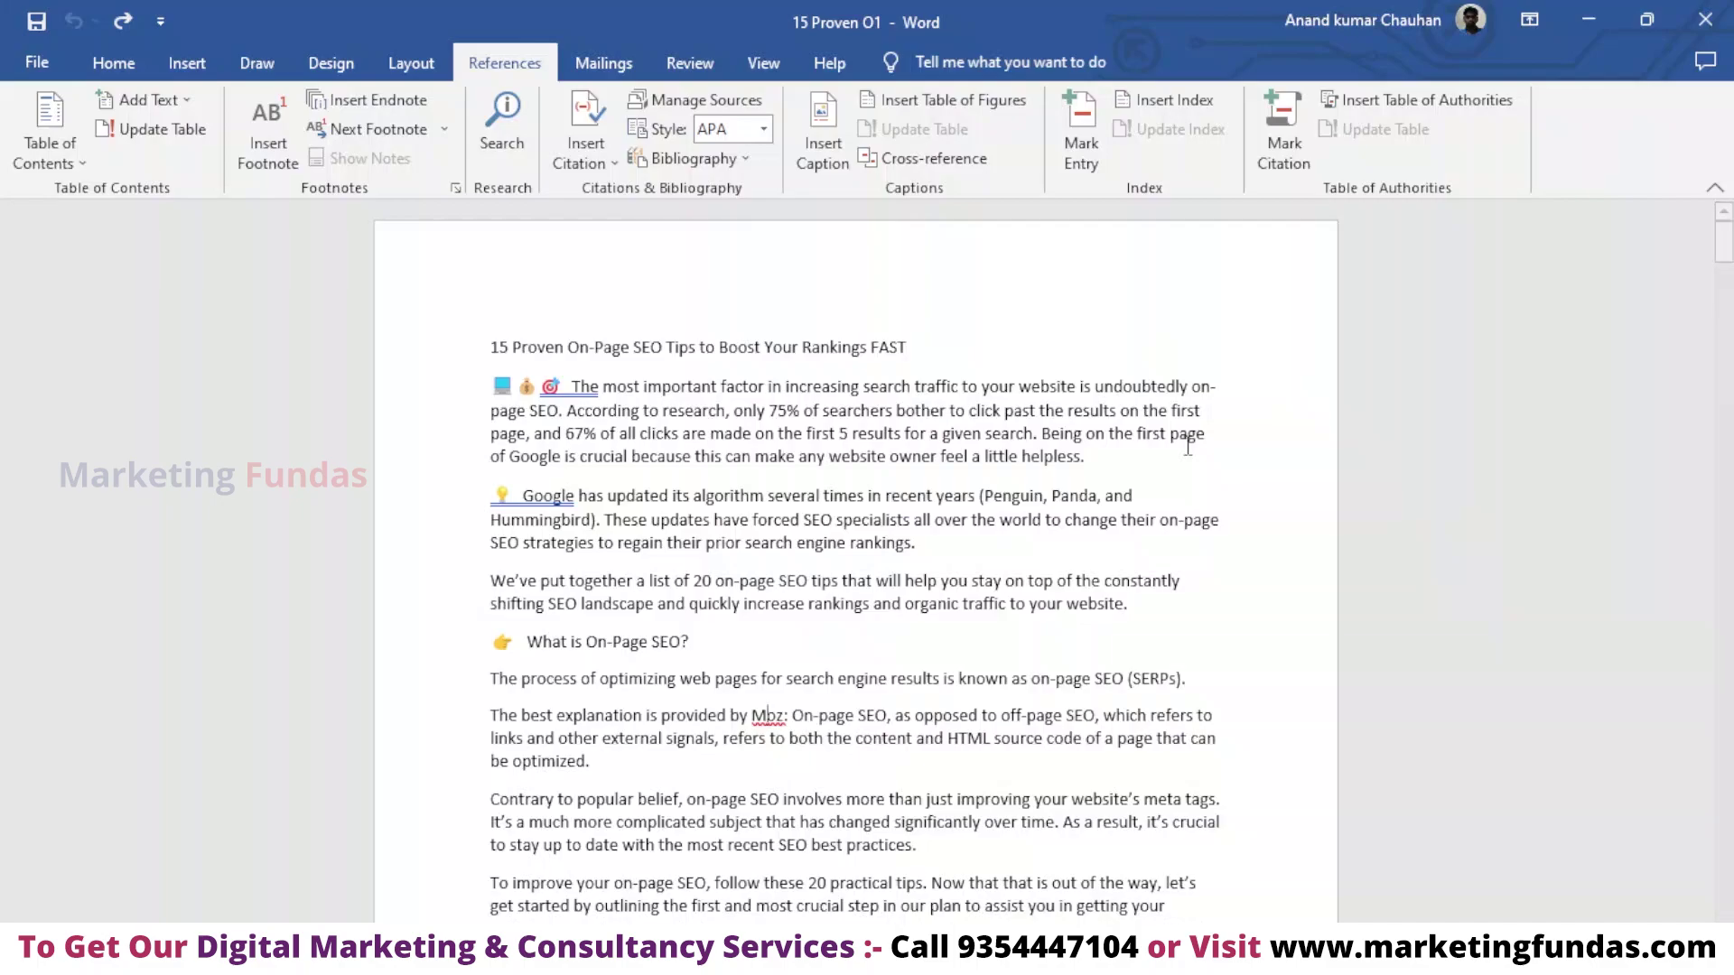
- Switch to the Home tab and practise selecting the words 'can make'
{"action": "left_click", "coordinate": [90, 76]}
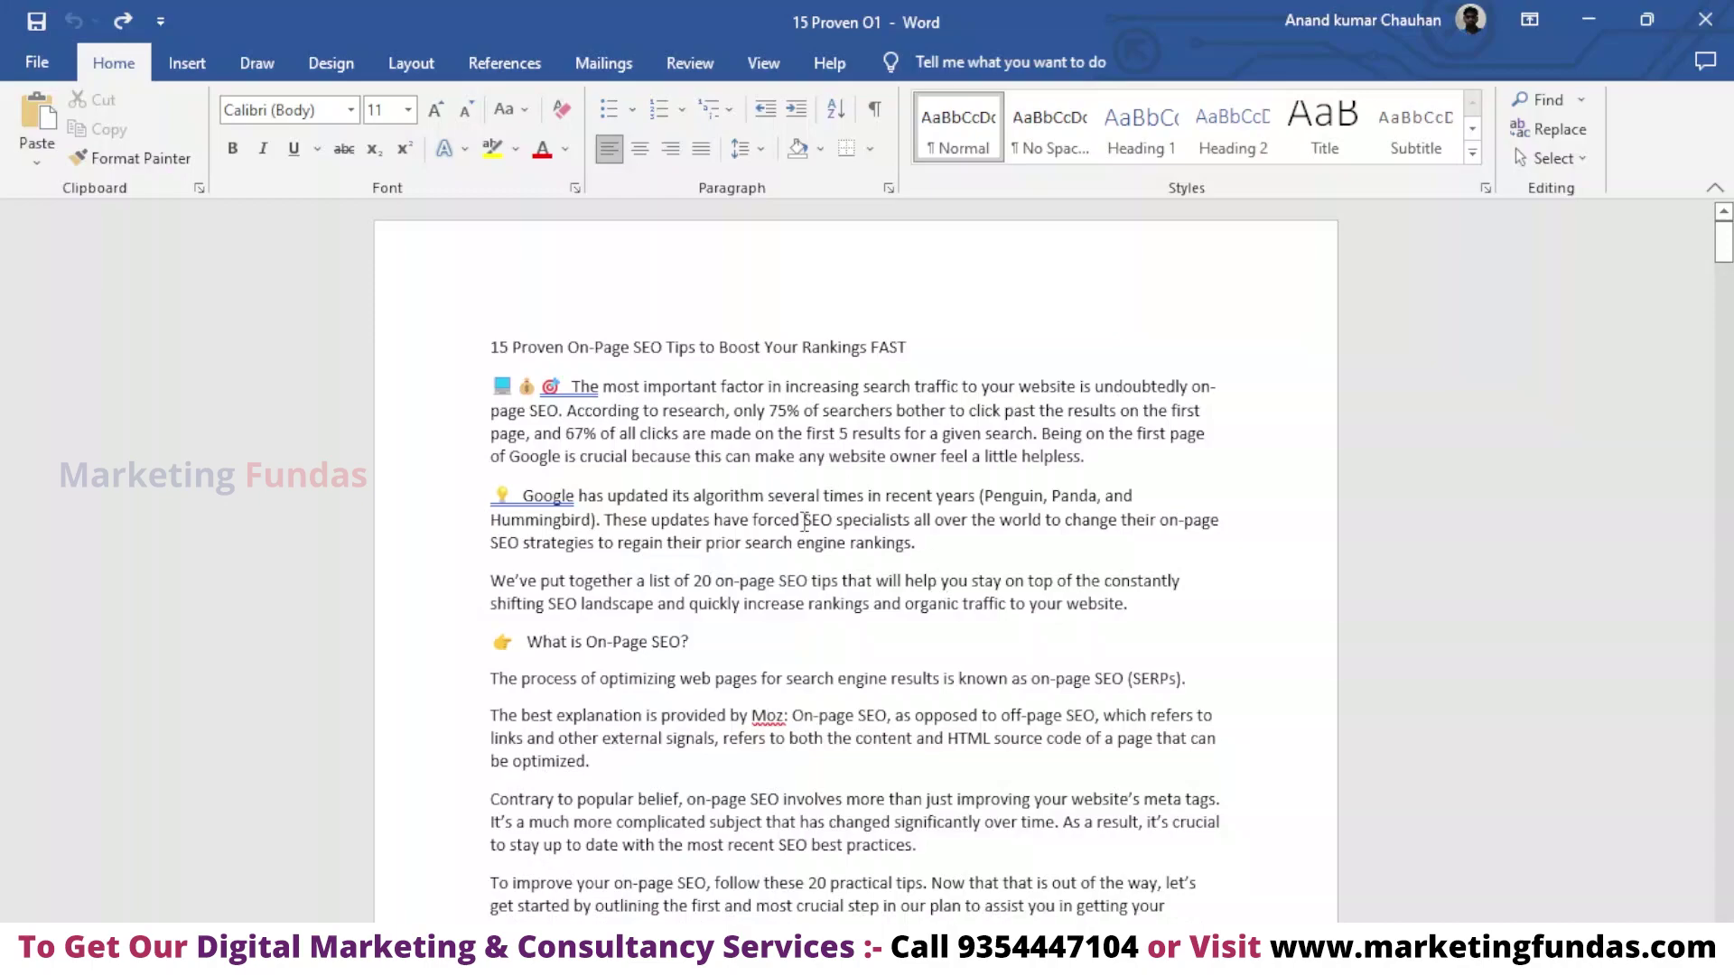
{"action": "left_click_drag", "start_coordinate": [751, 456], "coordinate": [800, 464]}
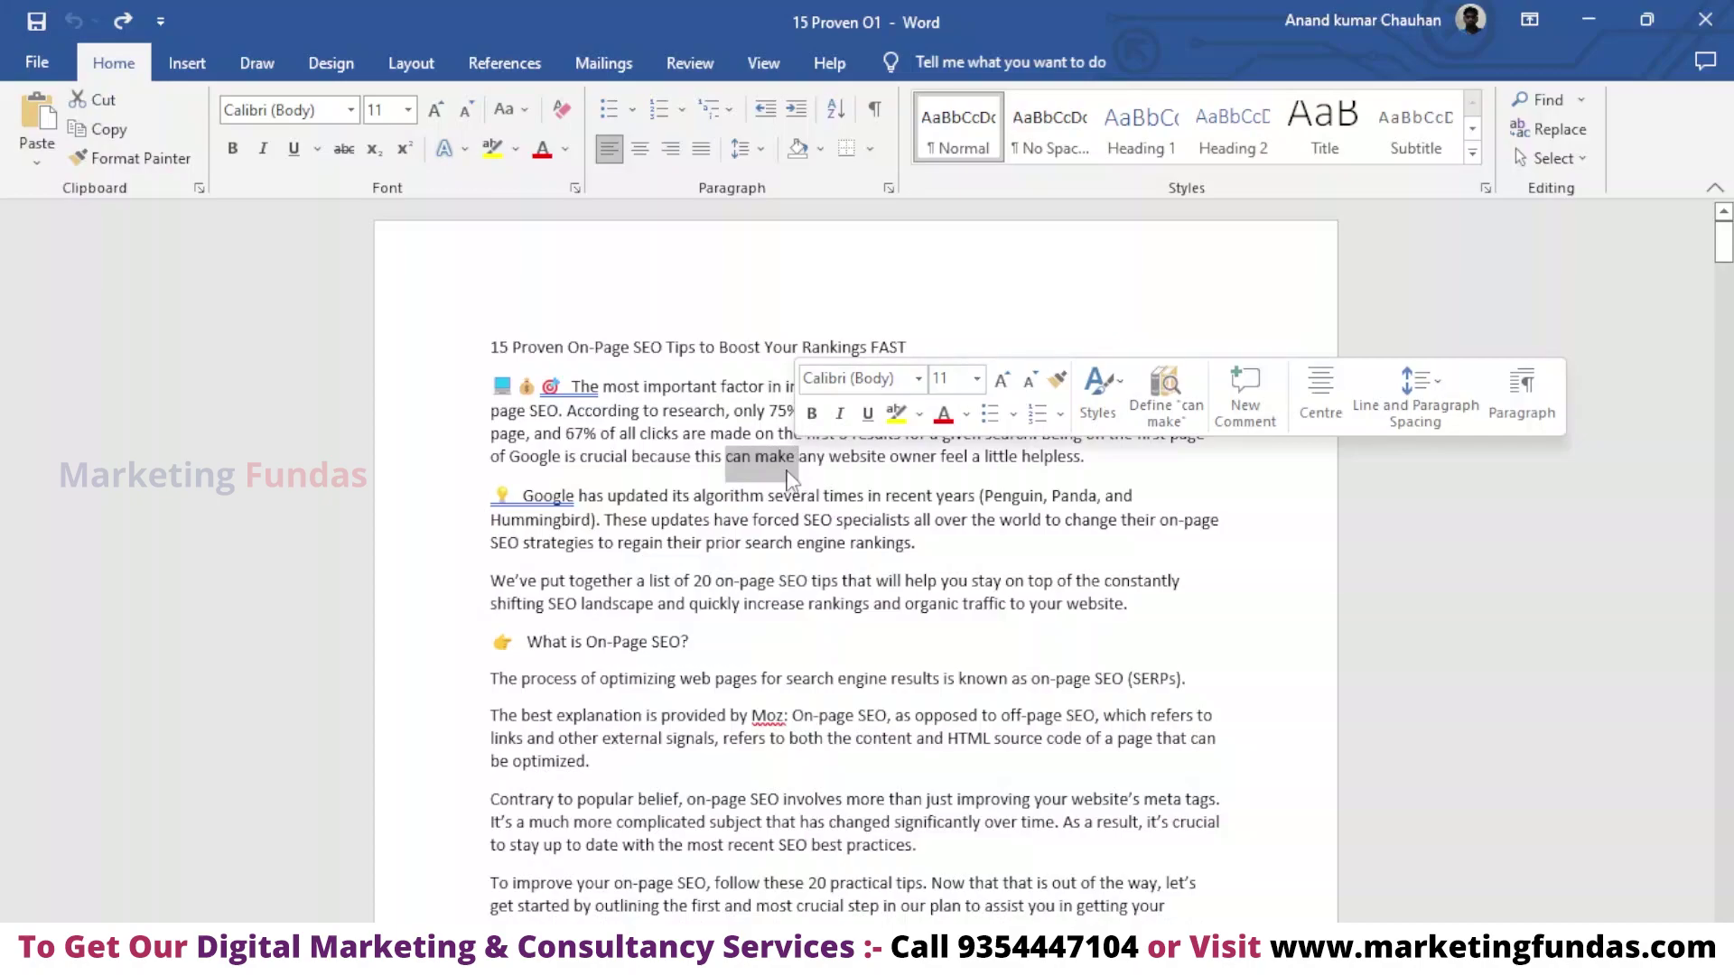
{"action": "scroll", "coordinate": [791, 476], "scroll_direction": "down", "scroll_amount": 3}
{"action": "scroll", "coordinate": [777, 505], "scroll_direction": "down", "scroll_amount": 10}
{"action": "scroll", "coordinate": [763, 554], "scroll_direction": "down", "scroll_amount": 3}
{"action": "scroll", "coordinate": [718, 514], "scroll_direction": "down", "scroll_amount": 2}
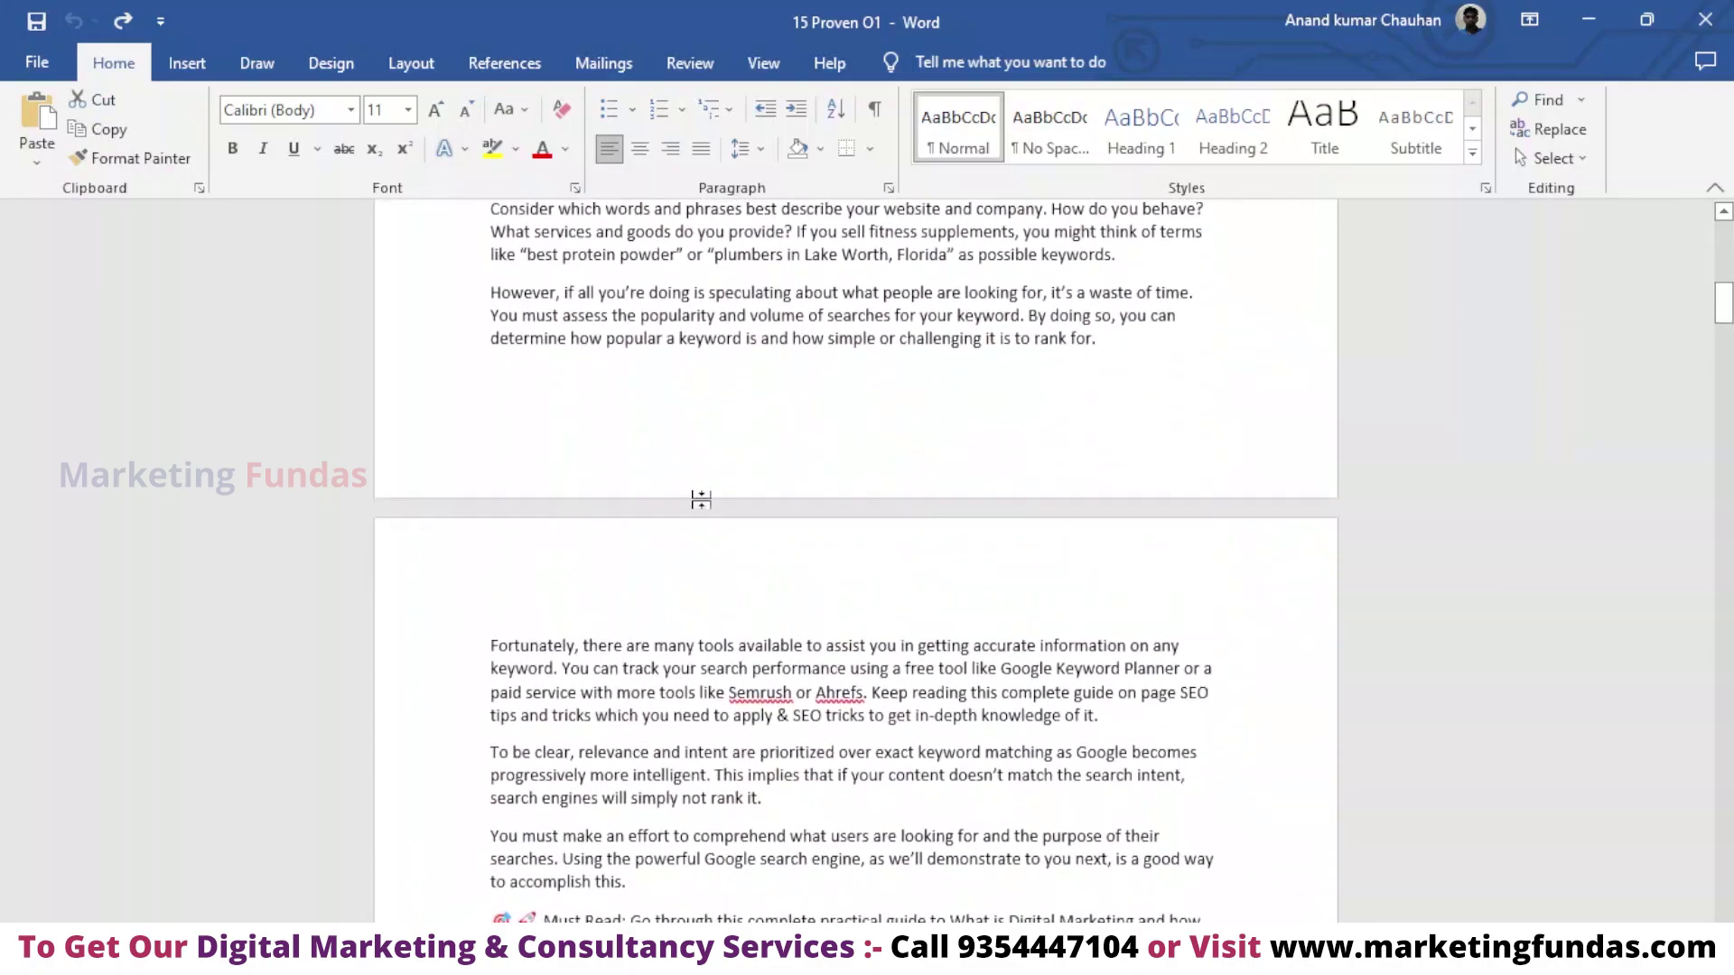
{"action": "left_click", "coordinate": [529, 410]}
- Practise selecting the words 'SEO involves', then clear the selection
{"action": "scroll", "coordinate": [724, 375], "scroll_direction": "up", "scroll_amount": 4}
{"action": "scroll", "coordinate": [772, 360], "scroll_direction": "up", "scroll_amount": 5}
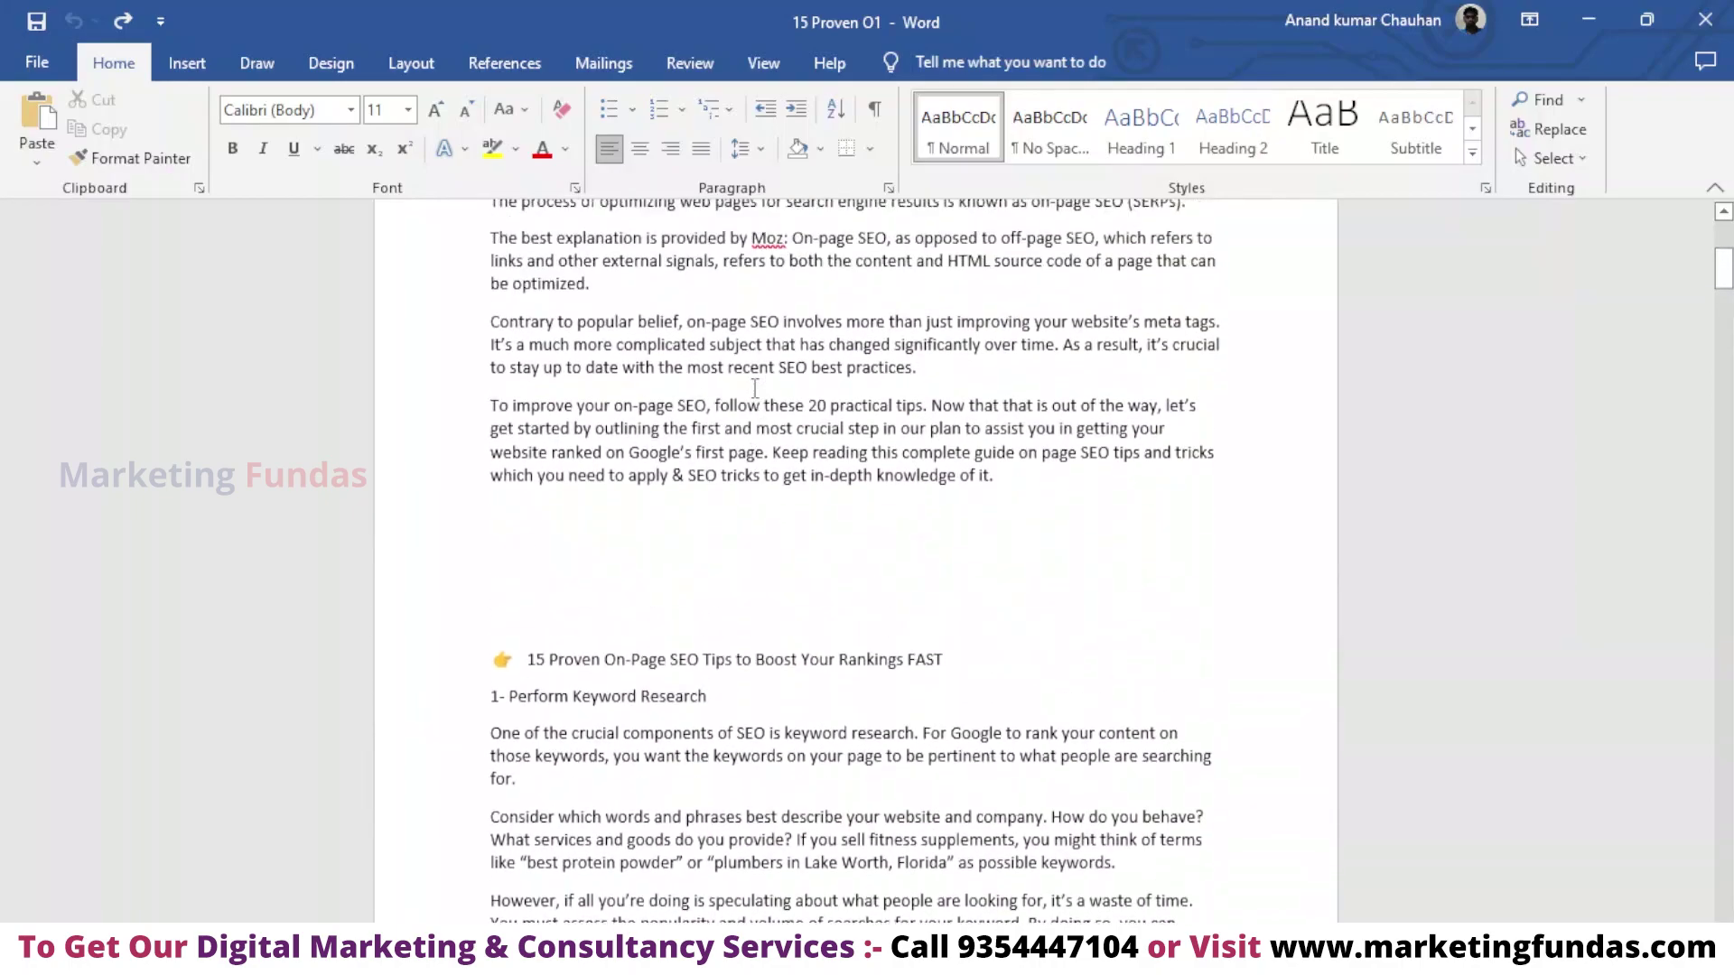
{"action": "left_click_drag", "start_coordinate": [750, 344], "coordinate": [849, 344]}
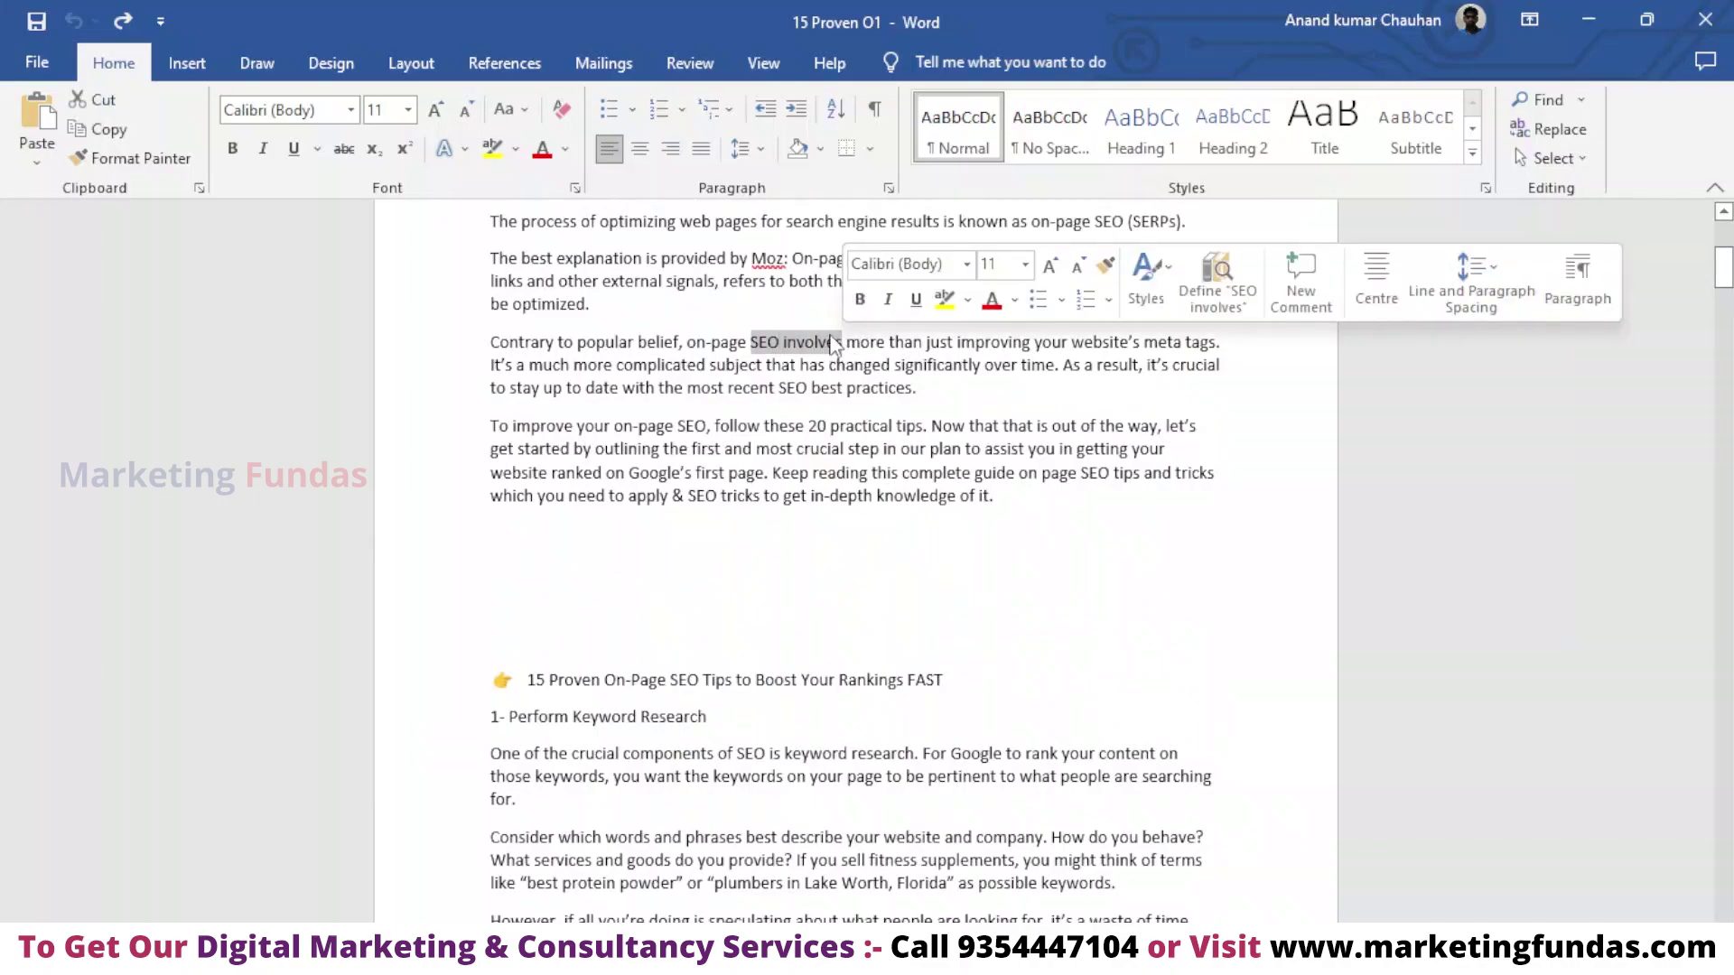
{"action": "scroll", "coordinate": [741, 470], "scroll_direction": "down", "scroll_amount": 3}
{"action": "scroll", "coordinate": [695, 587], "scroll_direction": "down", "scroll_amount": 6}
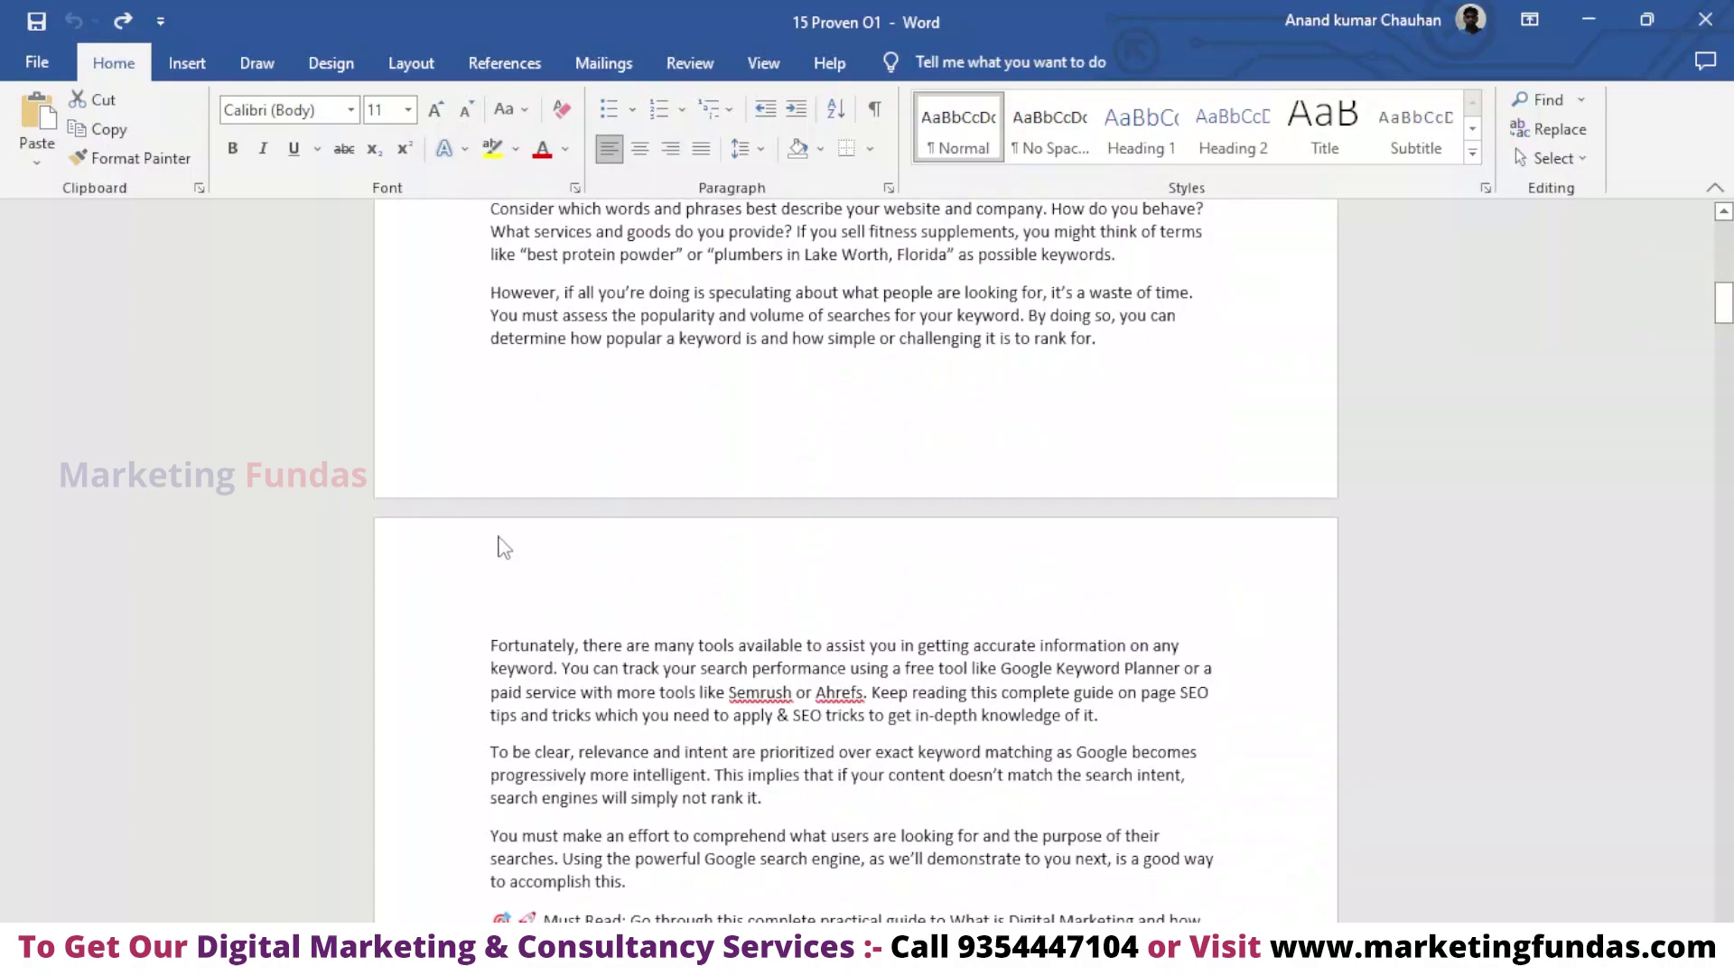
{"action": "left_click", "coordinate": [513, 417]}
- Scroll back to the top of the article and select 'forced SEO'
{"action": "scroll", "coordinate": [859, 416], "scroll_direction": "up", "scroll_amount": 4}
{"action": "scroll", "coordinate": [833, 440], "scroll_direction": "up", "scroll_amount": 2}
{"action": "scroll", "coordinate": [833, 440], "scroll_direction": "up", "scroll_amount": 3}
{"action": "scroll", "coordinate": [833, 440], "scroll_direction": "up", "scroll_amount": 4}
{"action": "scroll", "coordinate": [833, 439], "scroll_direction": "up", "scroll_amount": 1}
{"action": "scroll", "coordinate": [833, 440], "scroll_direction": "up", "scroll_amount": 1}
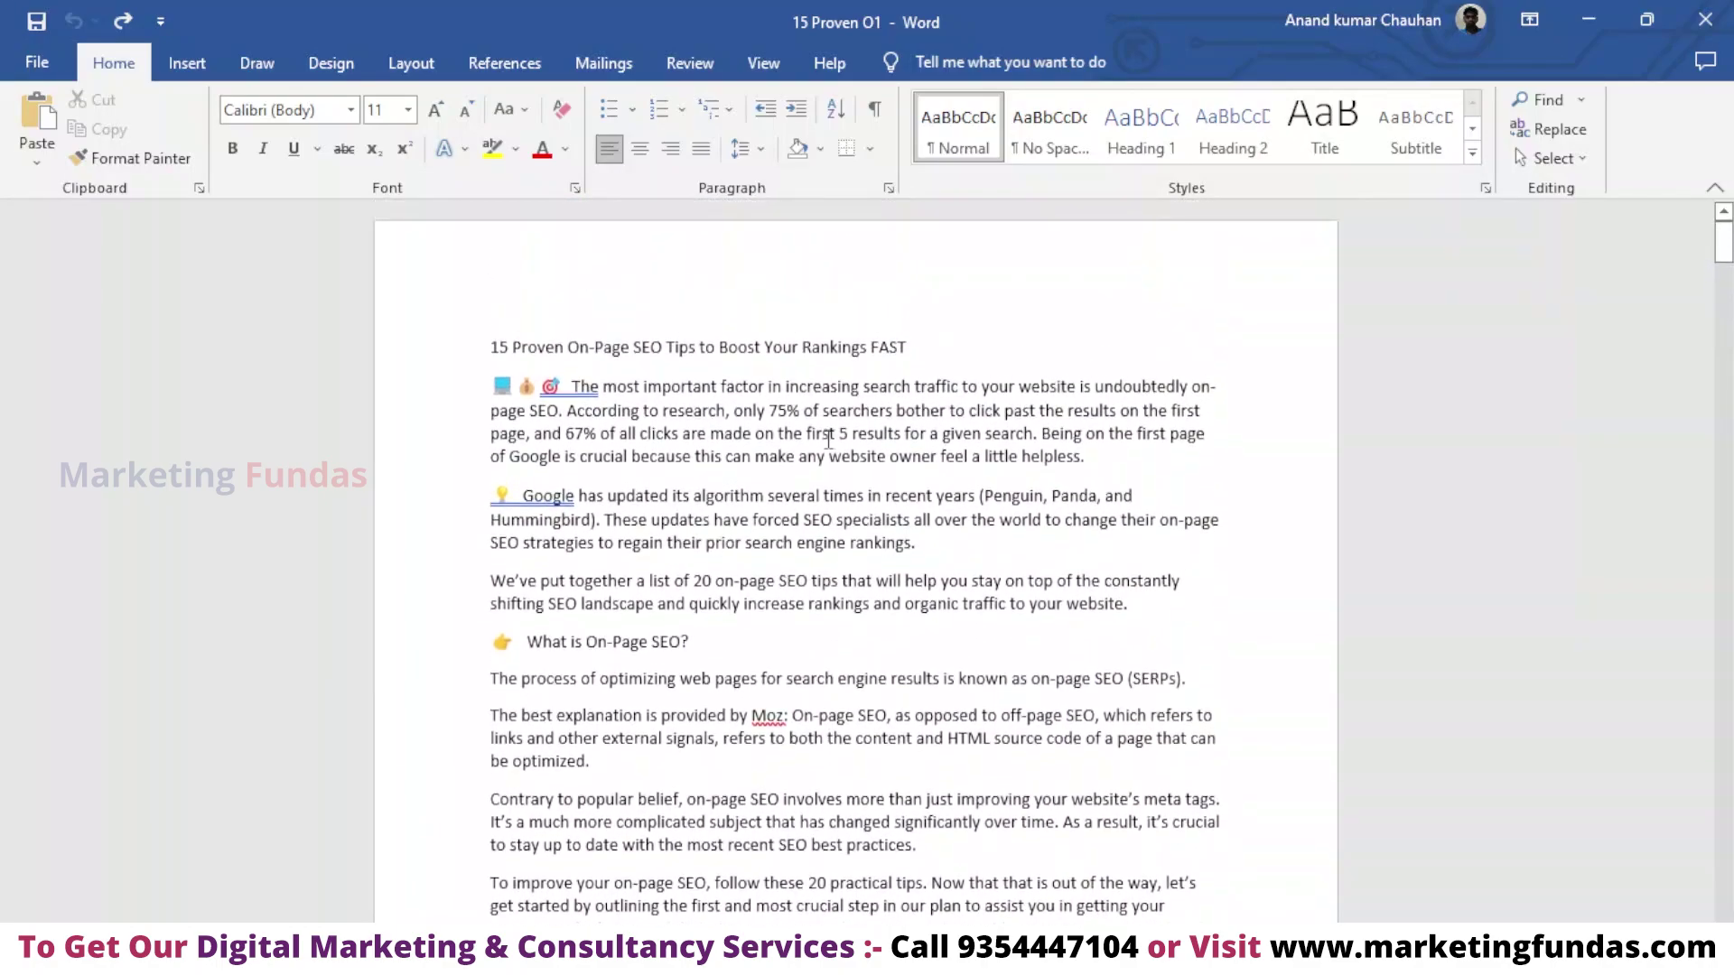
{"action": "scroll", "coordinate": [767, 492], "scroll_direction": "down", "scroll_amount": 1}
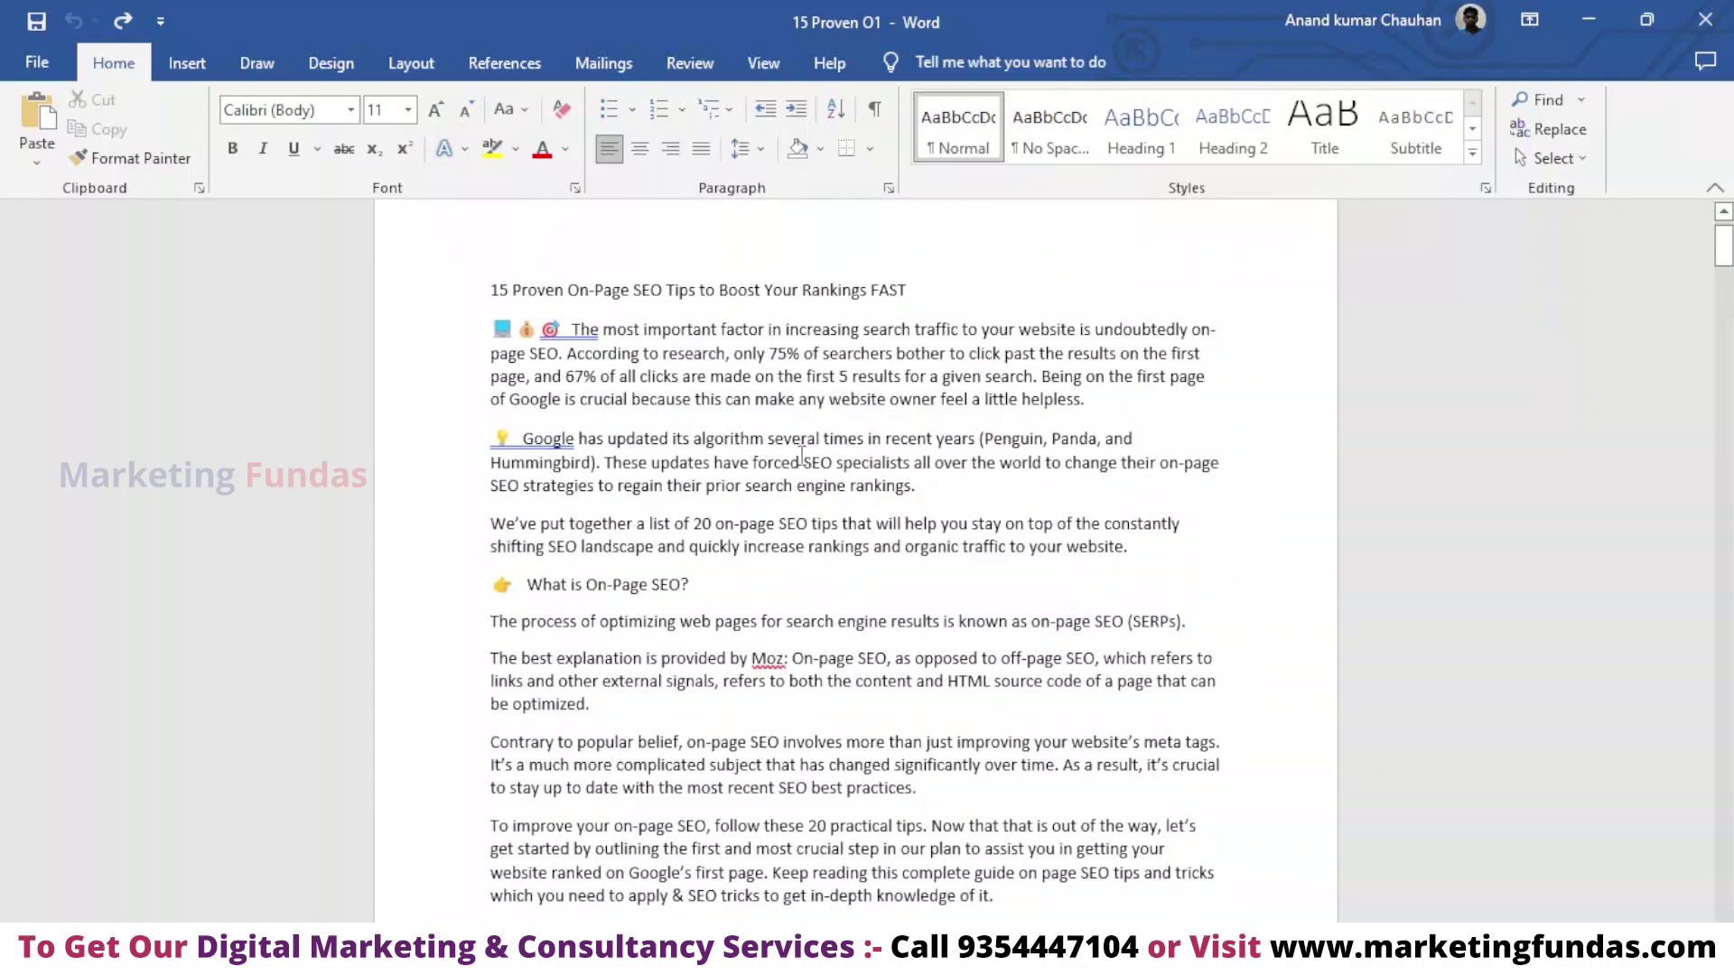
{"action": "left_click_drag", "start_coordinate": [801, 456], "coordinate": [816, 461]}
- Select the word SEO before 'specialists' and insert a footnote on it from References
{"action": "left_click", "coordinate": [815, 461]}
{"action": "left_click_drag", "start_coordinate": [806, 463], "coordinate": [838, 465]}
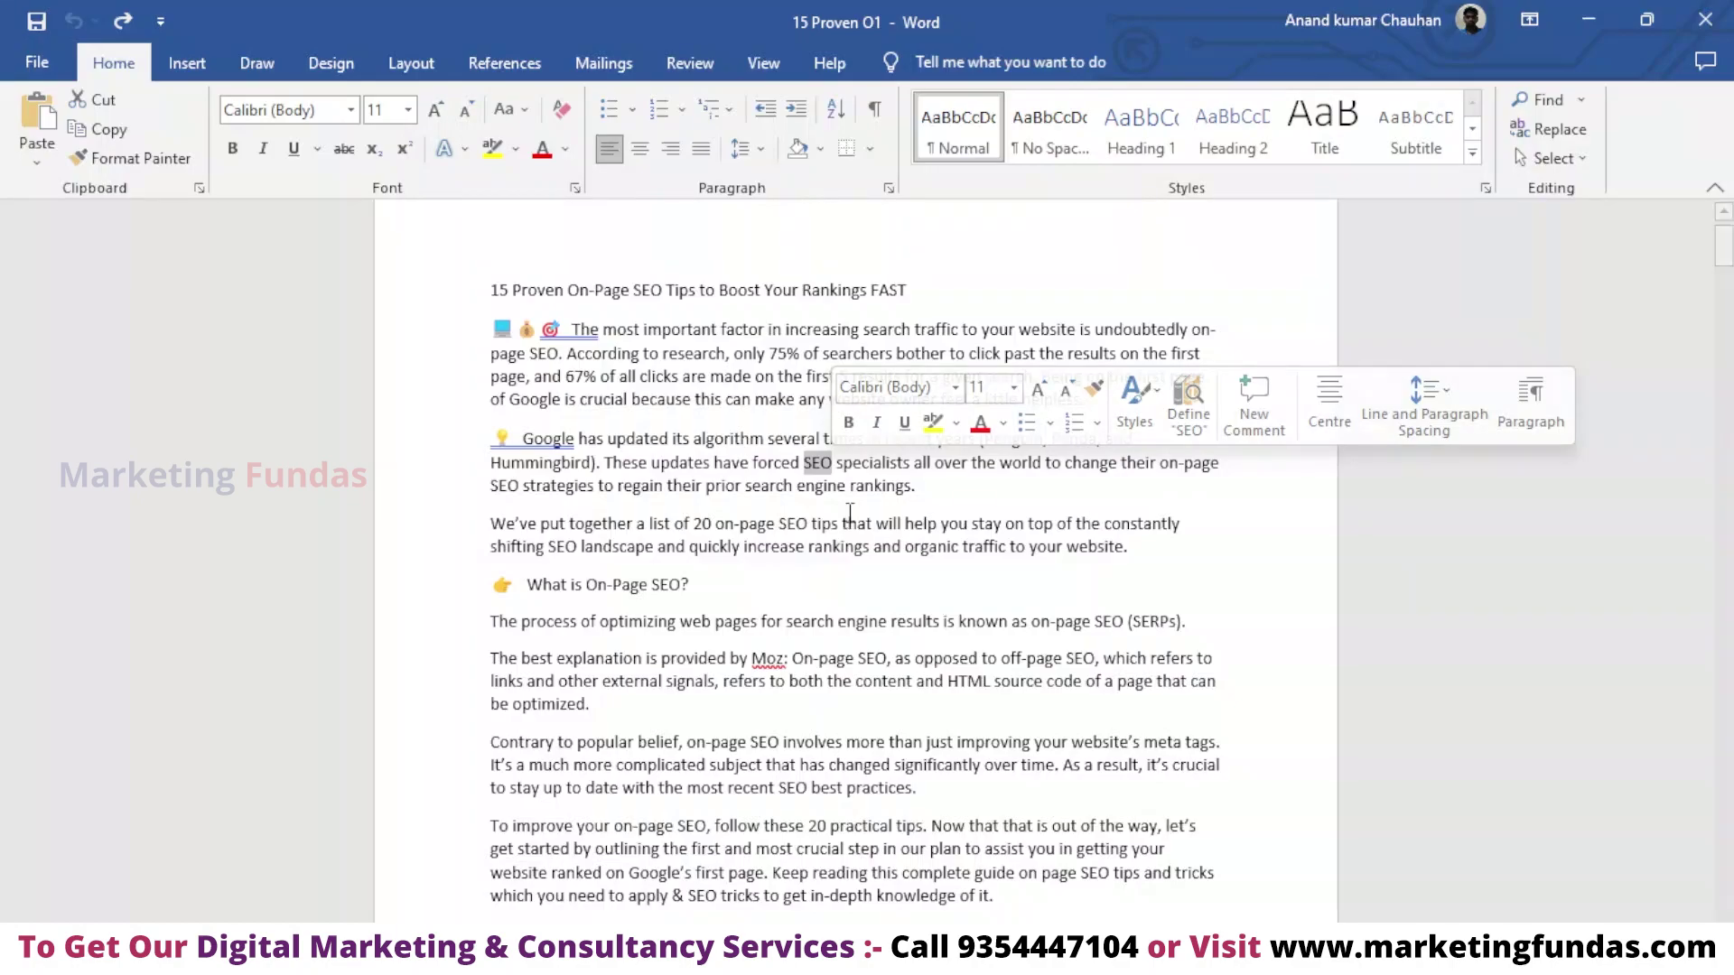
{"action": "left_click", "coordinate": [847, 513]}
{"action": "left_click_drag", "start_coordinate": [835, 467], "coordinate": [807, 460]}
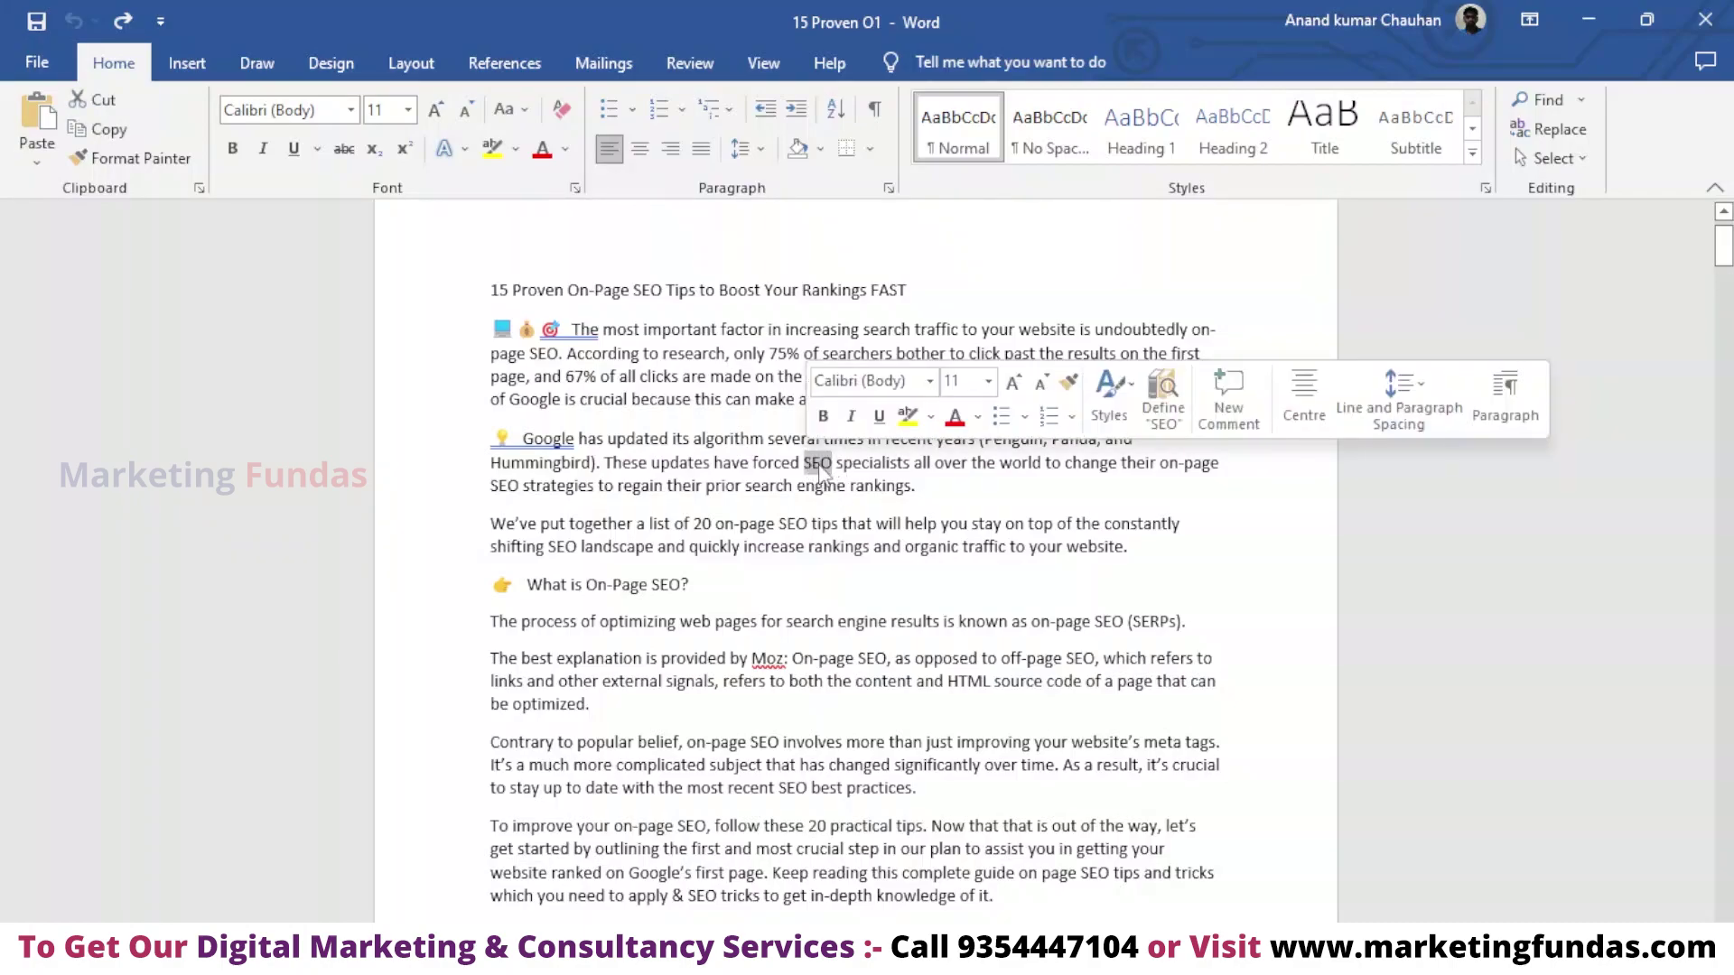
{"action": "left_click", "coordinate": [820, 463]}
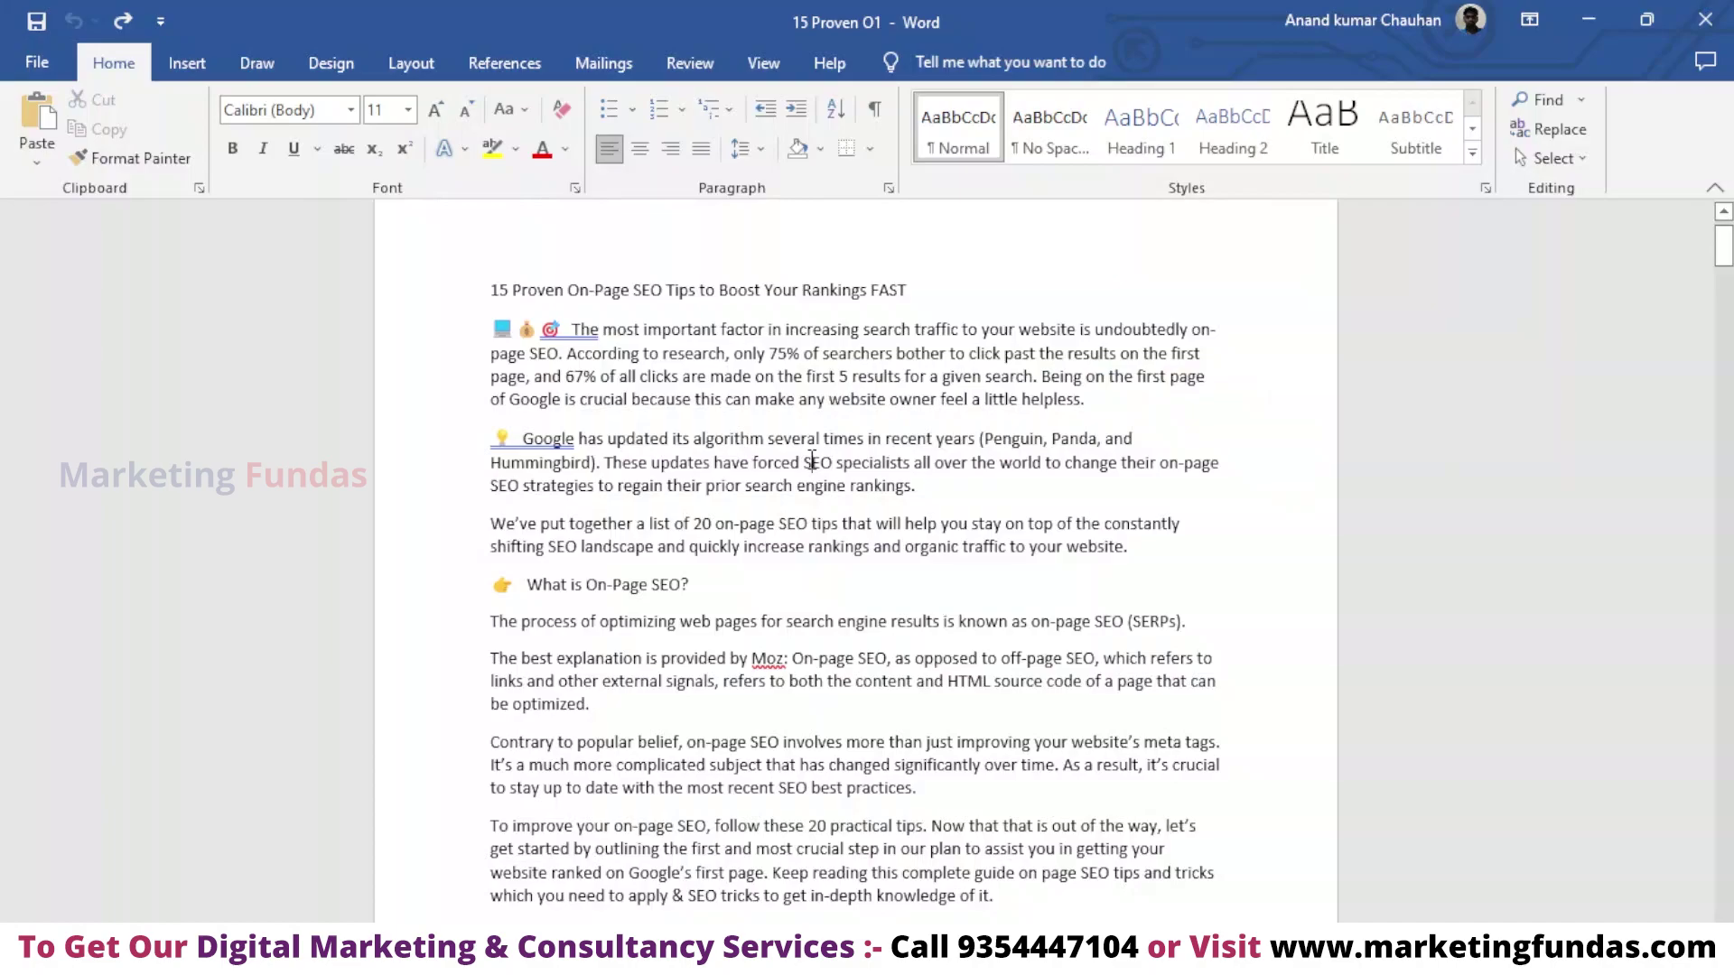
{"action": "left_click_drag", "start_coordinate": [833, 462], "coordinate": [804, 461]}
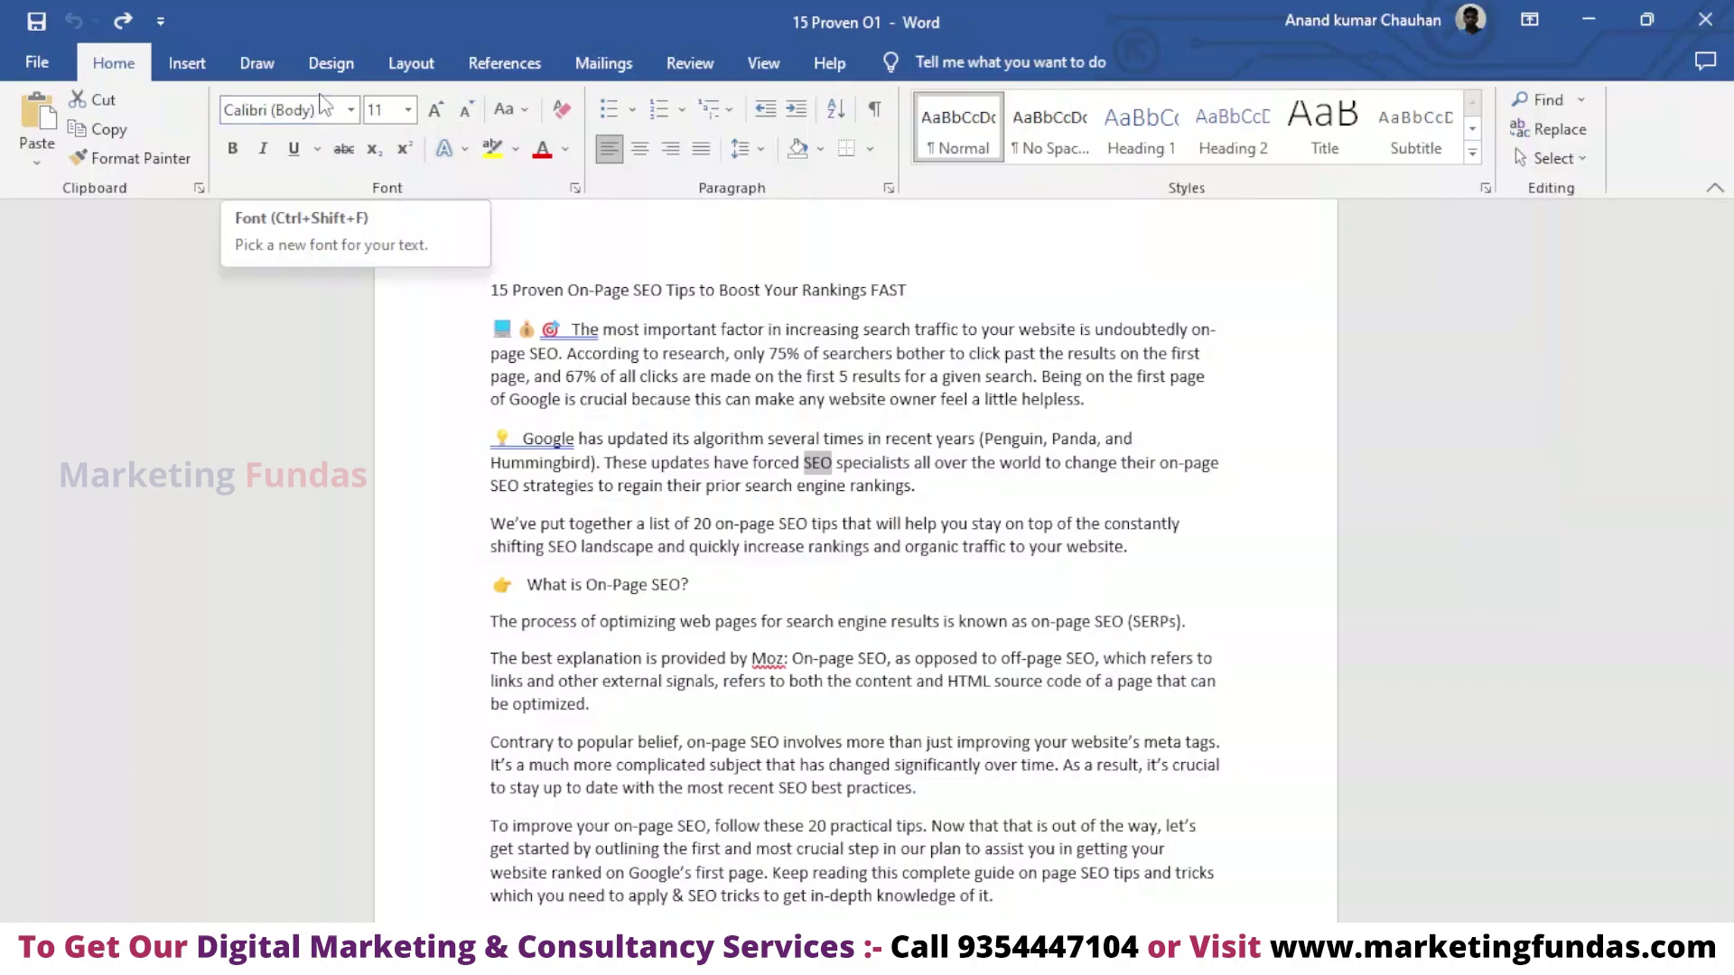
{"action": "left_click", "coordinate": [505, 70]}
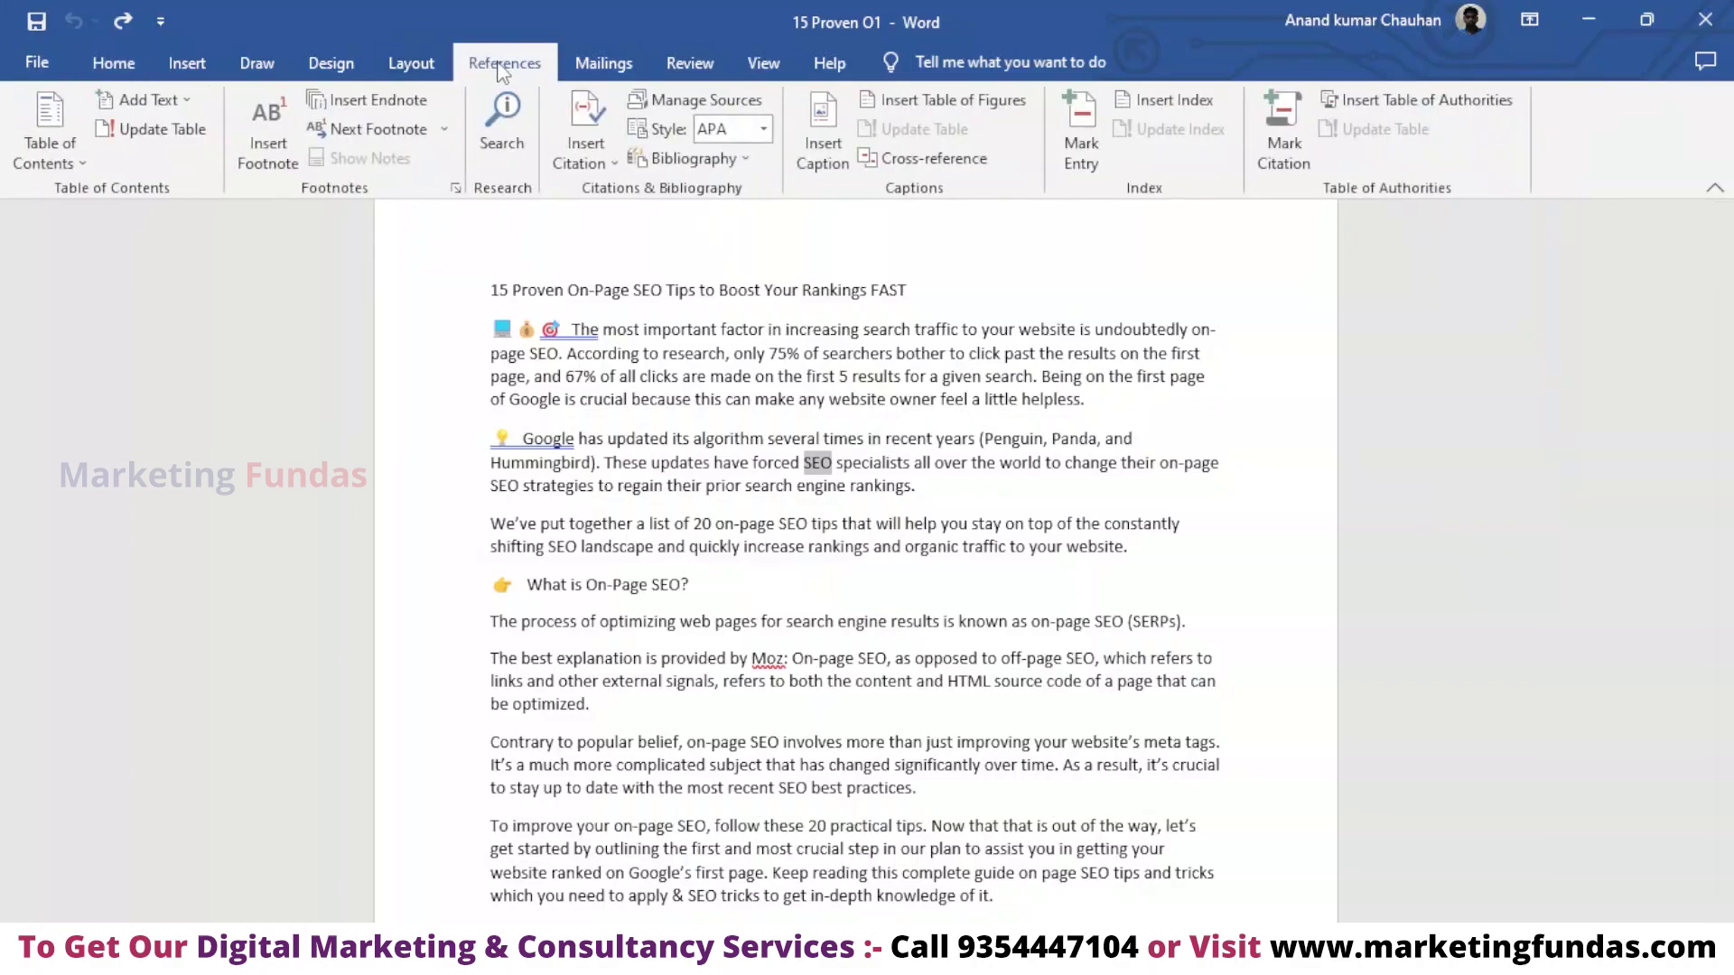
{"action": "left_click", "coordinate": [268, 149]}
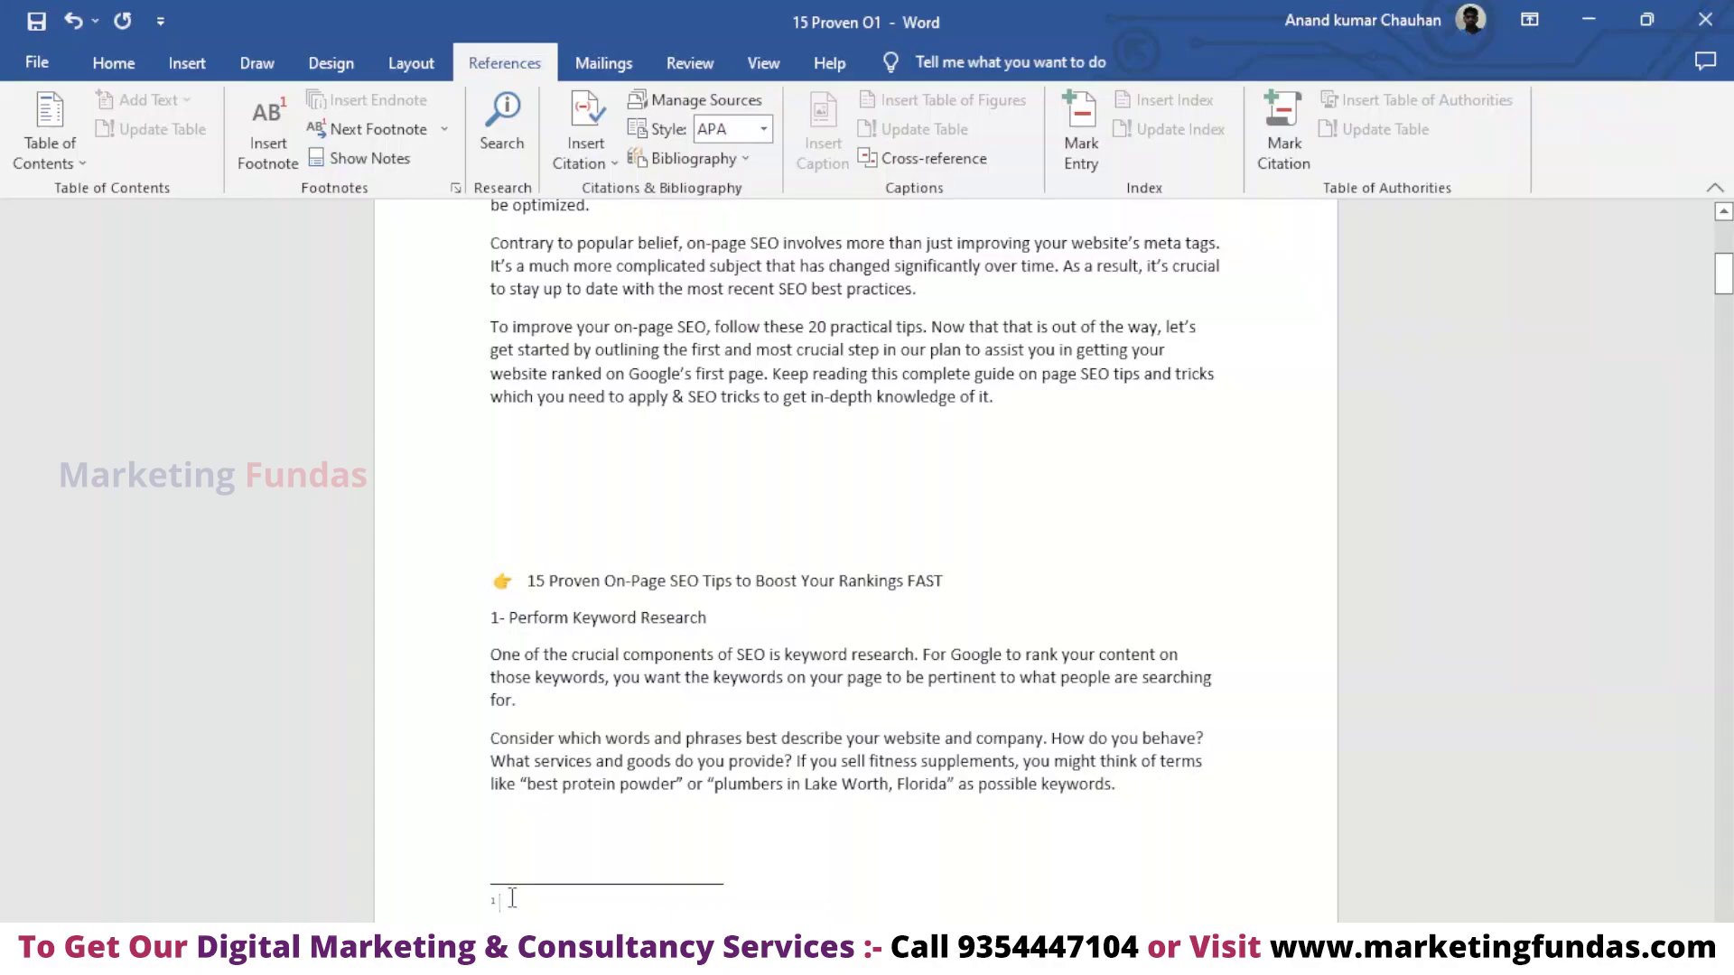
- Enter 'Search Engine Optimisation' as the text of footnote 1
{"action": "type", "text": "A"}
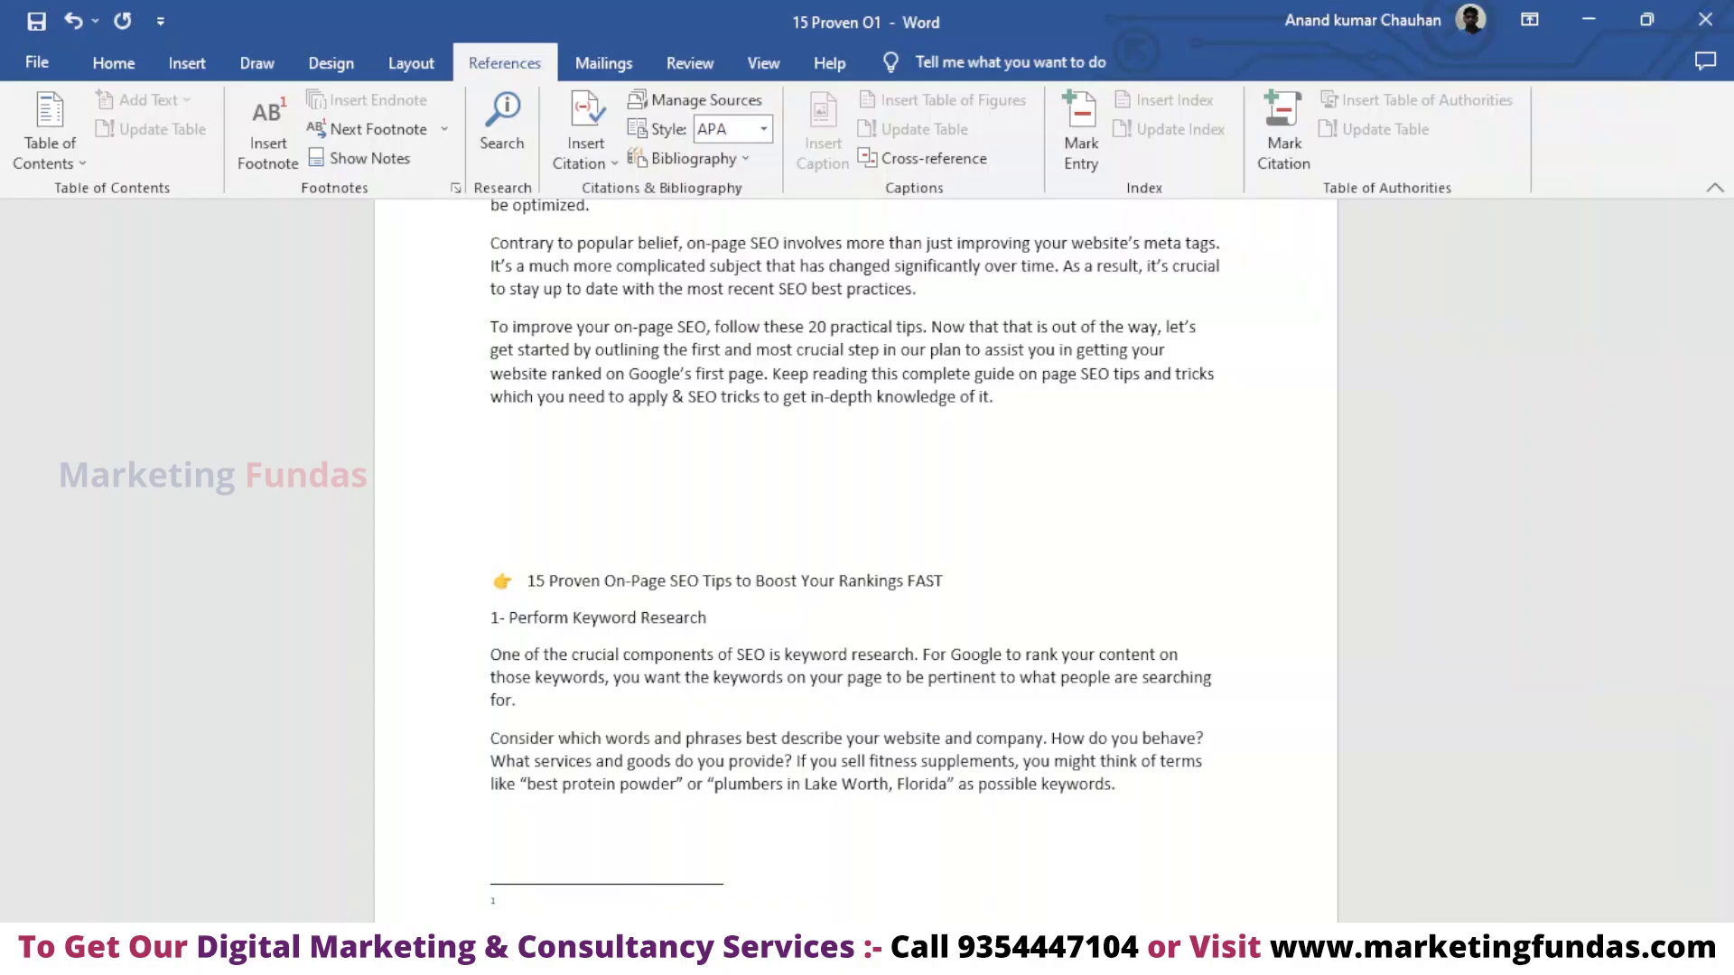
{"action": "type", "text": "Search Engine Optimisatio"}
{"action": "type", "text": "n"}
{"action": "type", "text": "Optimisation"}
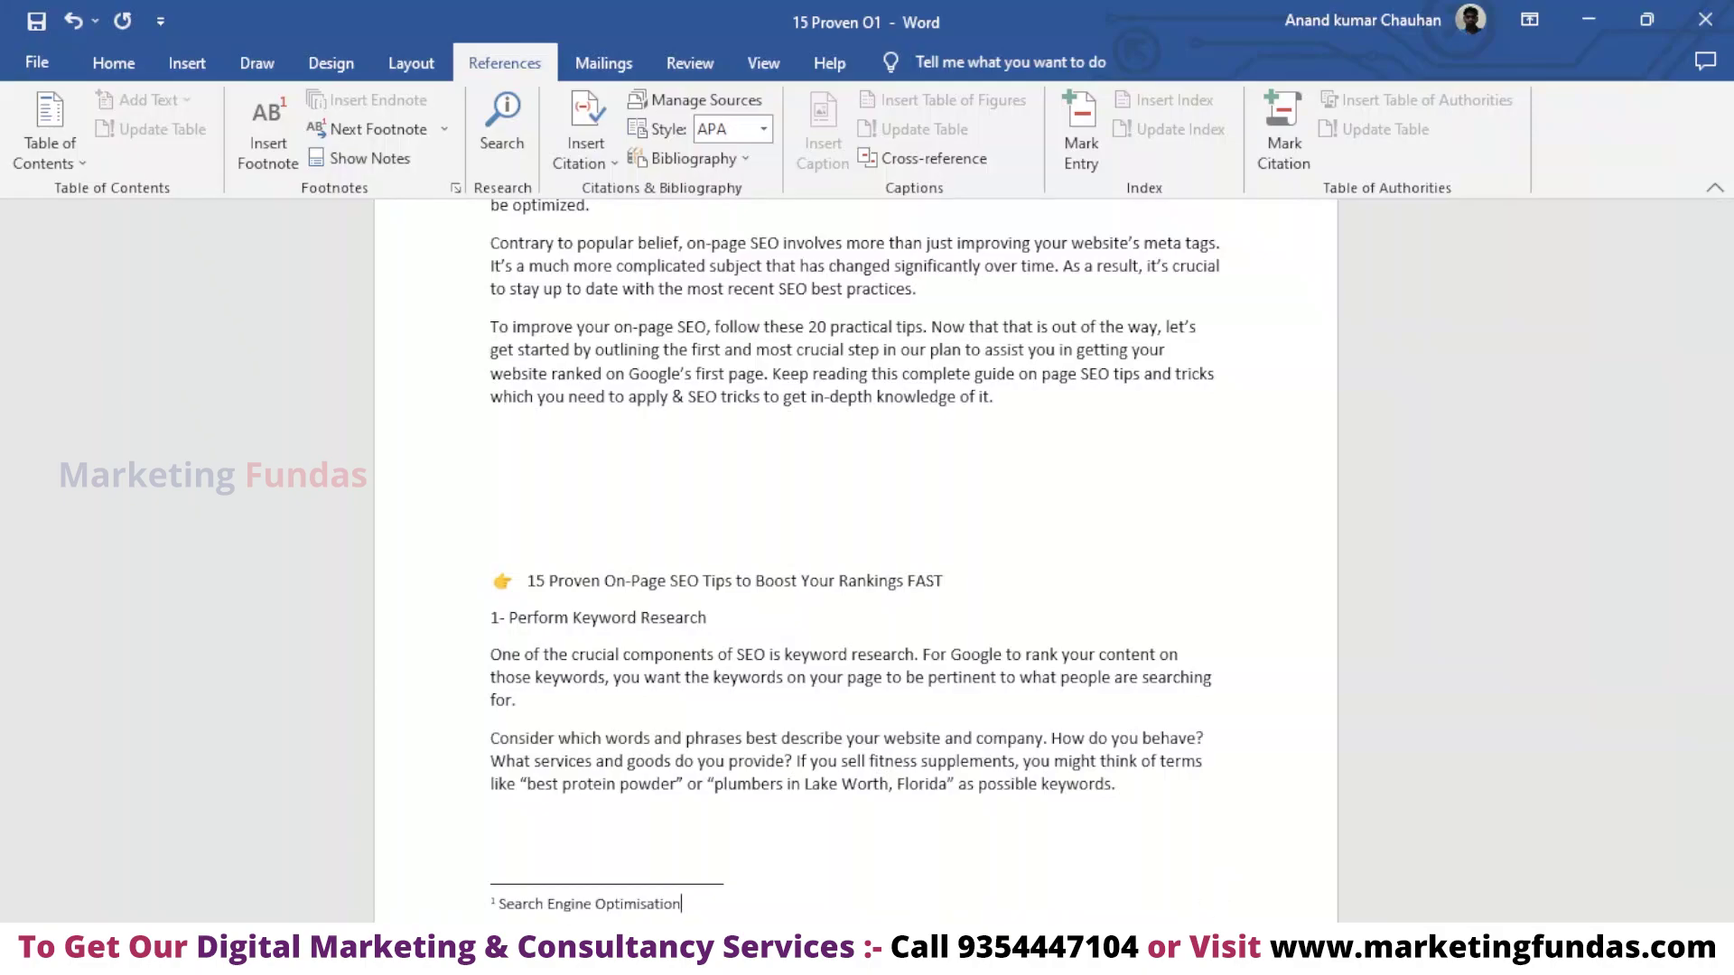
{"action": "left_click", "coordinate": [1185, 858]}
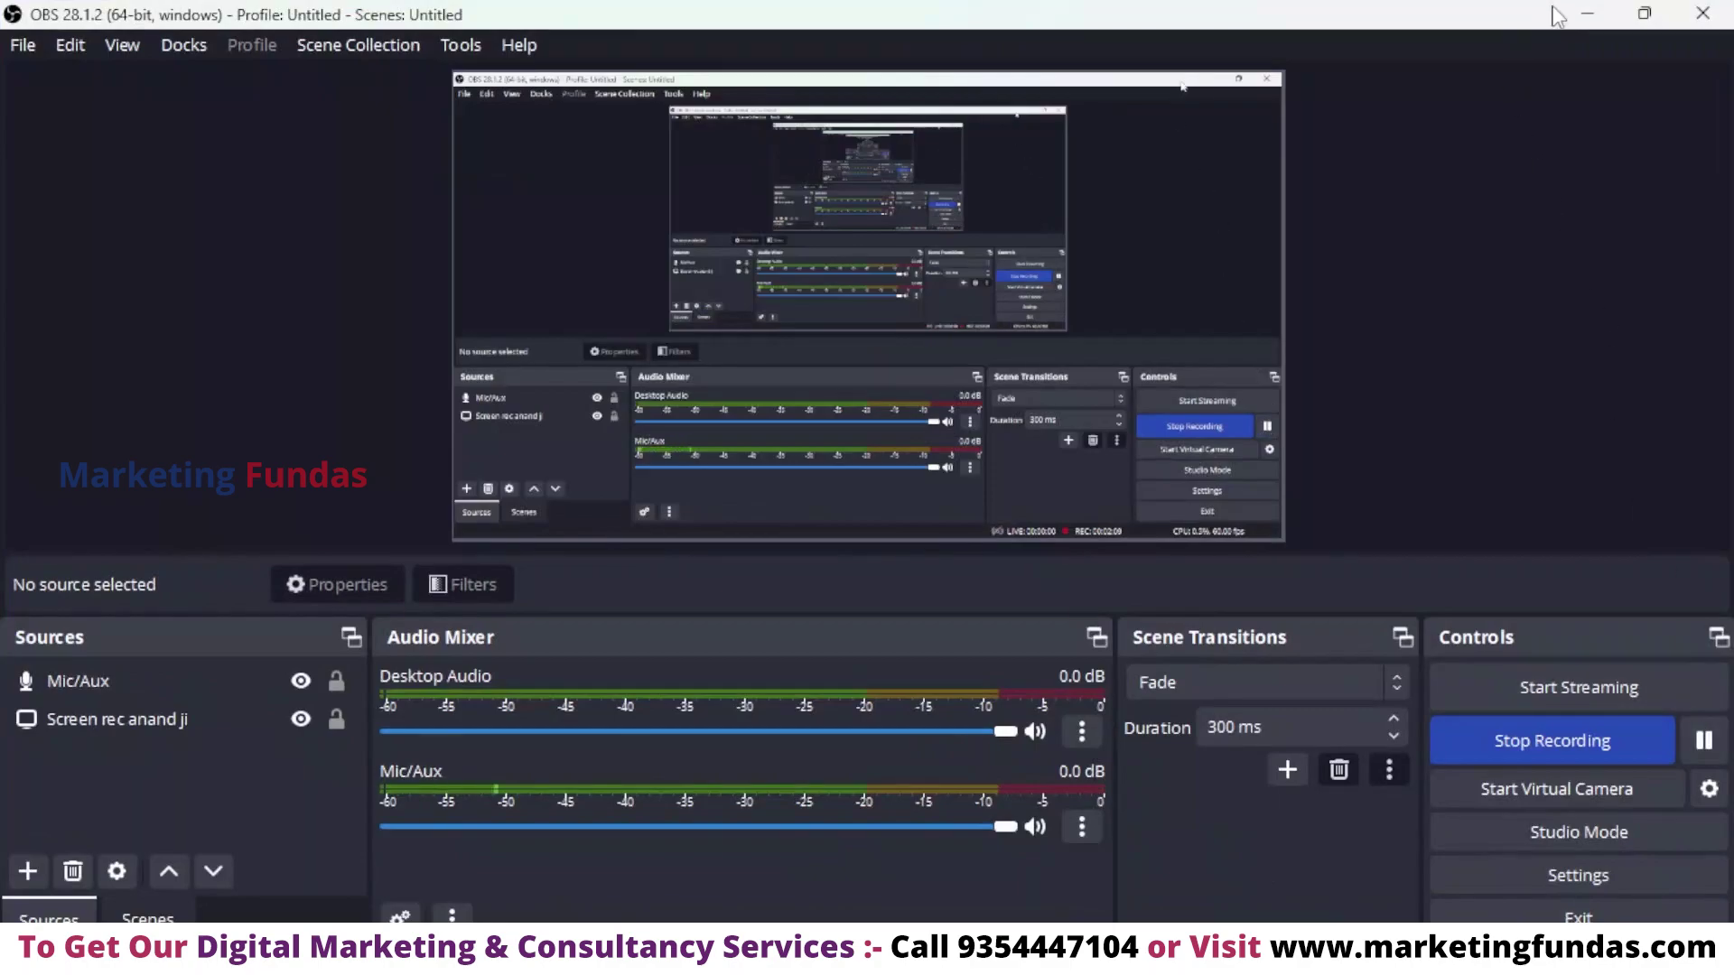
{"action": "left_click", "coordinate": [1588, 14]}
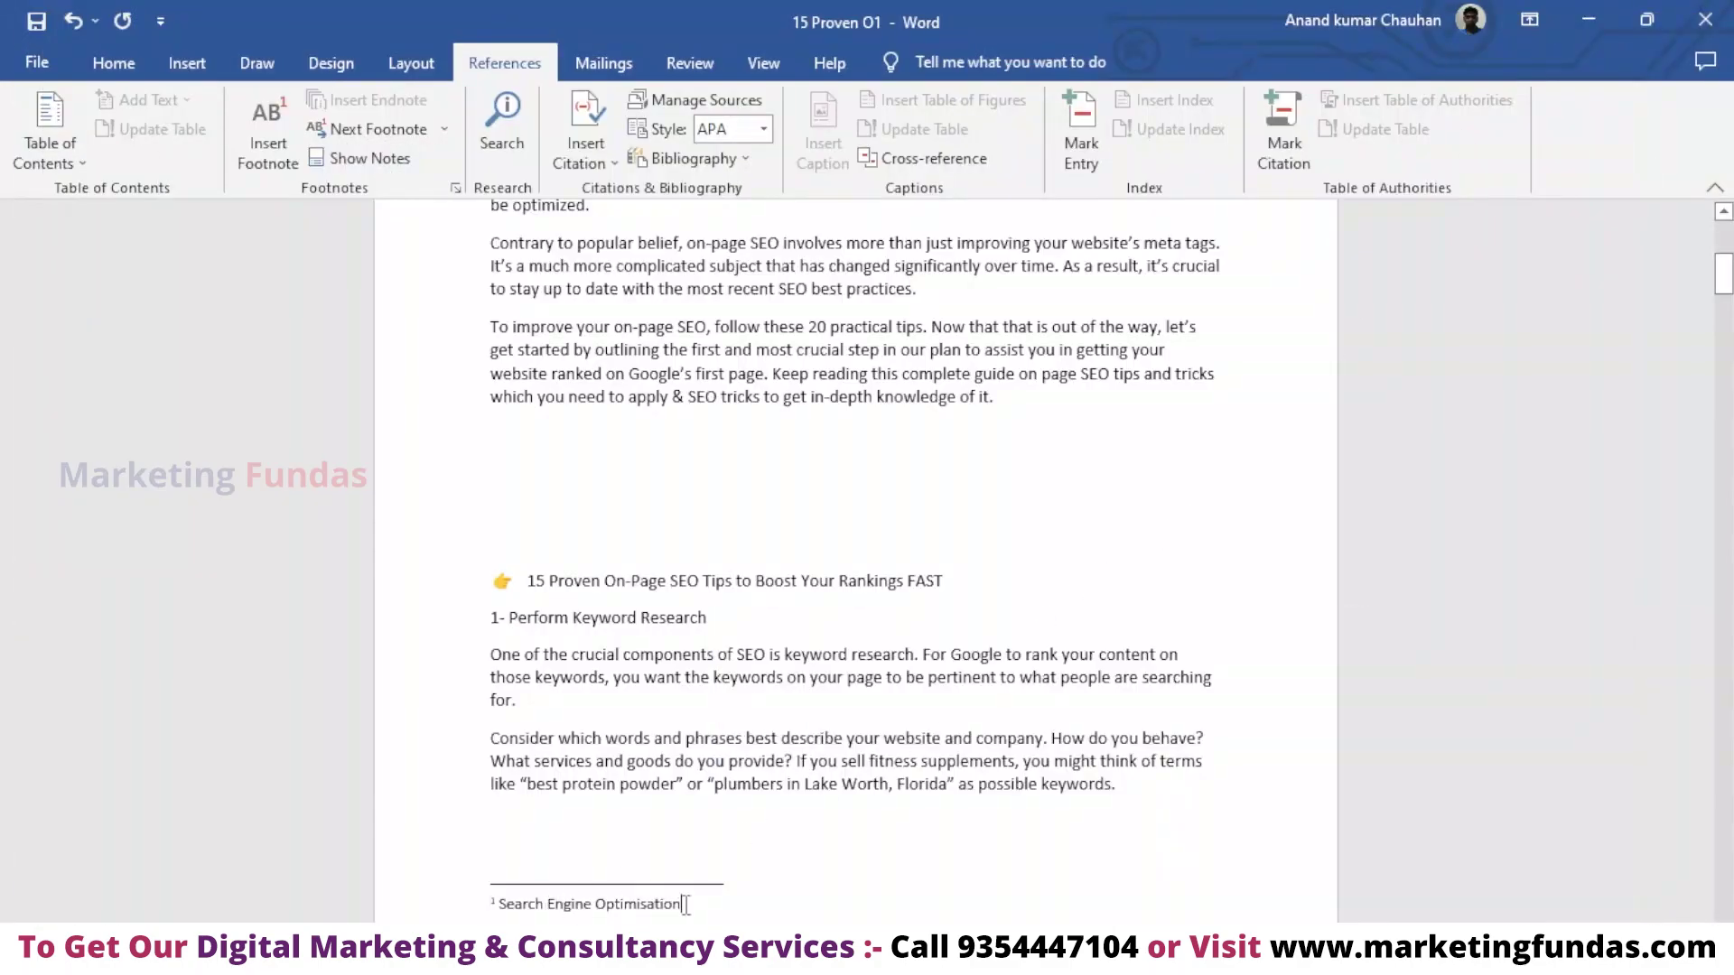
- Remove the extra blank line from the footnote and return to SEO in the body
{"action": "key", "text": "Return"}
{"action": "key", "text": "BackSpace"}
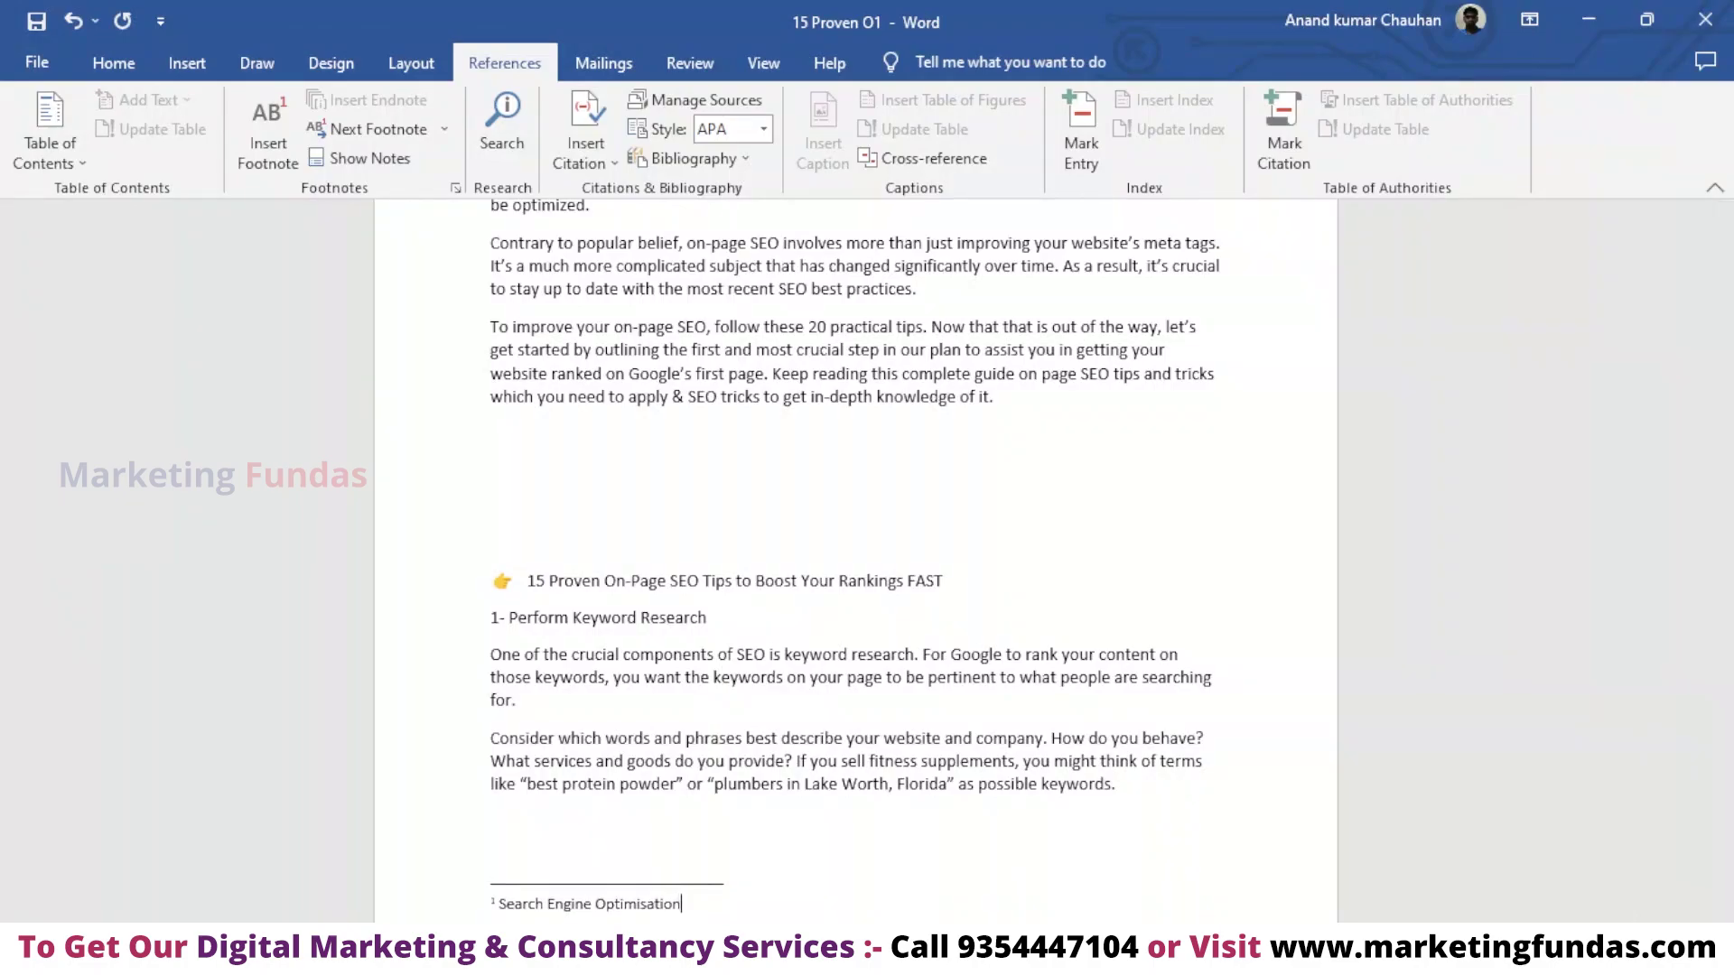
{"action": "left_click", "coordinate": [769, 657]}
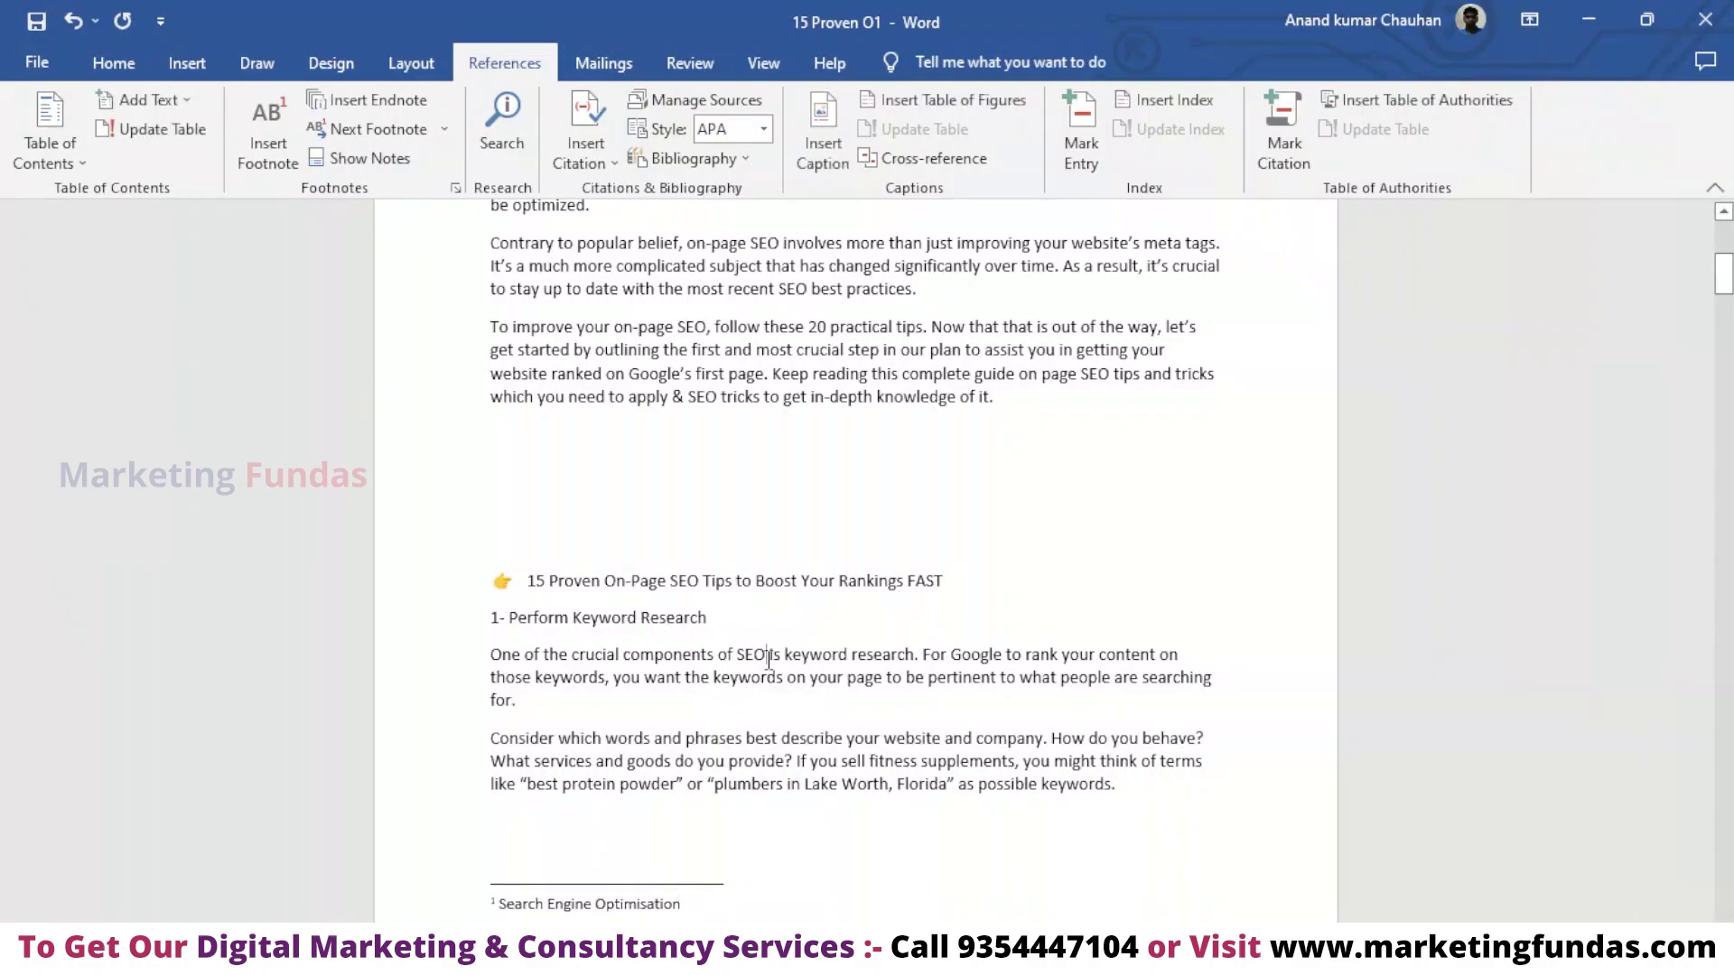
- Scroll up and select 'SEO¹ specialists' to check the superscript footnote mark
{"action": "scroll", "coordinate": [768, 657], "scroll_direction": "up", "scroll_amount": 2}
{"action": "scroll", "coordinate": [769, 658], "scroll_direction": "up", "scroll_amount": 3}
{"action": "scroll", "coordinate": [768, 657], "scroll_direction": "up", "scroll_amount": 2}
{"action": "scroll", "coordinate": [766, 657], "scroll_direction": "up", "scroll_amount": 1}
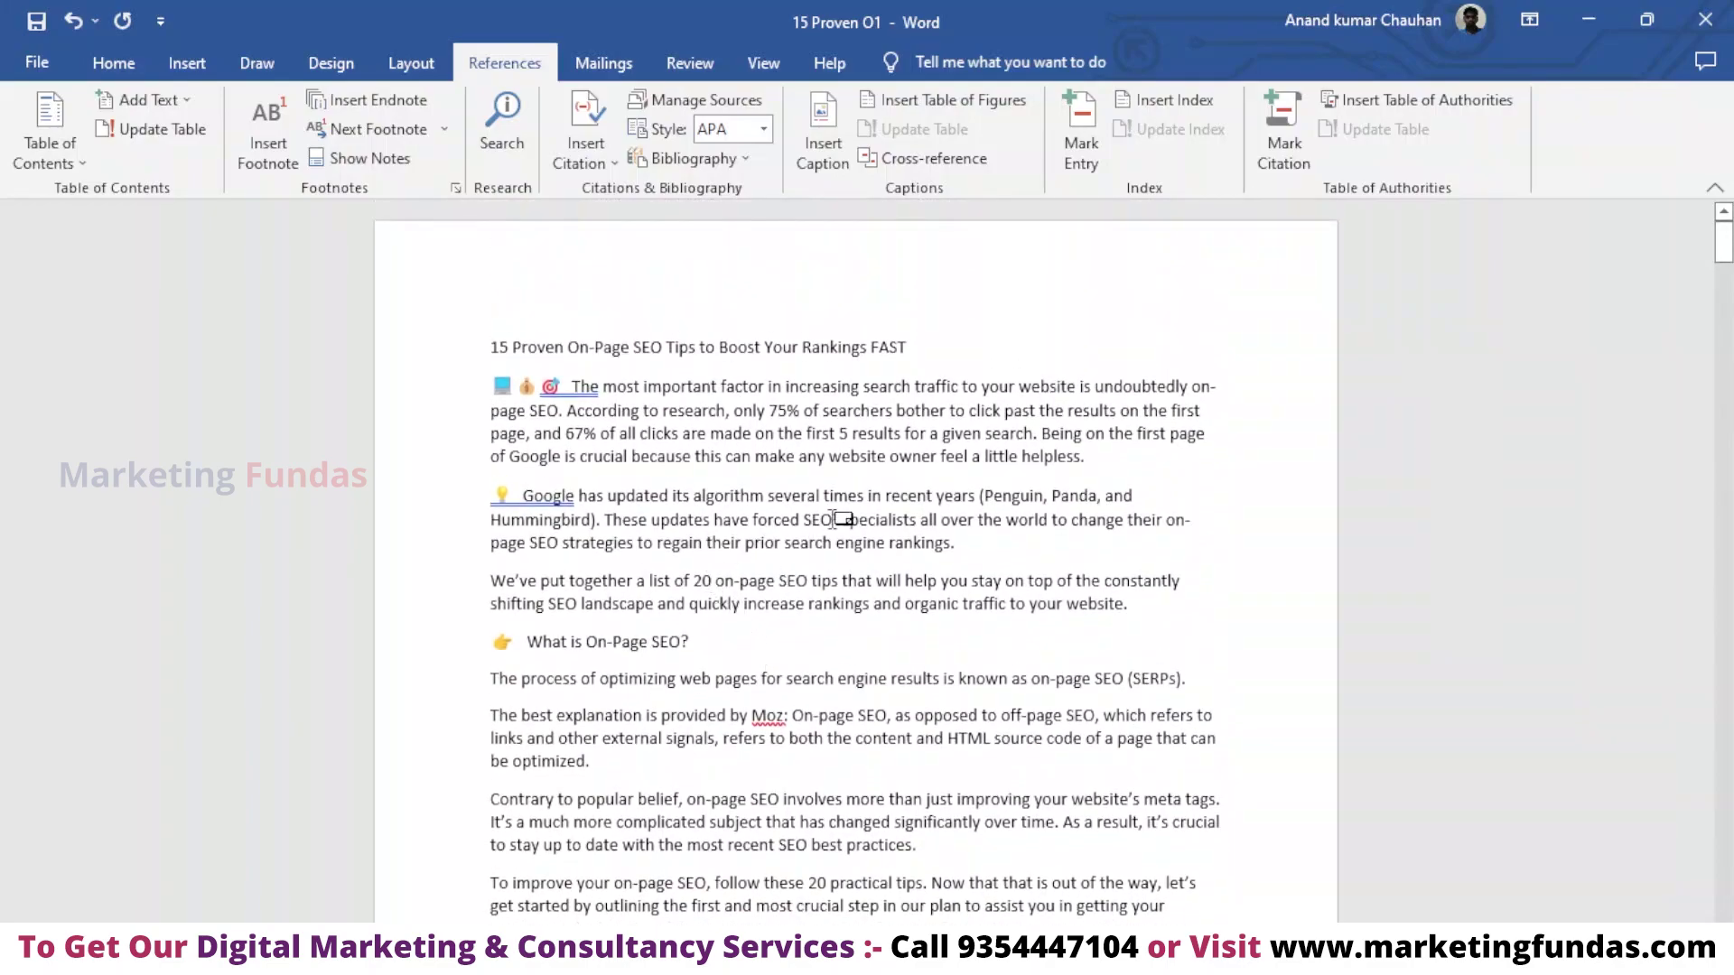
{"action": "left_click_drag", "start_coordinate": [833, 521], "coordinate": [797, 522]}
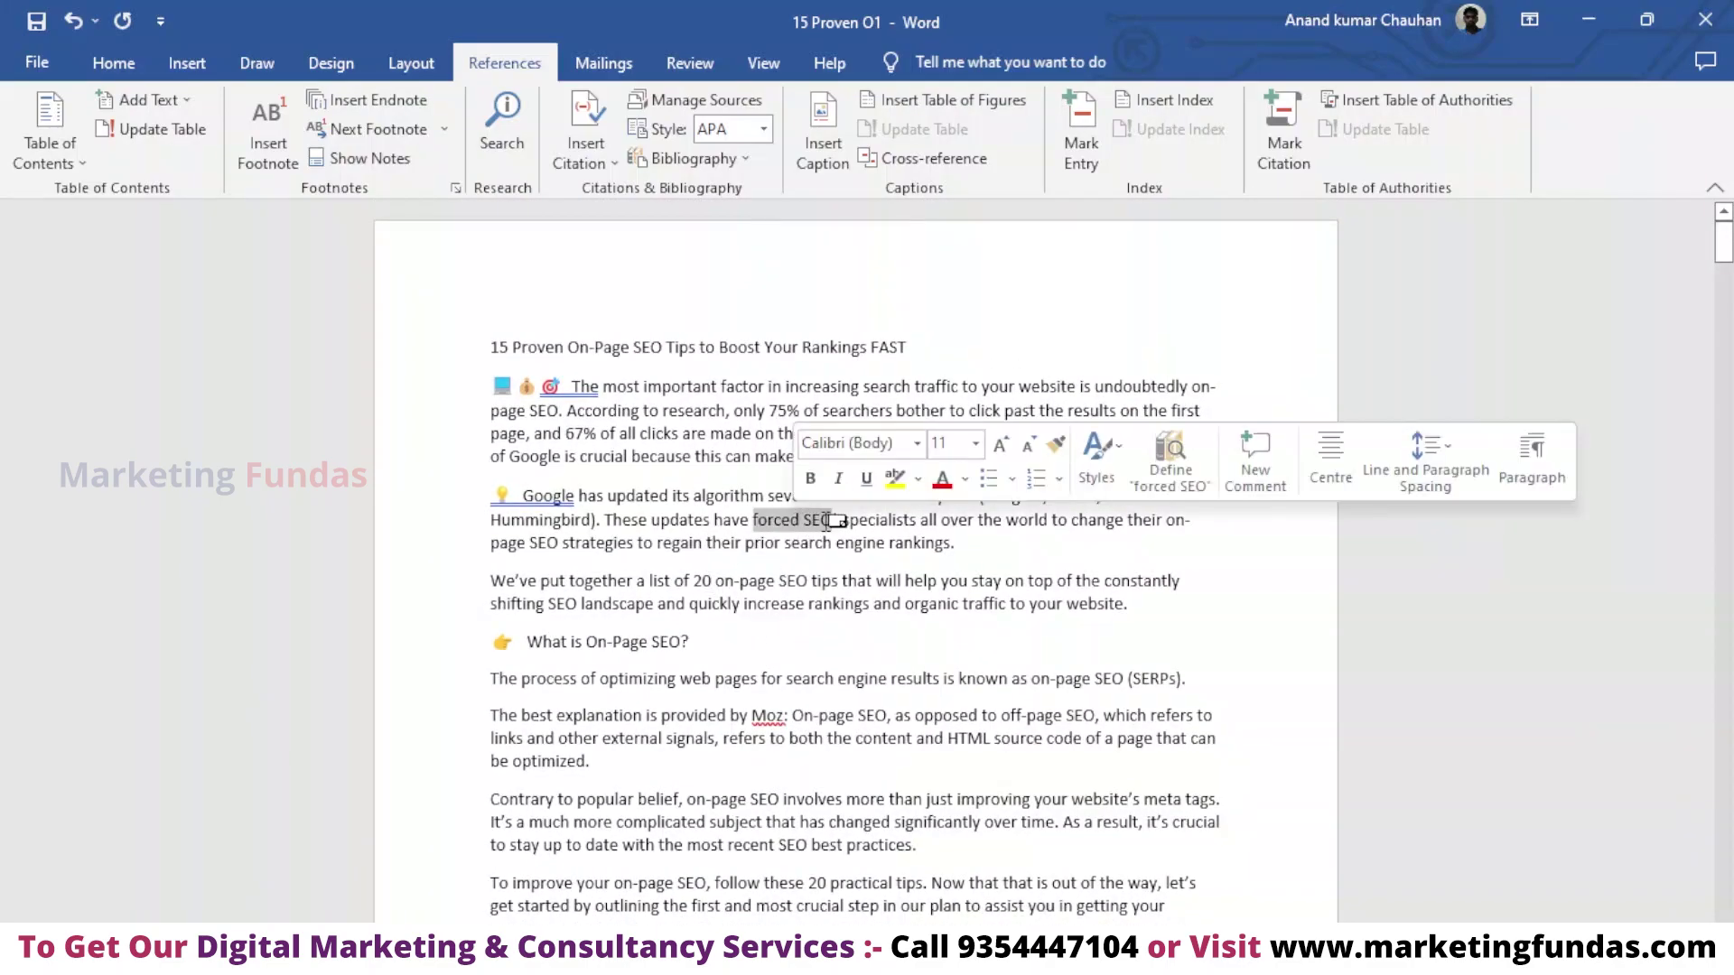
{"action": "left_click_drag", "start_coordinate": [919, 521], "coordinate": [816, 521]}
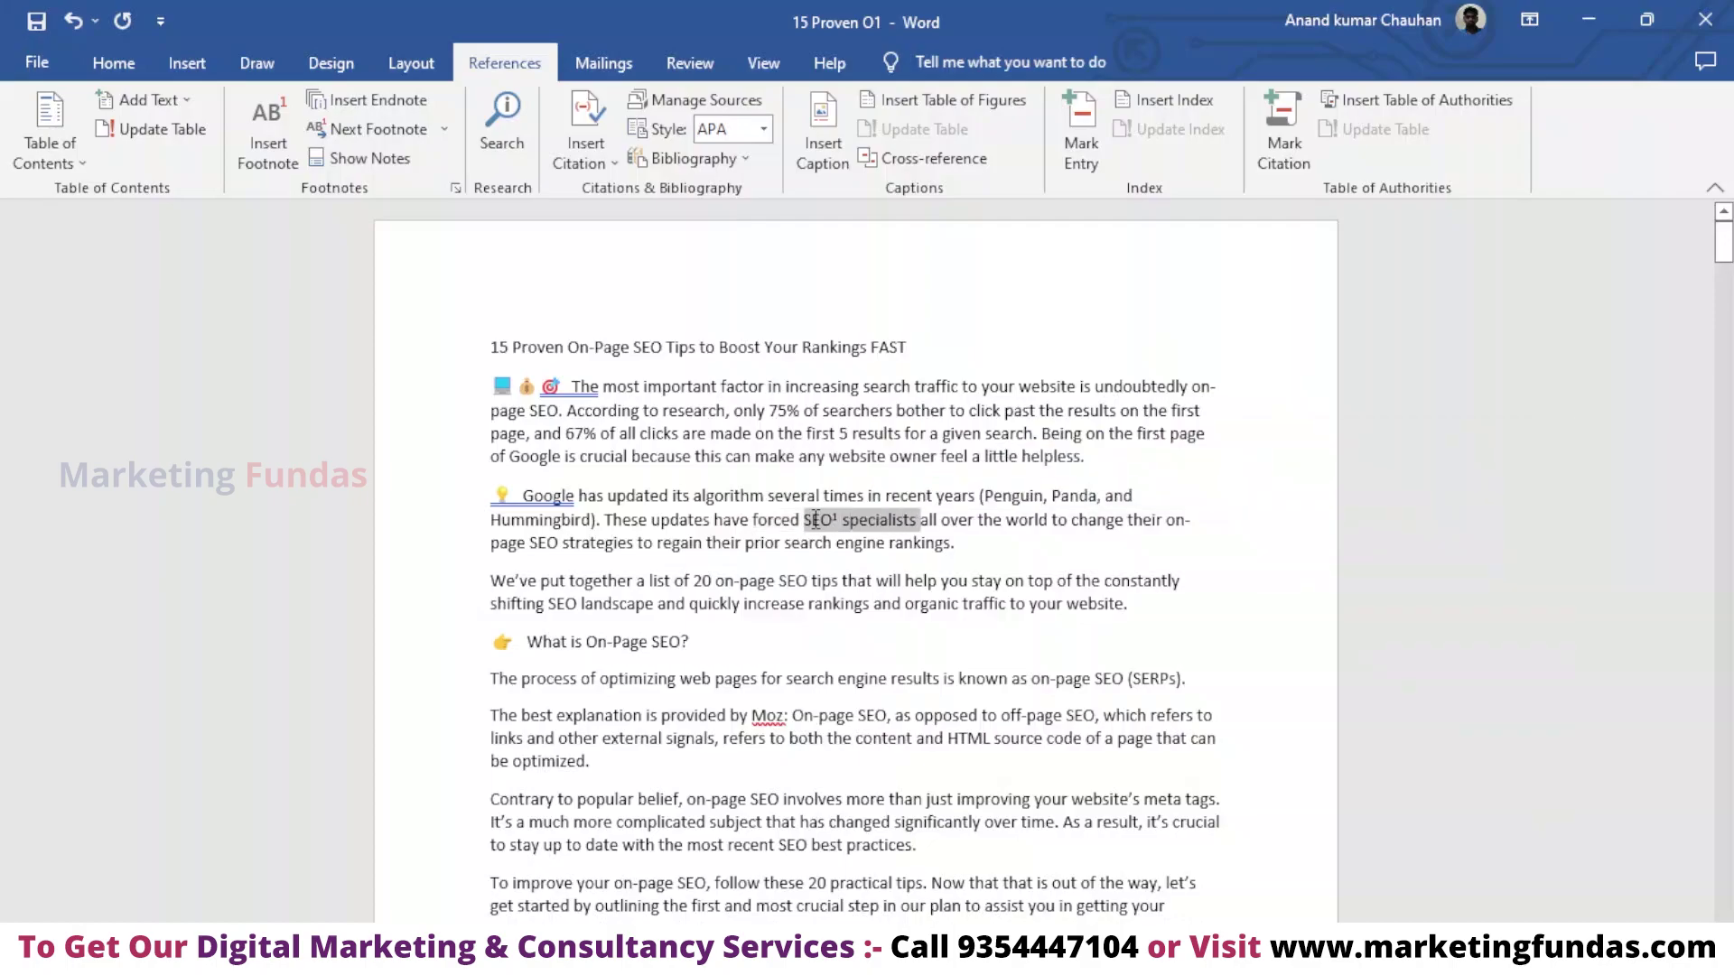
{"action": "right_click", "coordinate": [816, 520]}
{"action": "left_click", "coordinate": [848, 521]}
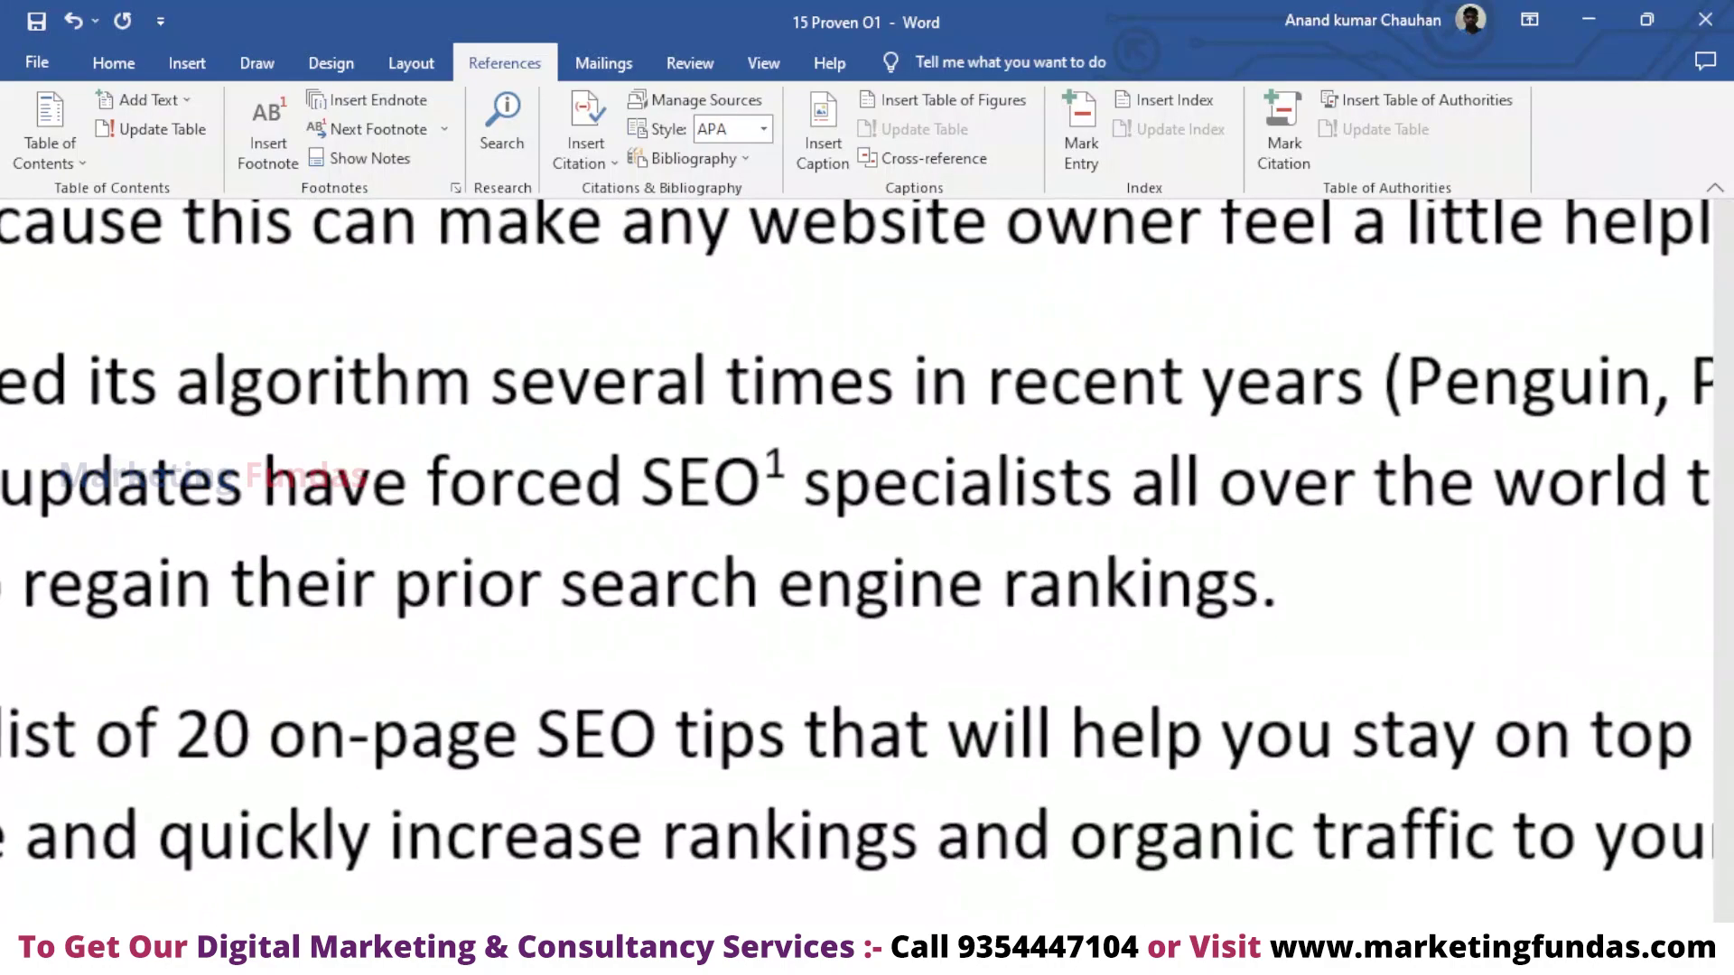
- Select SEO with its mark, then check footnote 1 'Search Engine Optimisation' at the page foot
{"action": "left_click_drag", "start_coordinate": [647, 462], "coordinate": [799, 485]}
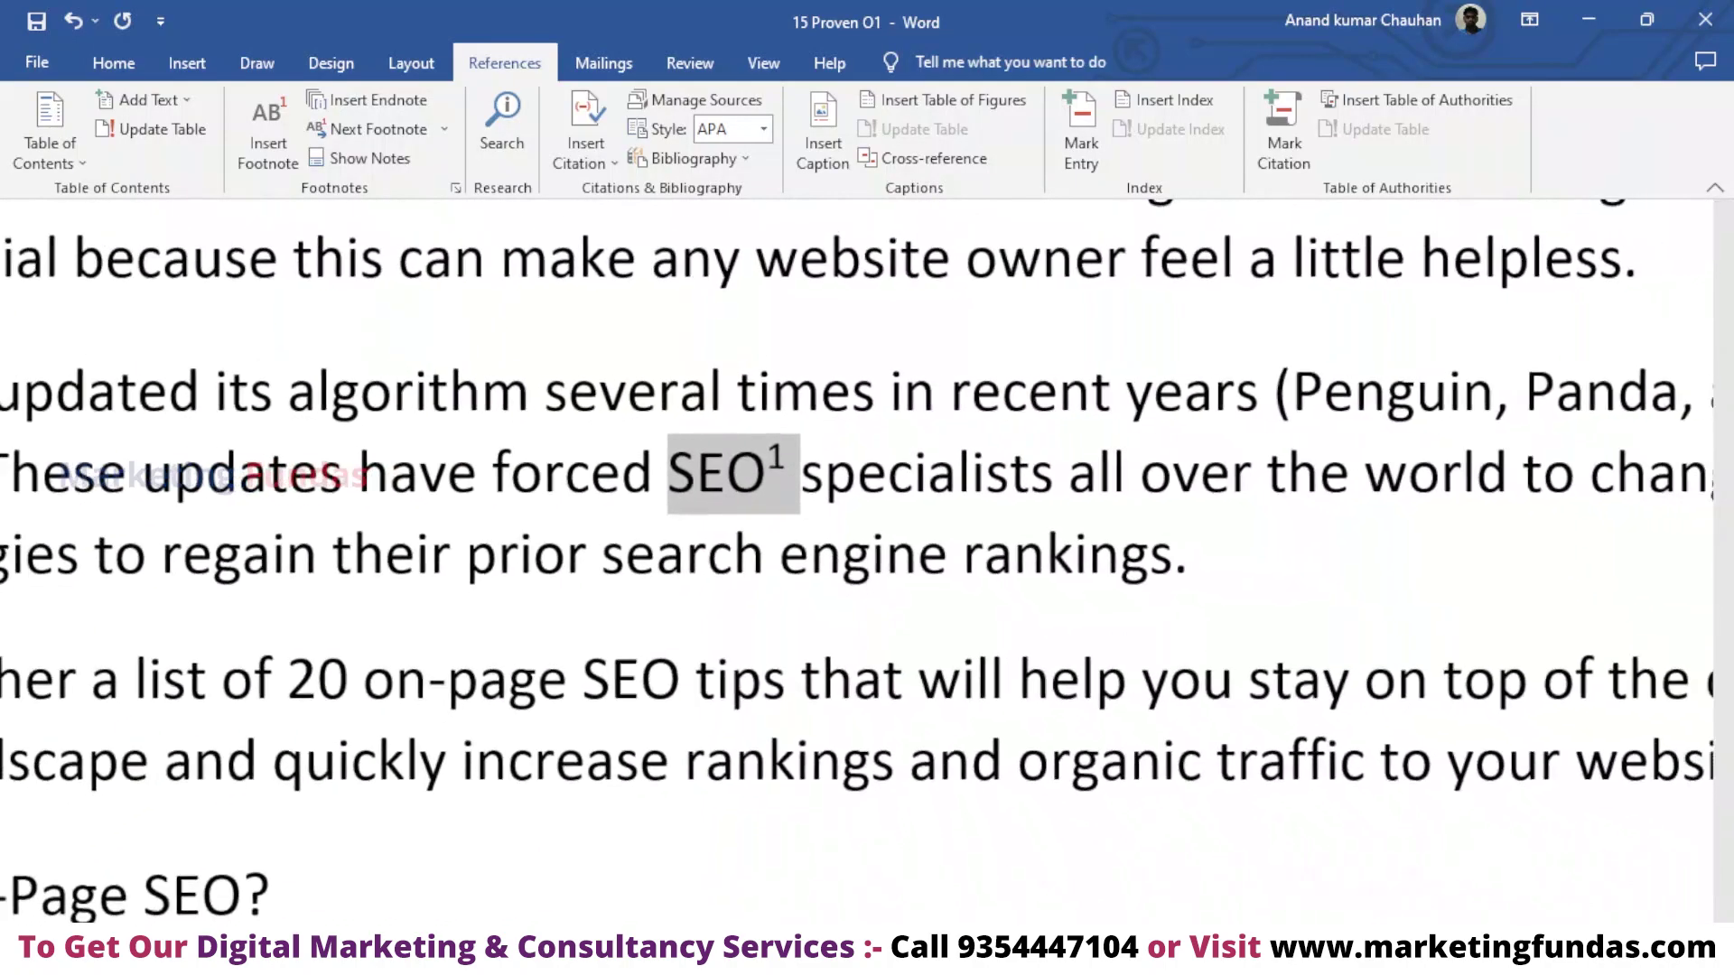
{"action": "scroll", "coordinate": [601, 694], "scroll_direction": "down", "scroll_amount": 5}
{"action": "scroll", "coordinate": [601, 693], "scroll_direction": "down", "scroll_amount": 5}
{"action": "scroll", "coordinate": [601, 693], "scroll_direction": "down", "scroll_amount": 5}
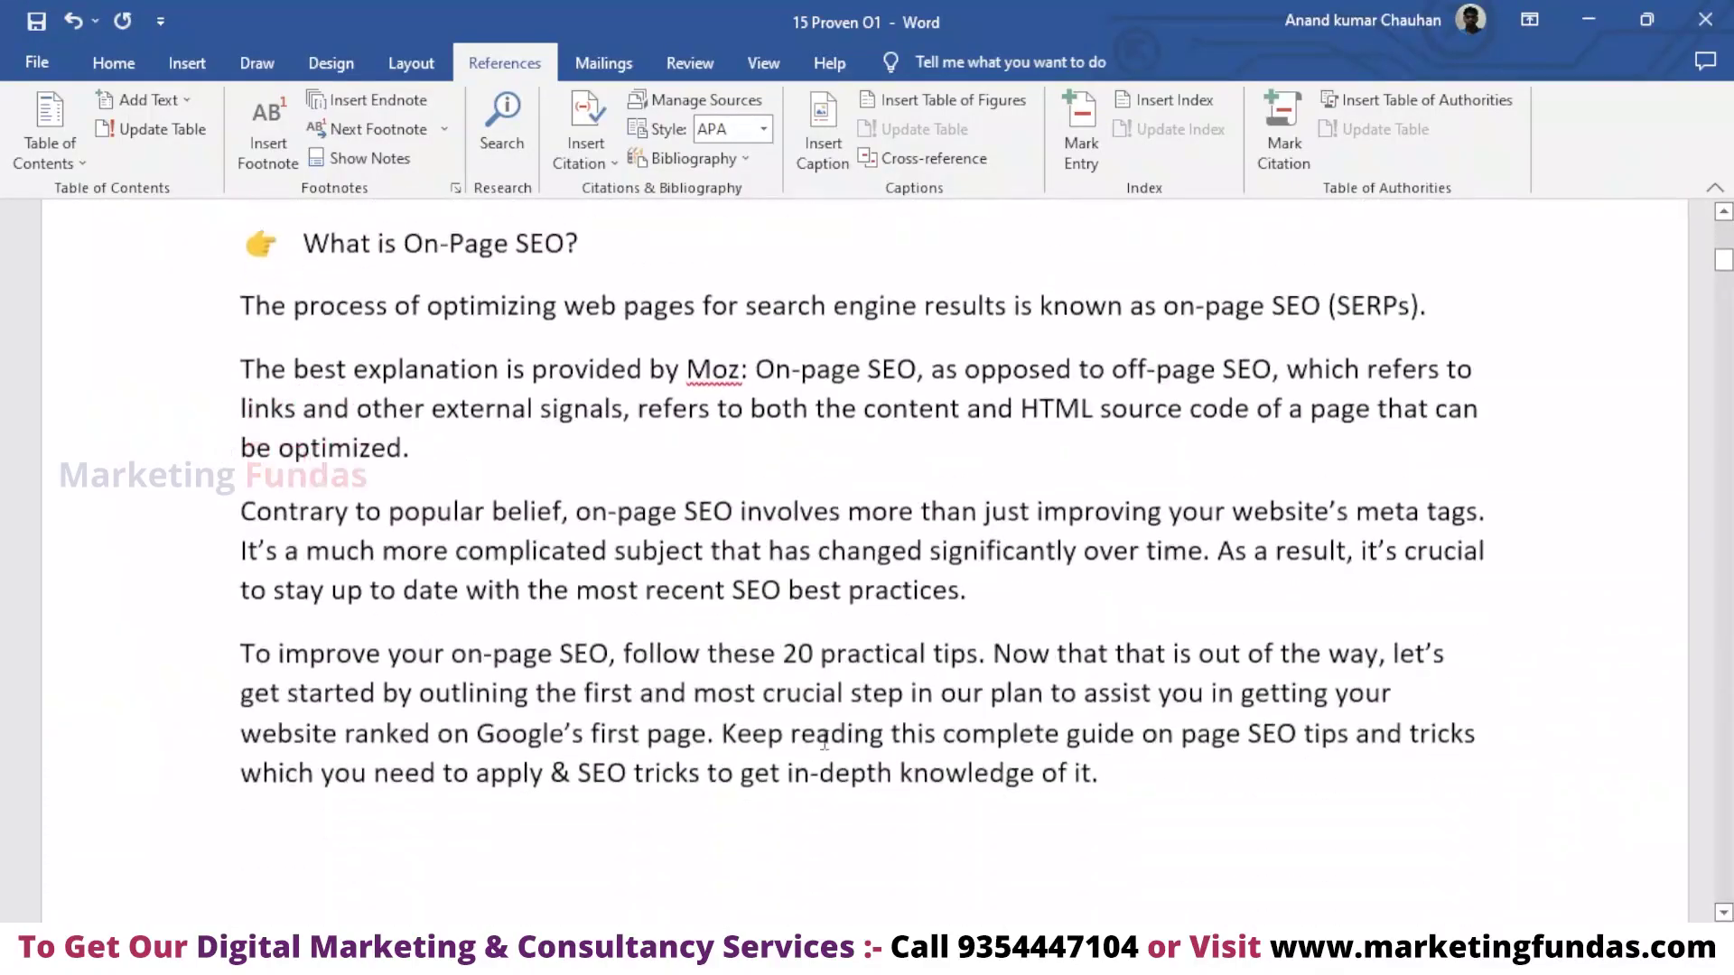
{"action": "scroll", "coordinate": [601, 694], "scroll_direction": "up", "scroll_amount": 5}
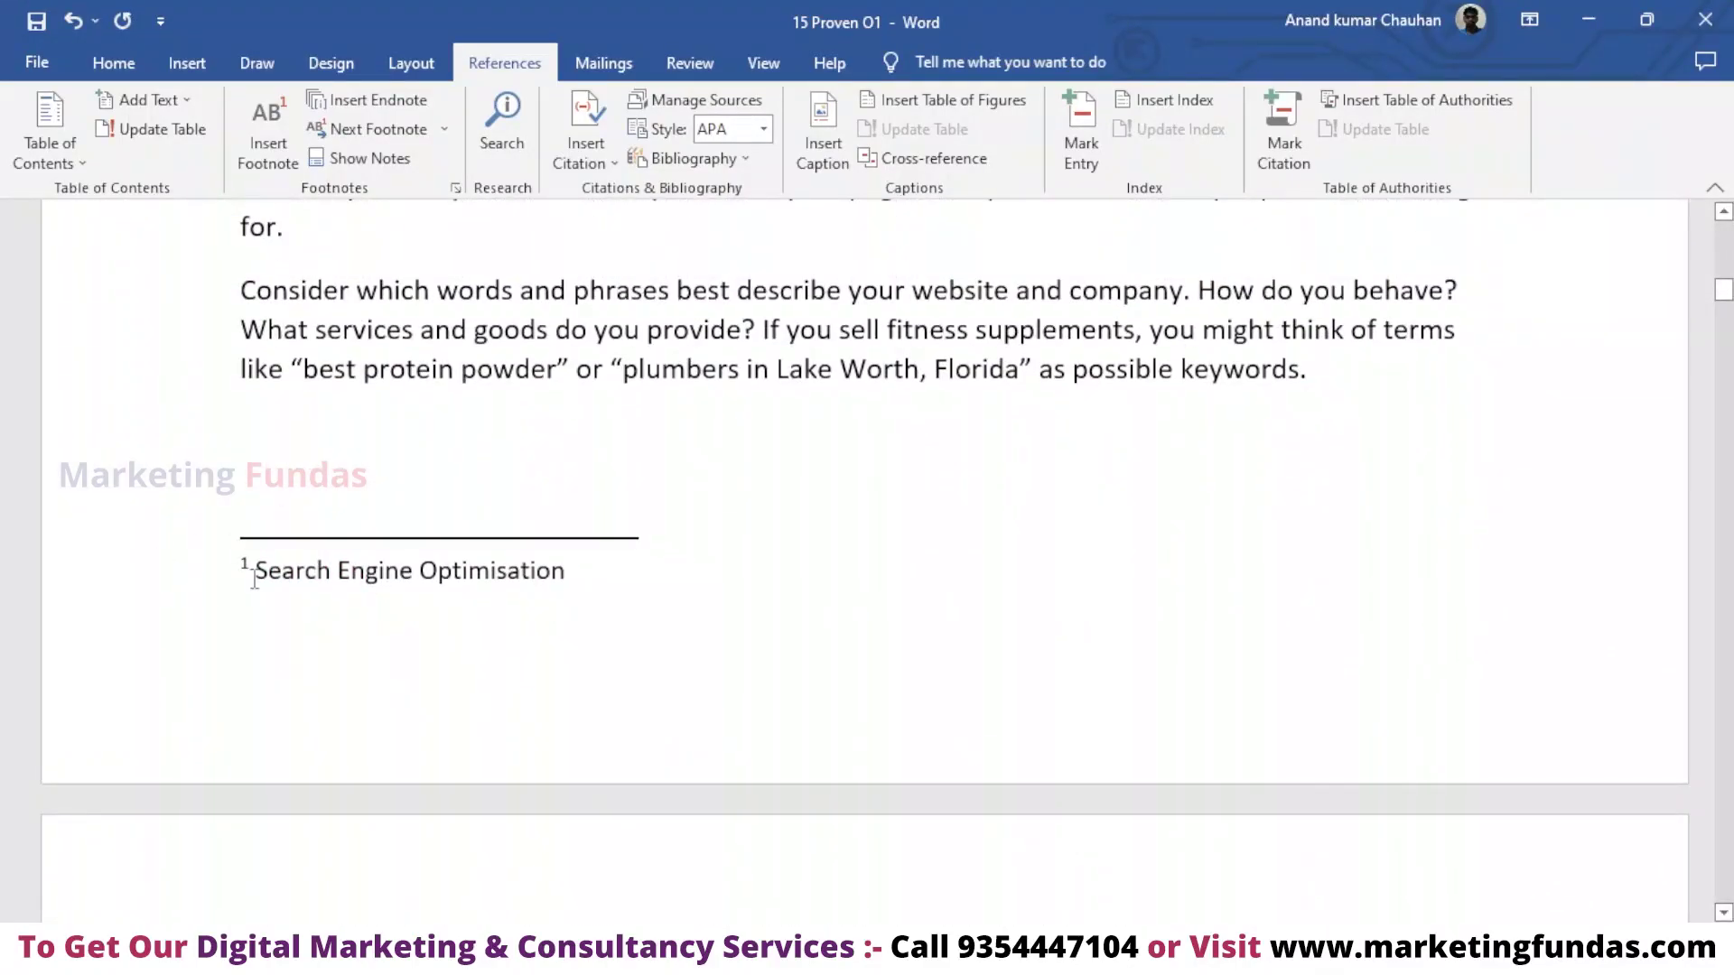
{"action": "left_click", "coordinate": [241, 571]}
{"action": "left_click_drag", "start_coordinate": [264, 586], "coordinate": [523, 610]}
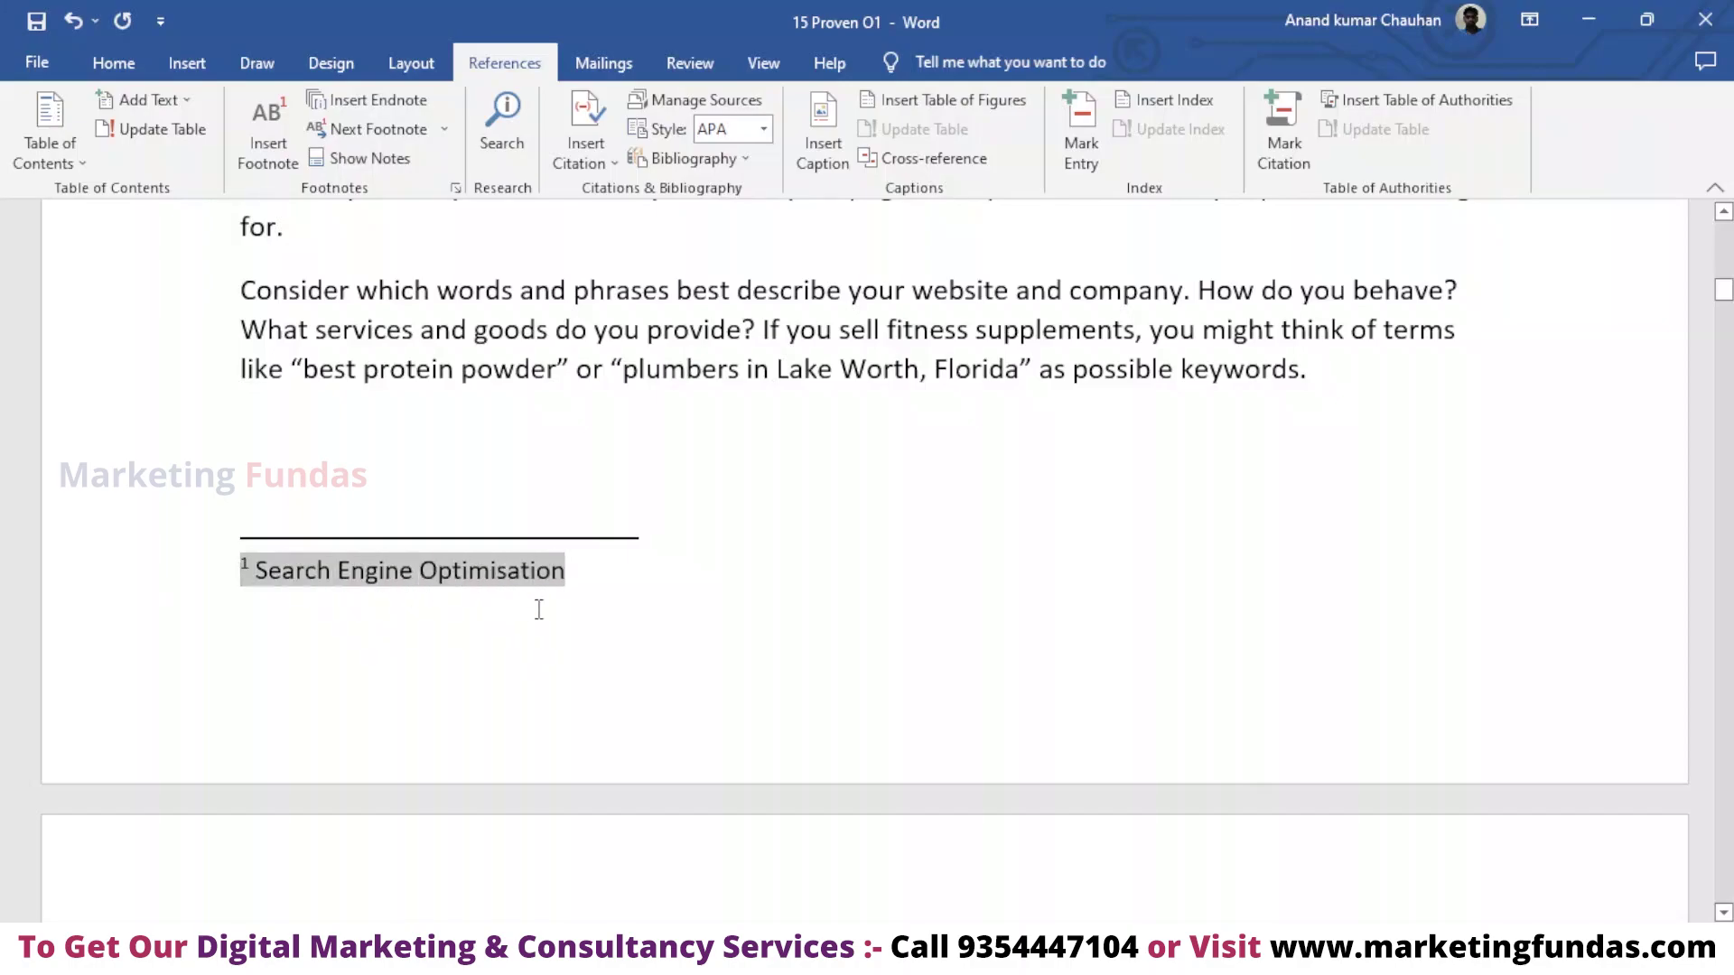
{"action": "left_click", "coordinate": [520, 679]}
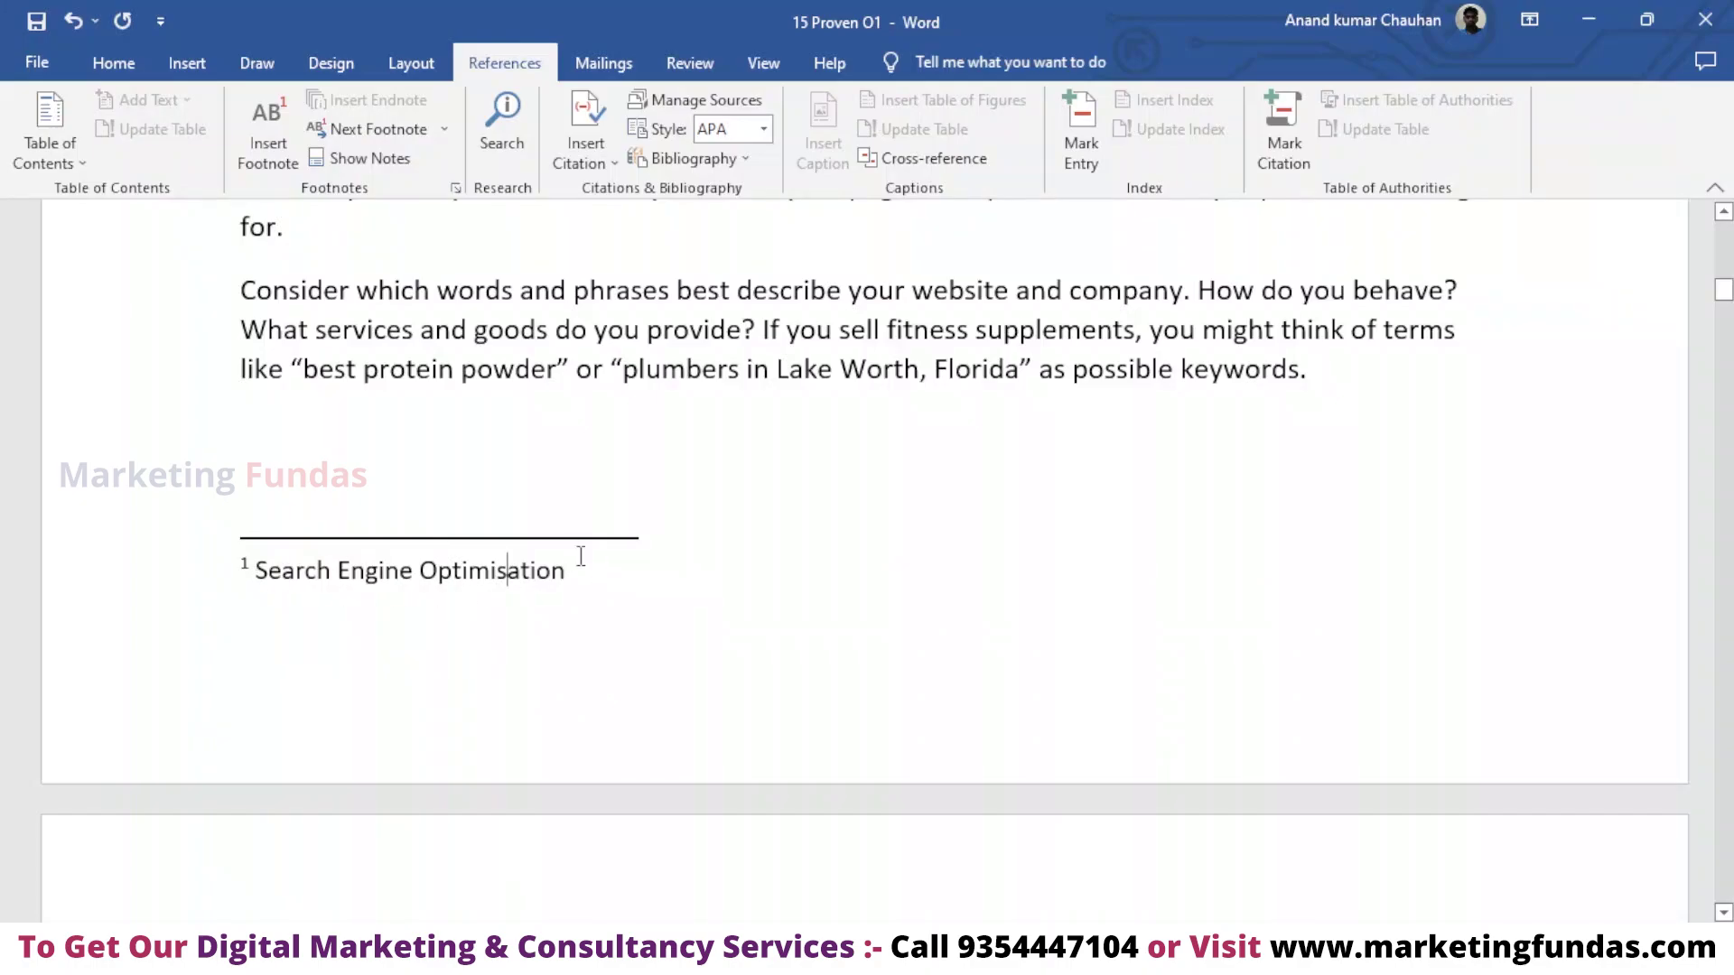
- Scroll through the article and select the word HTML in a paragraph
{"action": "scroll", "coordinate": [578, 578], "scroll_direction": "up", "scroll_amount": 2}
{"action": "scroll", "coordinate": [570, 632], "scroll_direction": "up", "scroll_amount": 6}
{"action": "scroll", "coordinate": [570, 637], "scroll_direction": "down", "scroll_amount": 4}
{"action": "scroll", "coordinate": [614, 668], "scroll_direction": "down", "scroll_amount": 1}
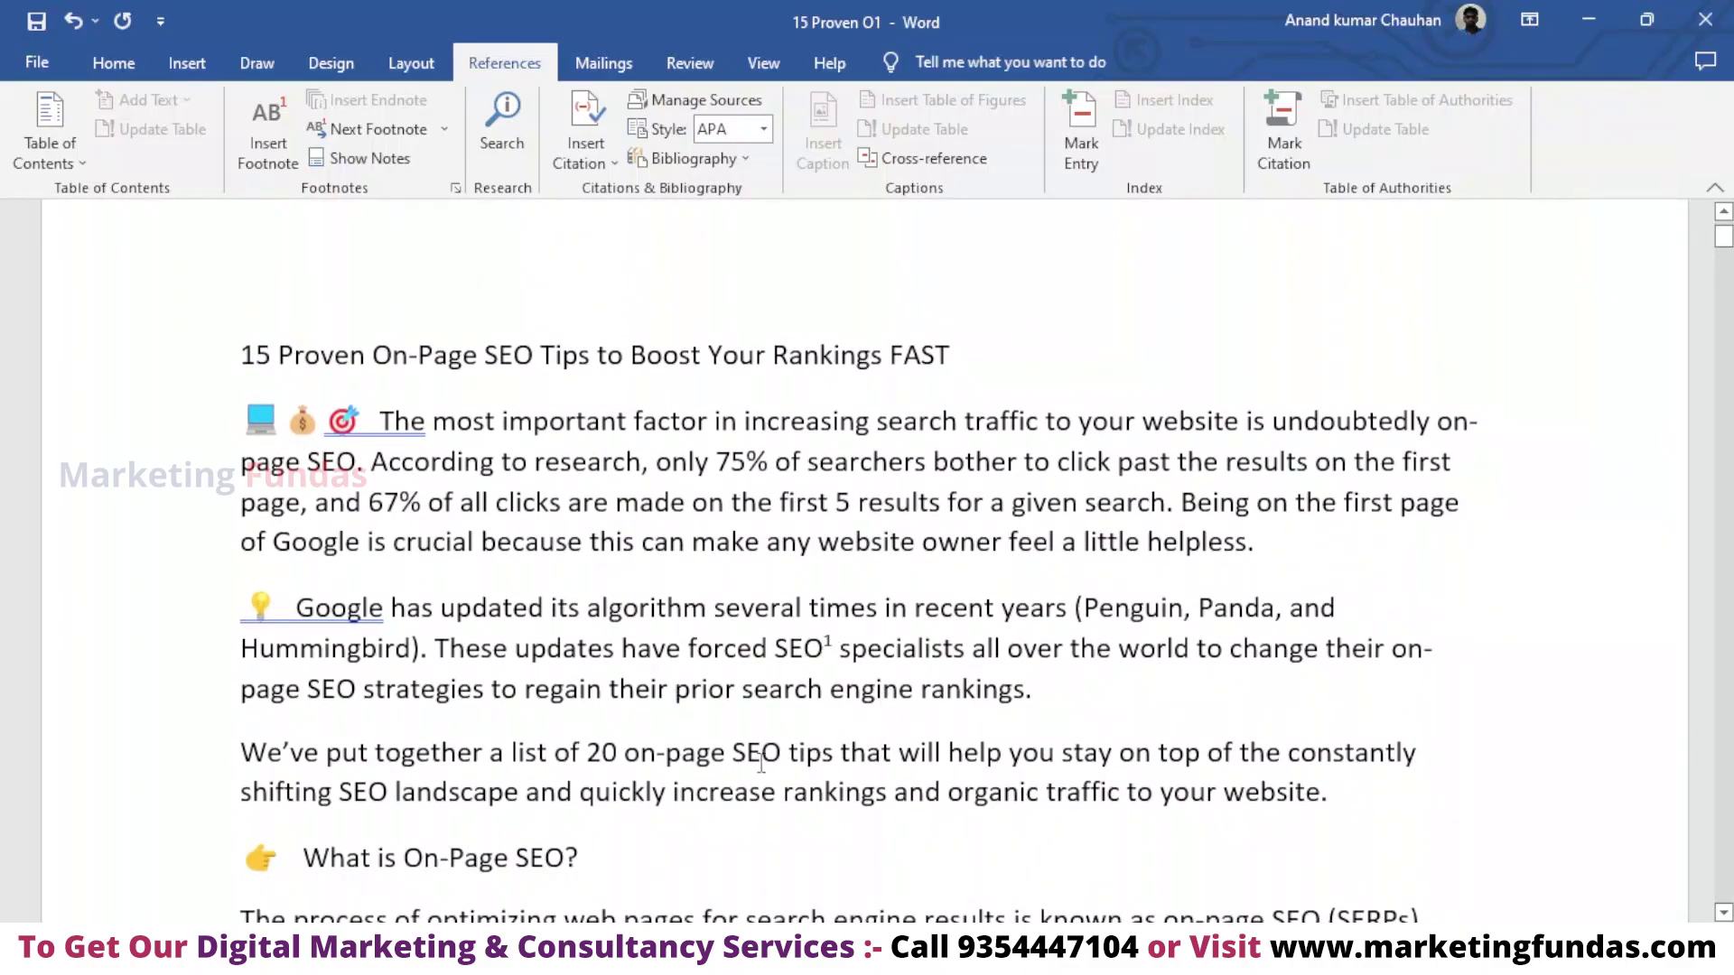
{"action": "scroll", "coordinate": [686, 709], "scroll_direction": "down", "scroll_amount": 3}
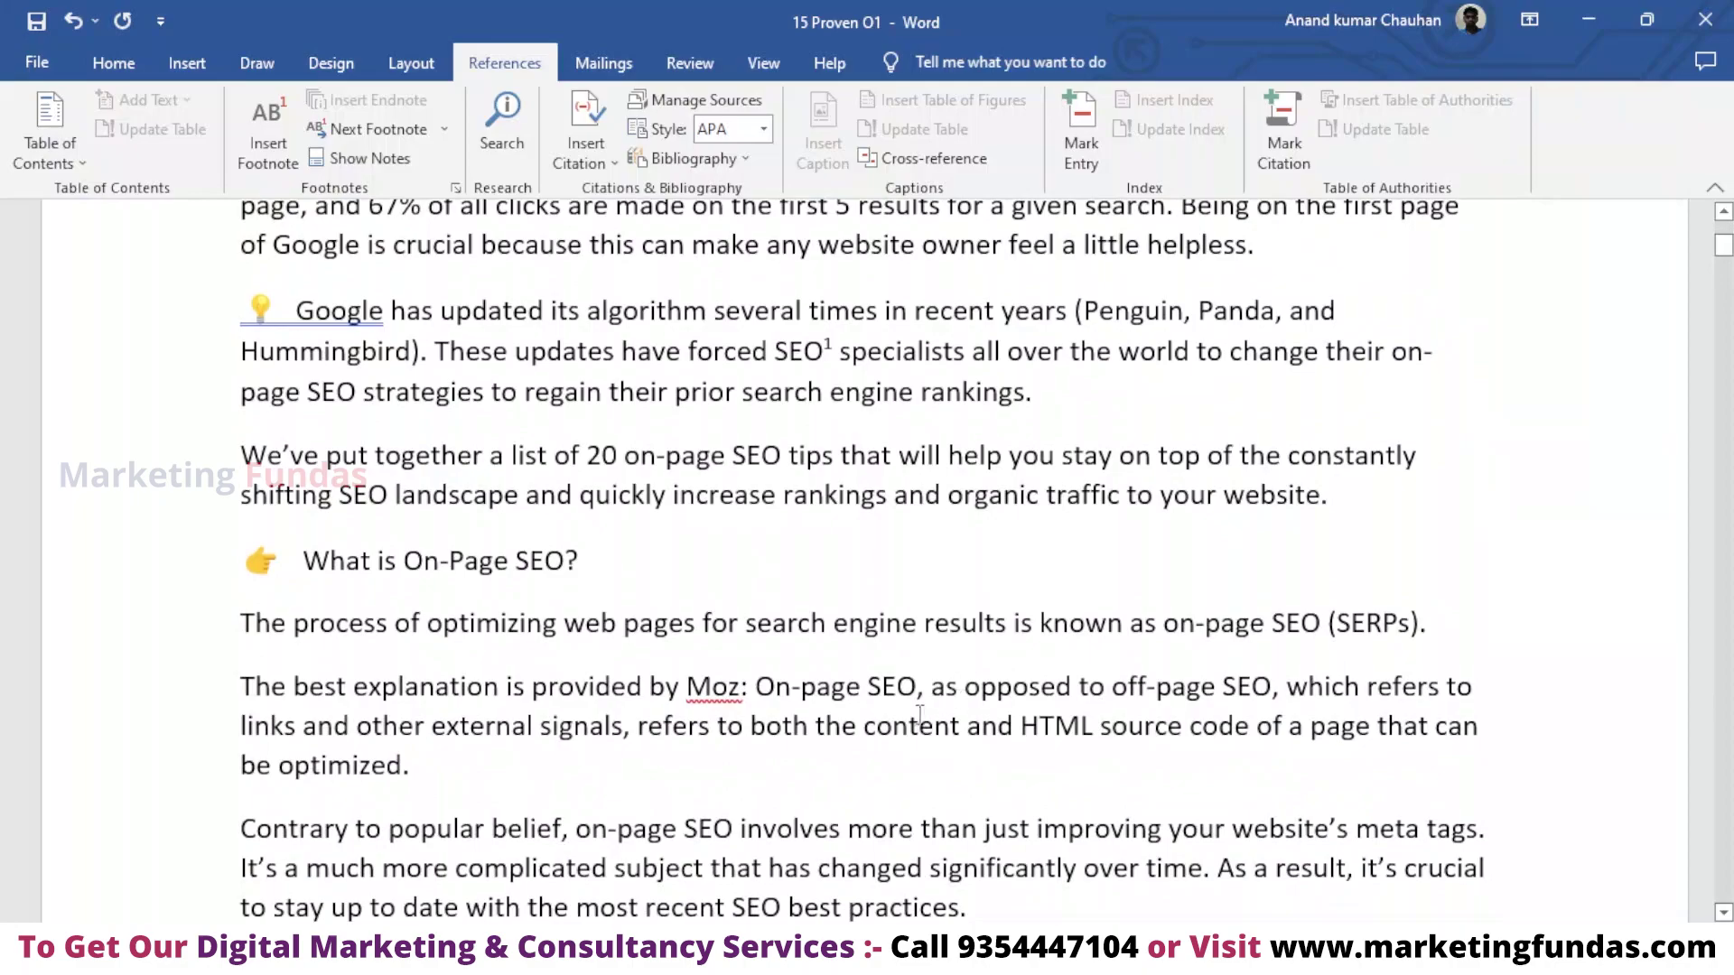
{"action": "scroll", "coordinate": [909, 723], "scroll_direction": "down", "scroll_amount": 1}
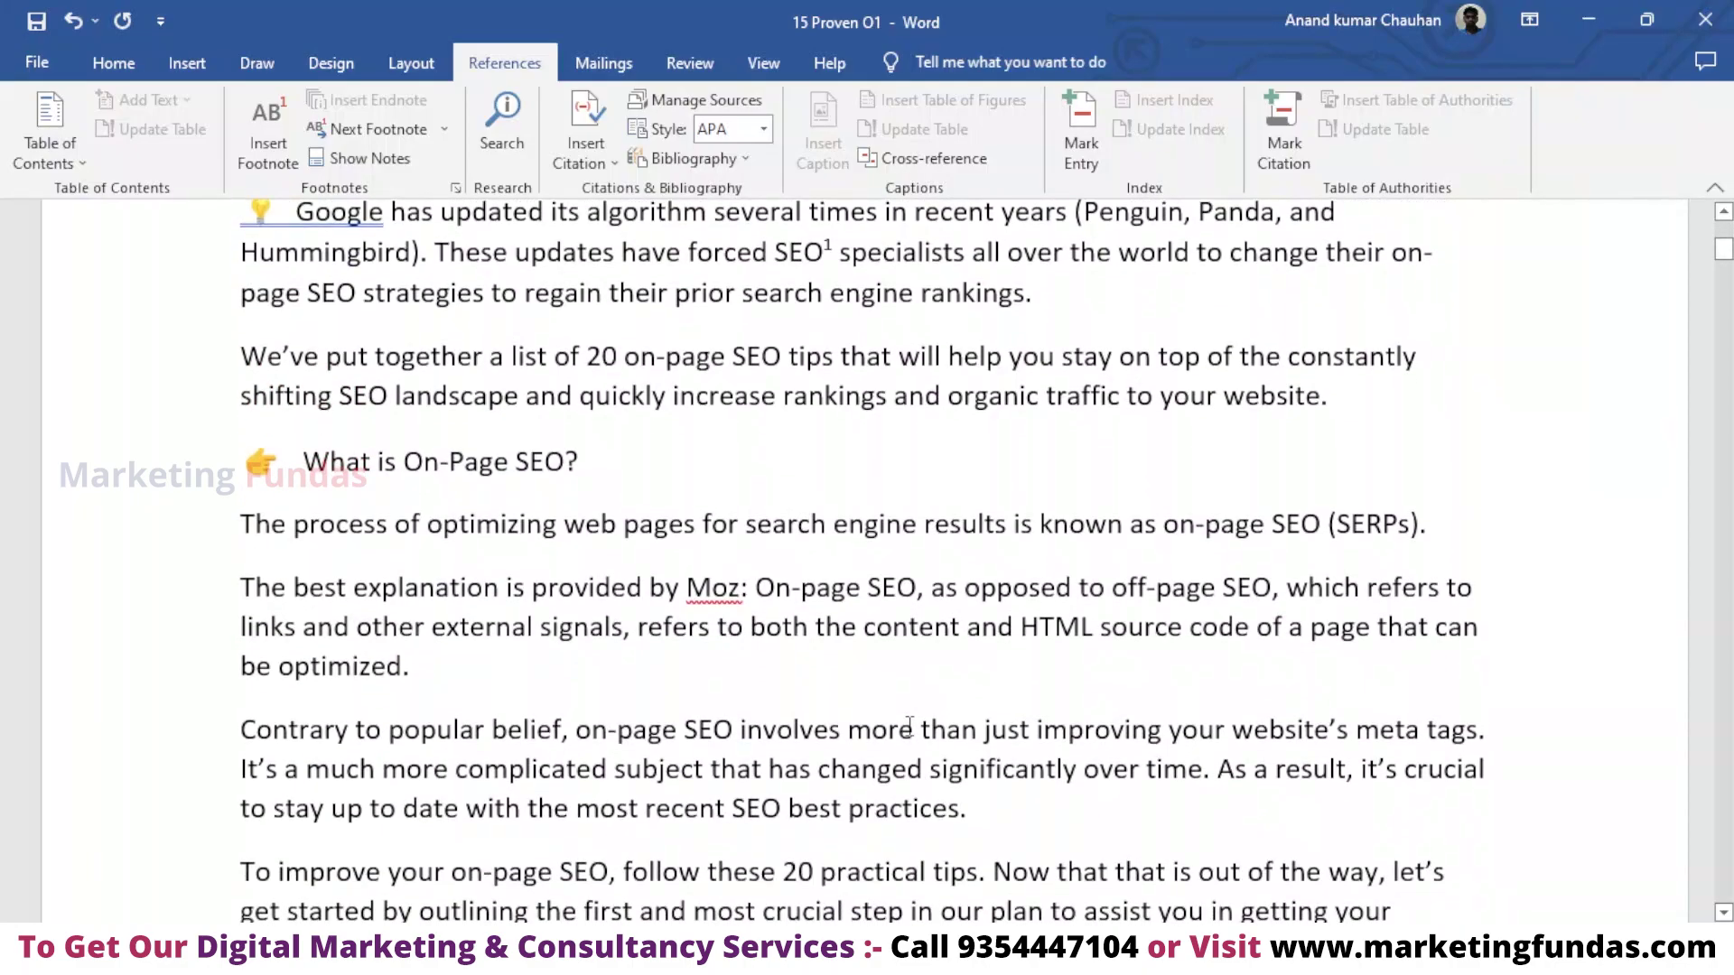
{"action": "scroll", "coordinate": [910, 724], "scroll_direction": "down", "scroll_amount": 4}
{"action": "scroll", "coordinate": [891, 736], "scroll_direction": "down", "scroll_amount": 5}
{"action": "scroll", "coordinate": [890, 736], "scroll_direction": "down", "scroll_amount": 5}
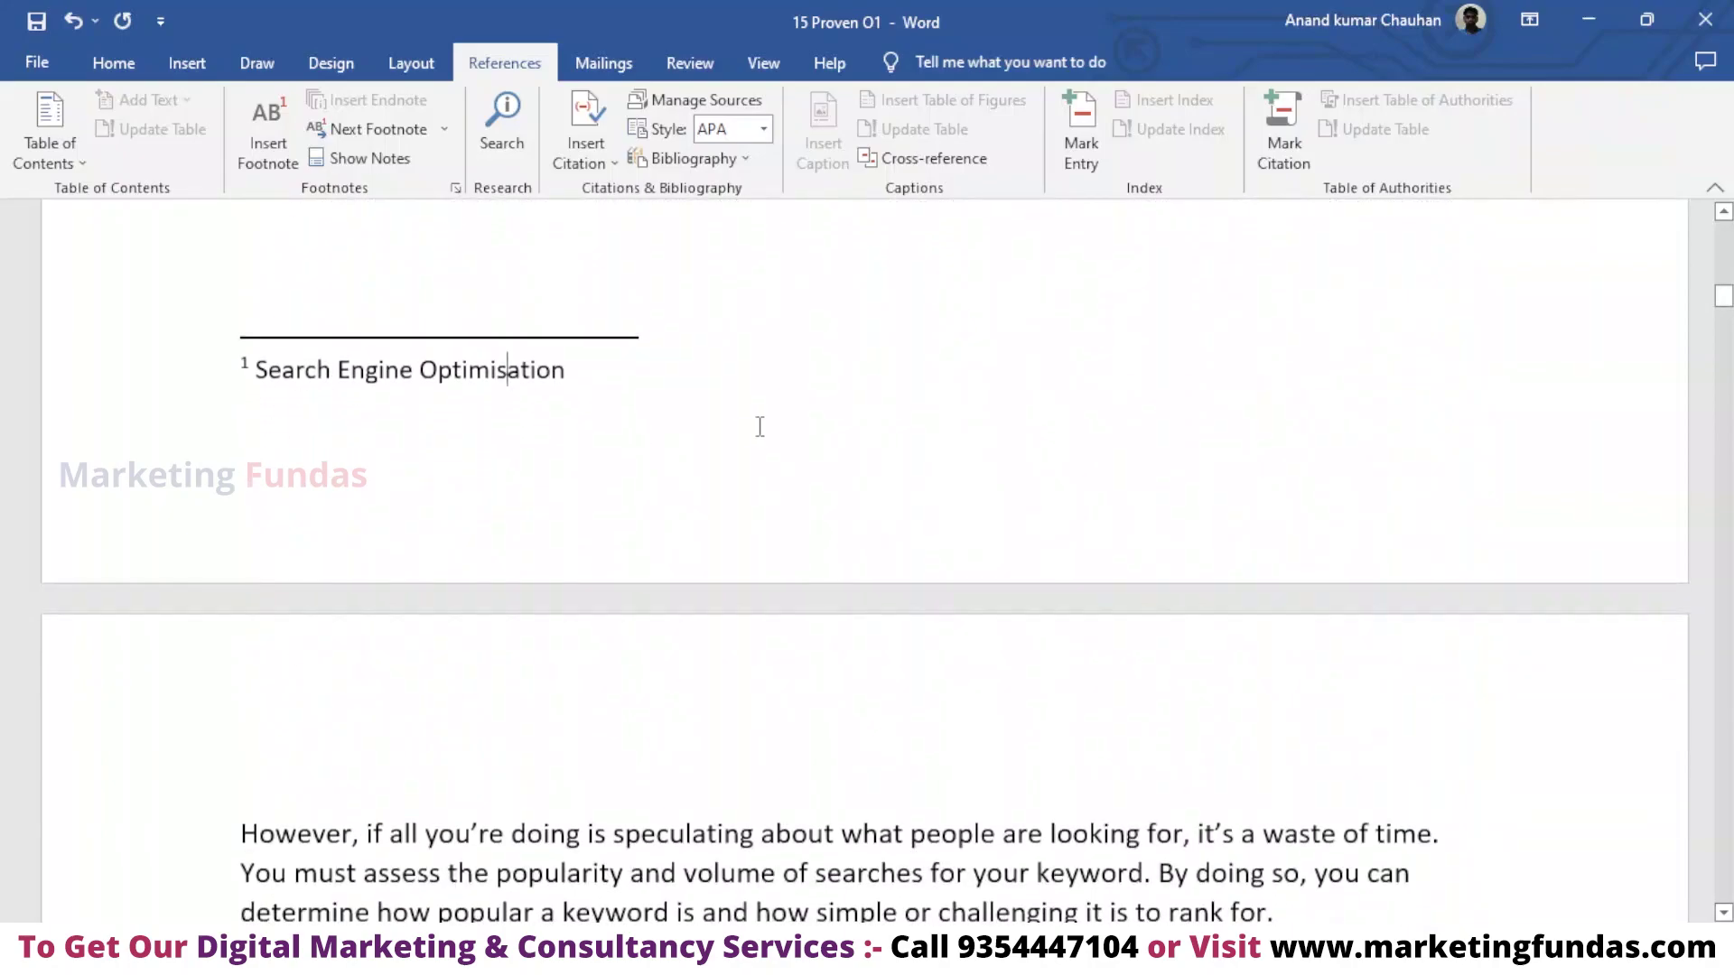
{"action": "scroll", "coordinate": [784, 468], "scroll_direction": "up", "scroll_amount": 3}
{"action": "scroll", "coordinate": [784, 469], "scroll_direction": "up", "scroll_amount": 5}
{"action": "scroll", "coordinate": [778, 485], "scroll_direction": "up", "scroll_amount": 2}
{"action": "scroll", "coordinate": [779, 484], "scroll_direction": "up", "scroll_amount": 4}
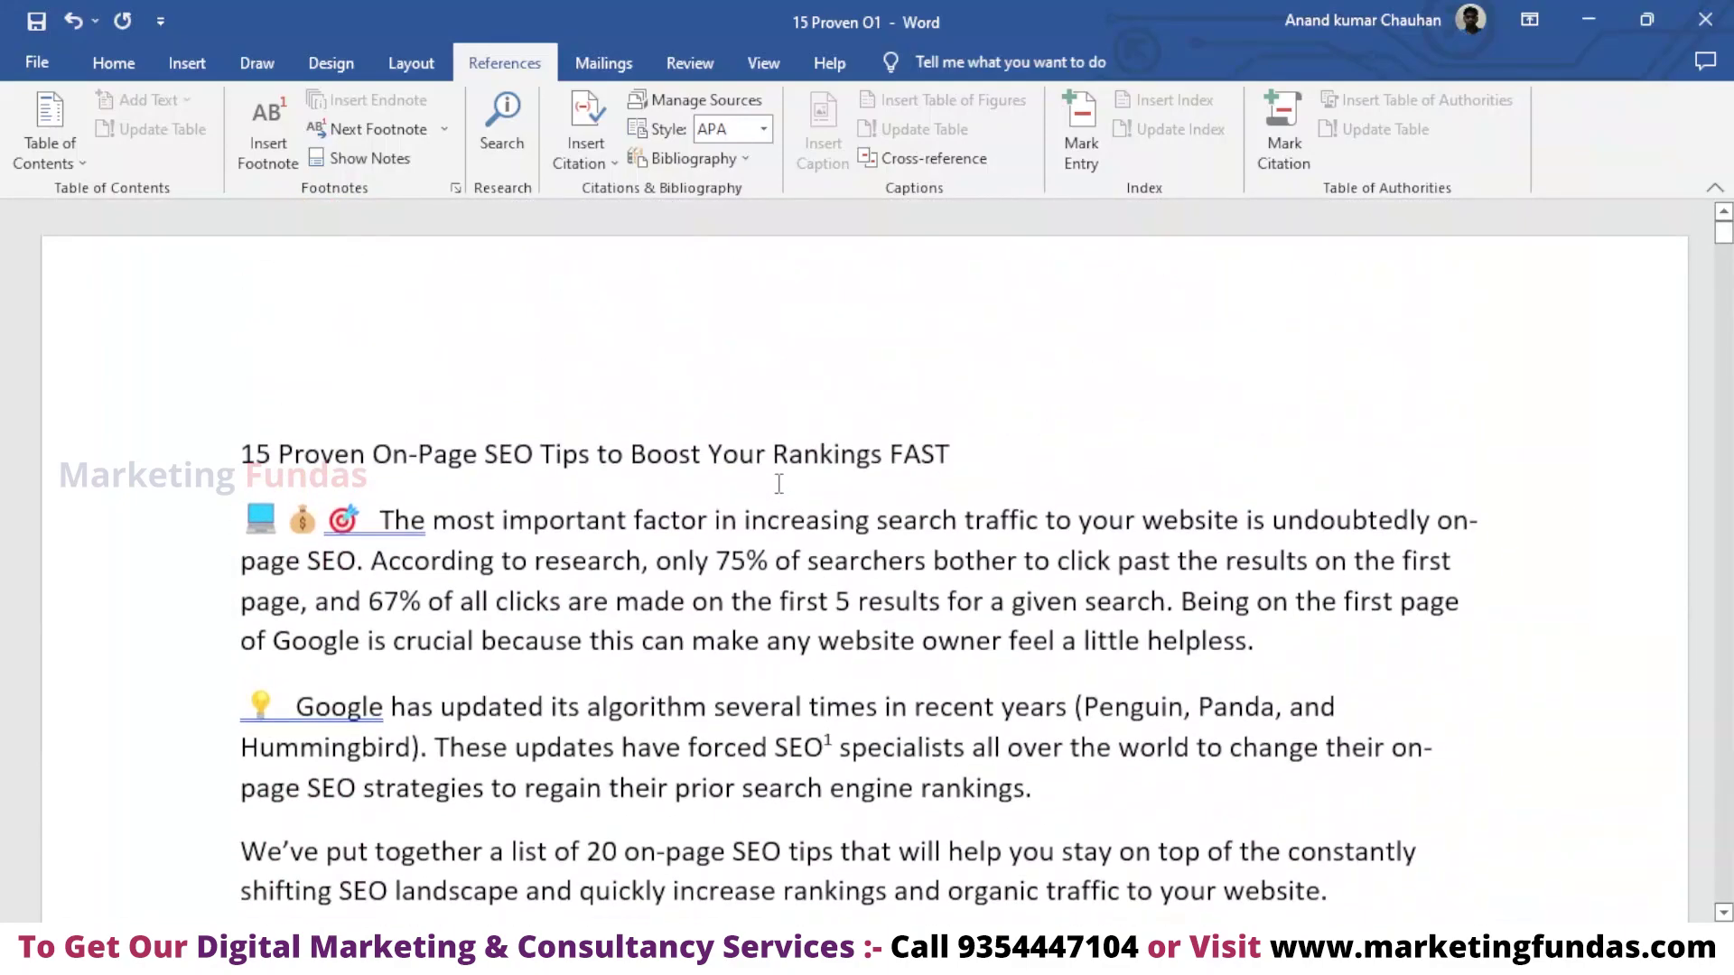
{"action": "scroll", "coordinate": [865, 521], "scroll_direction": "down", "scroll_amount": 3}
{"action": "scroll", "coordinate": [921, 511], "scroll_direction": "down", "scroll_amount": 1}
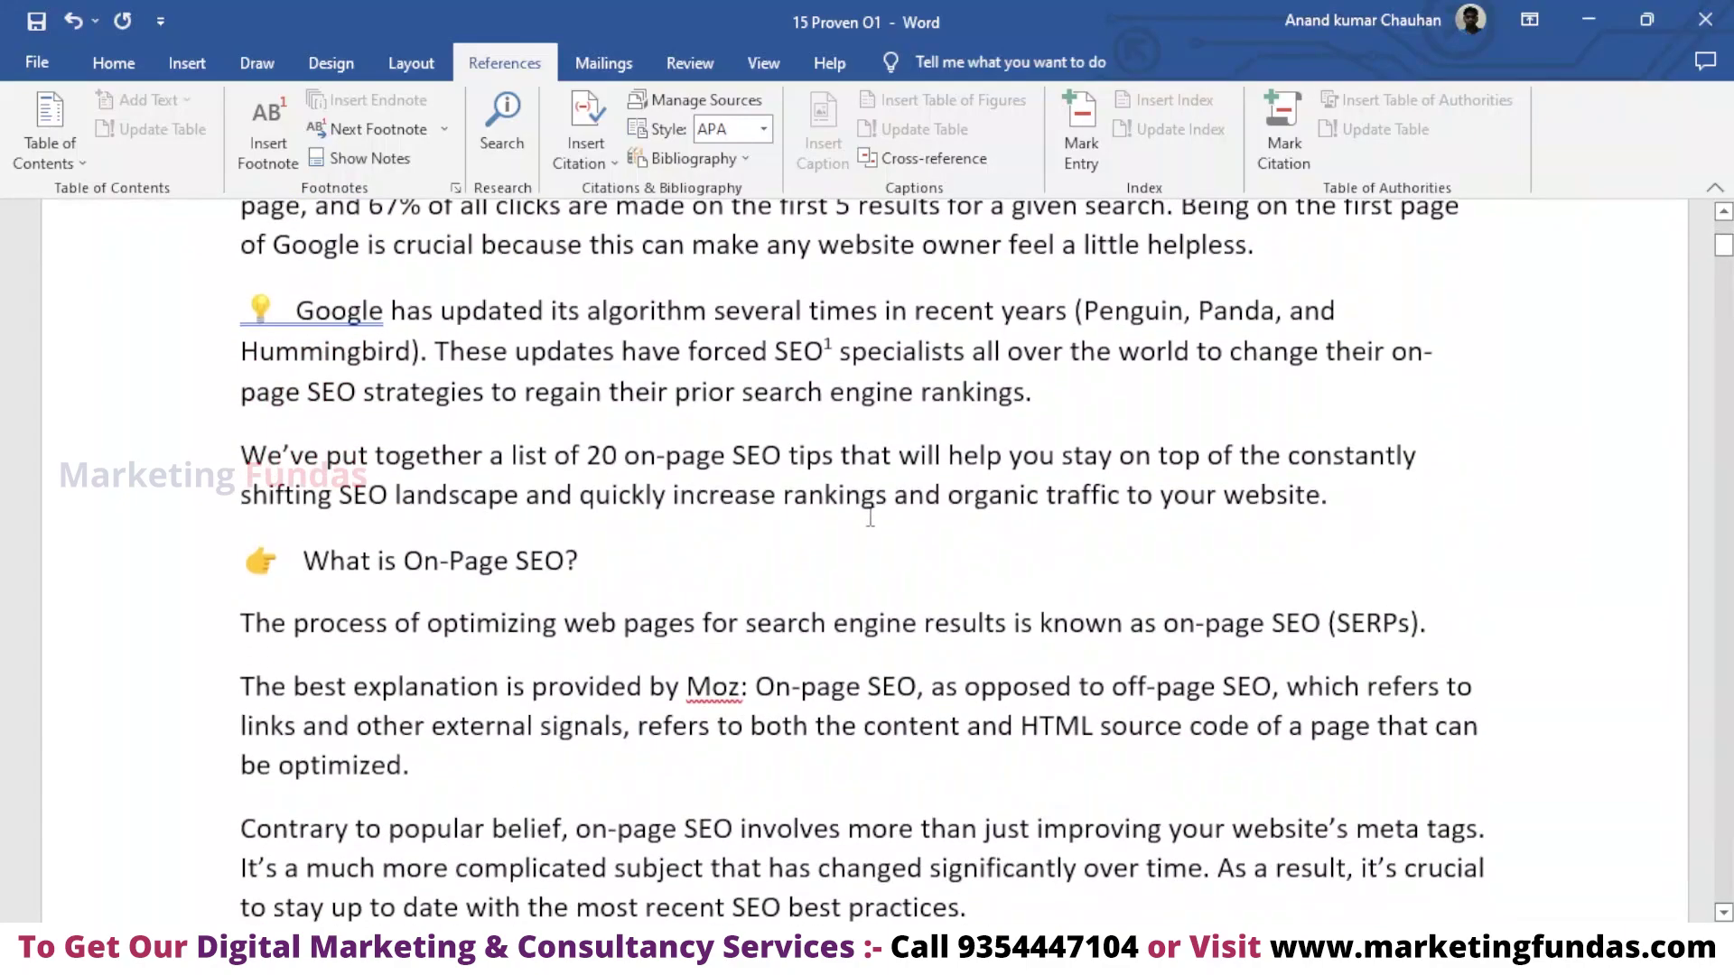
{"action": "scroll", "coordinate": [979, 501], "scroll_direction": "down", "scroll_amount": 2}
{"action": "left_click_drag", "start_coordinate": [1024, 530], "coordinate": [1089, 529]}
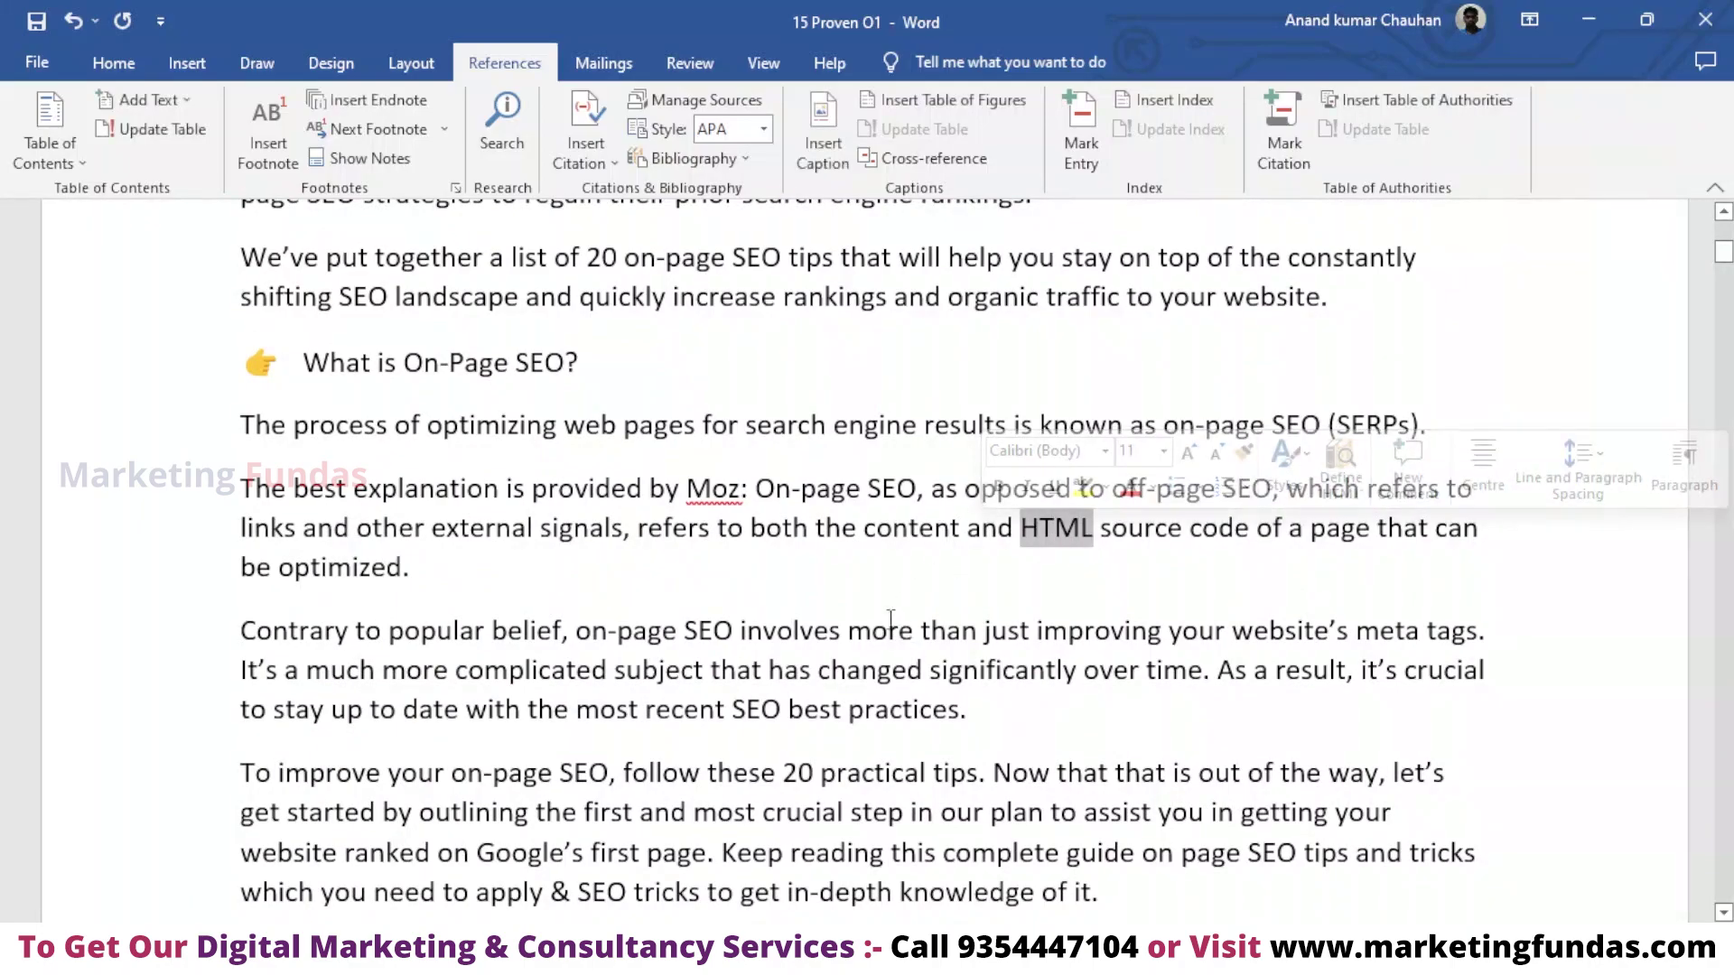
- Scroll through the article and back toward its top
{"action": "scroll", "coordinate": [880, 736], "scroll_direction": "up", "scroll_amount": 1}
{"action": "scroll", "coordinate": [879, 736], "scroll_direction": "up", "scroll_amount": 5}
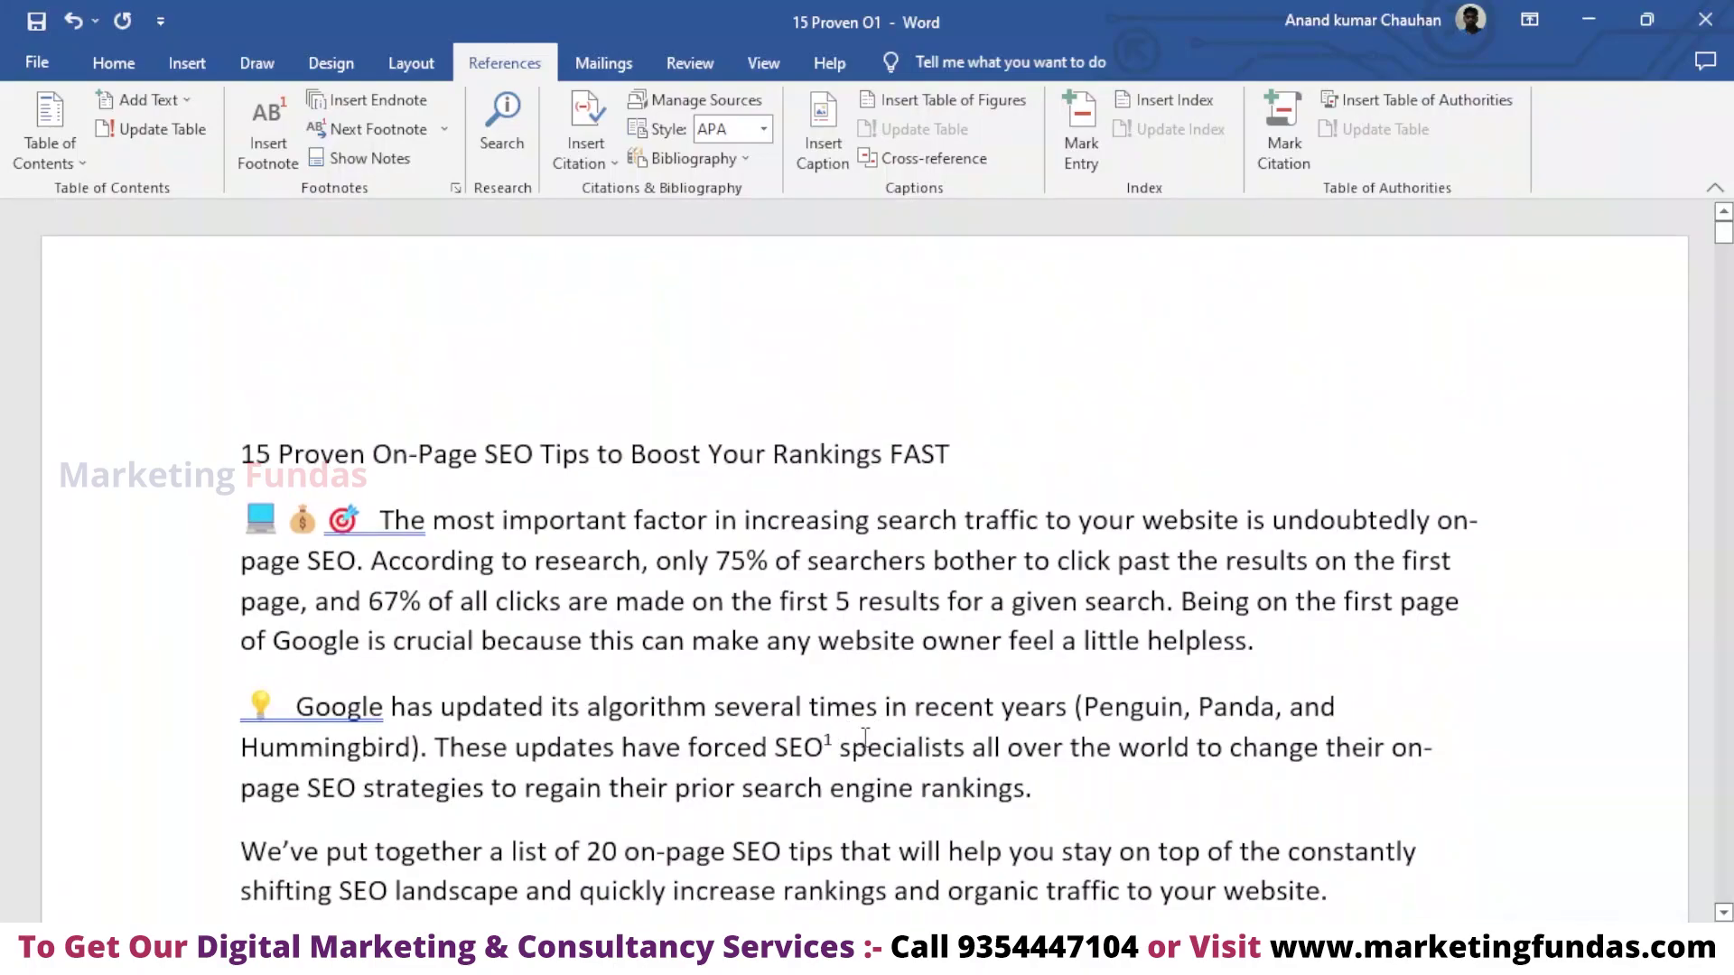
{"action": "scroll", "coordinate": [916, 748], "scroll_direction": "down", "scroll_amount": 2}
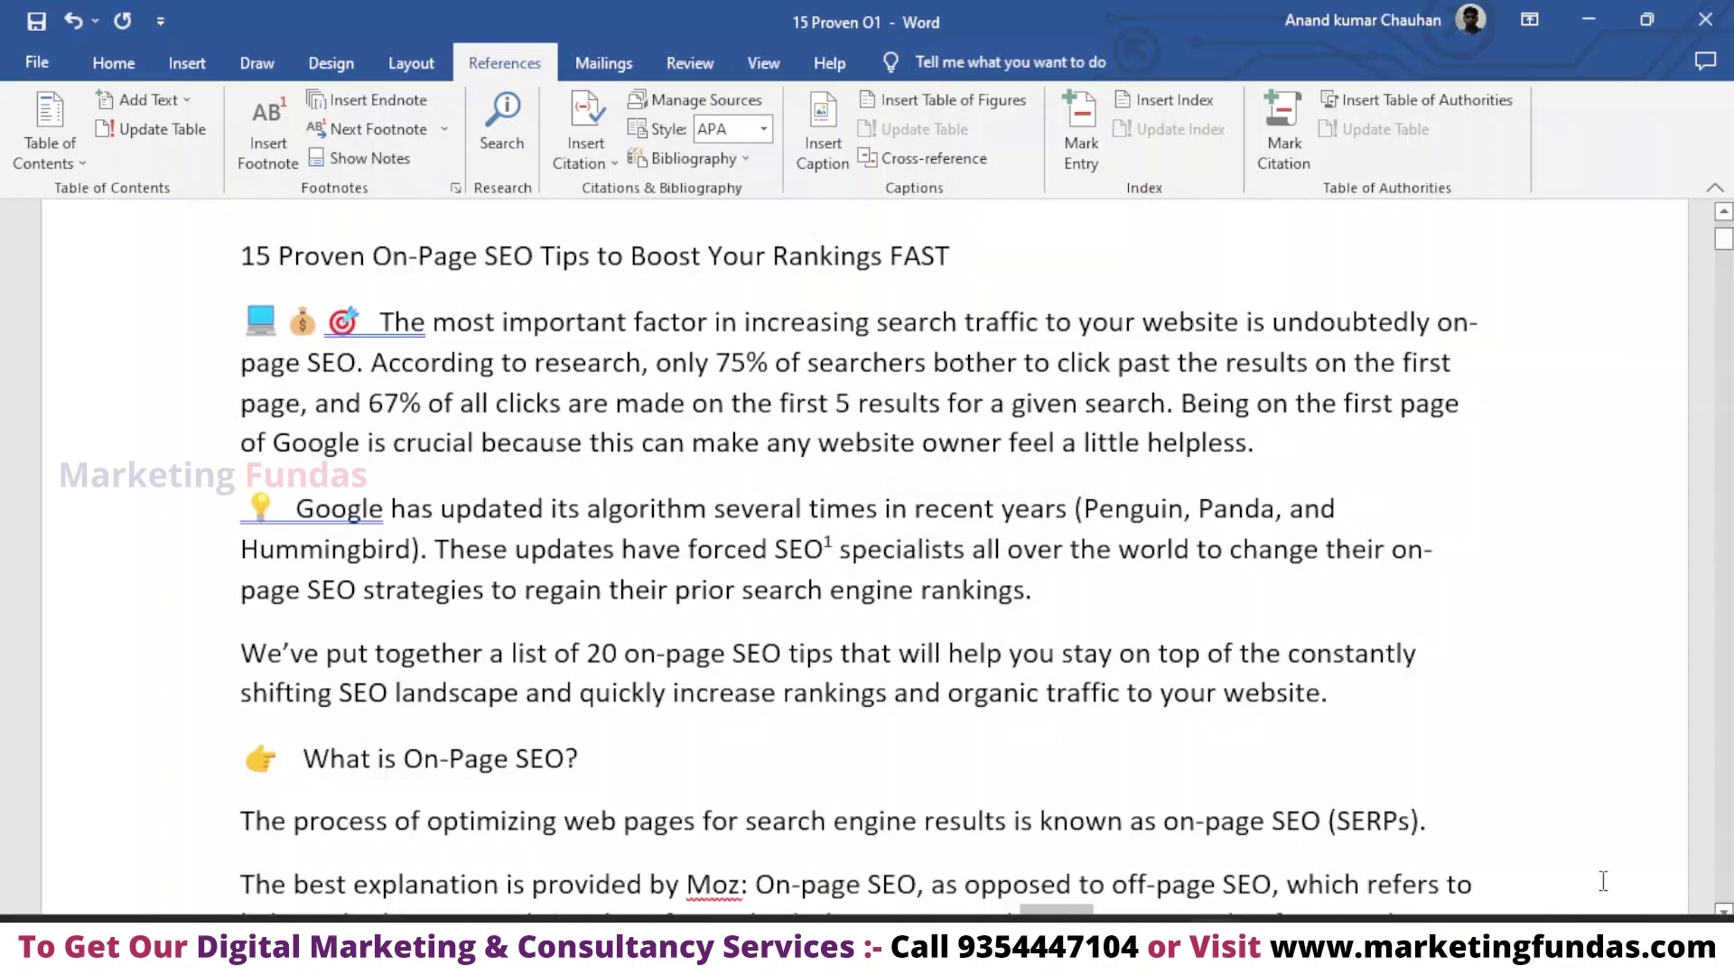
{"action": "scroll", "coordinate": [727, 353], "scroll_direction": "up", "scroll_amount": 5, "text": "ctrl"}
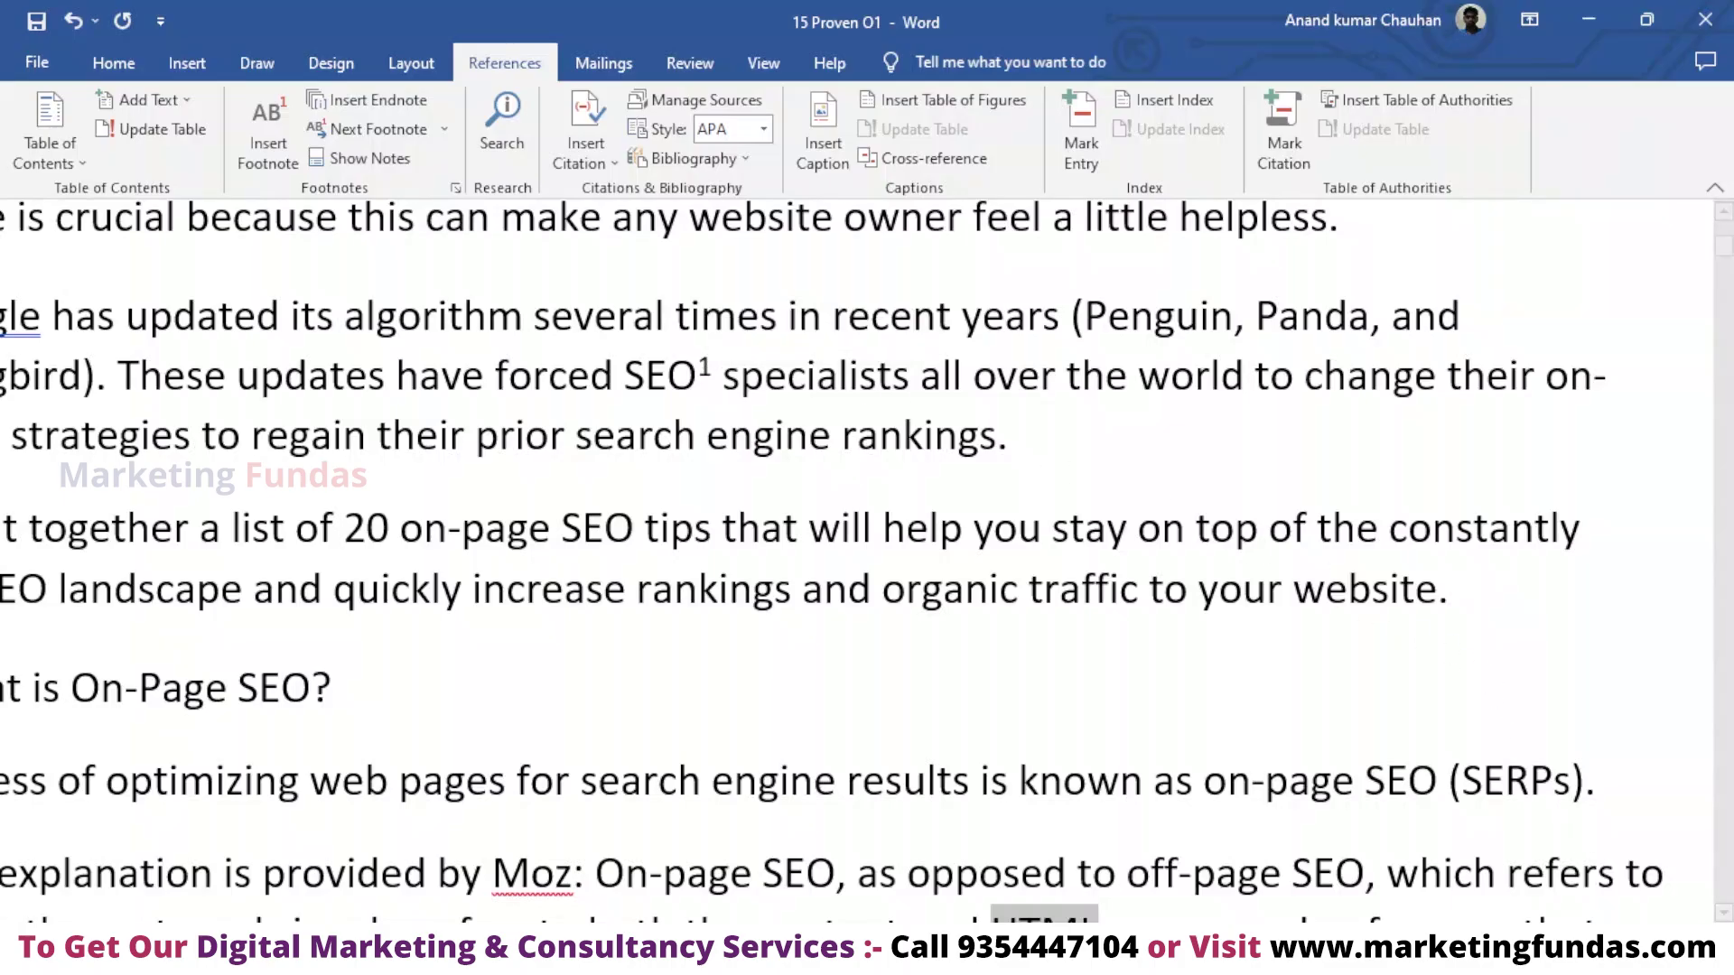
{"action": "scroll", "coordinate": [929, 672], "scroll_direction": "down", "scroll_amount": 3, "text": "ctrl"}
{"action": "scroll", "coordinate": [928, 673], "scroll_direction": "down", "scroll_amount": 3, "text": "ctrl"}
{"action": "scroll", "coordinate": [929, 673], "scroll_direction": "down", "scroll_amount": 3}
{"action": "scroll", "coordinate": [928, 673], "scroll_direction": "down", "scroll_amount": 5}
{"action": "scroll", "coordinate": [608, 650], "scroll_direction": "down", "scroll_amount": 2}
{"action": "scroll", "coordinate": [608, 650], "scroll_direction": "down", "scroll_amount": 2}
{"action": "scroll", "coordinate": [610, 684], "scroll_direction": "up", "scroll_amount": 8}
{"action": "scroll", "coordinate": [610, 683], "scroll_direction": "up", "scroll_amount": 6}
{"action": "scroll", "coordinate": [610, 684], "scroll_direction": "up", "scroll_amount": 2}
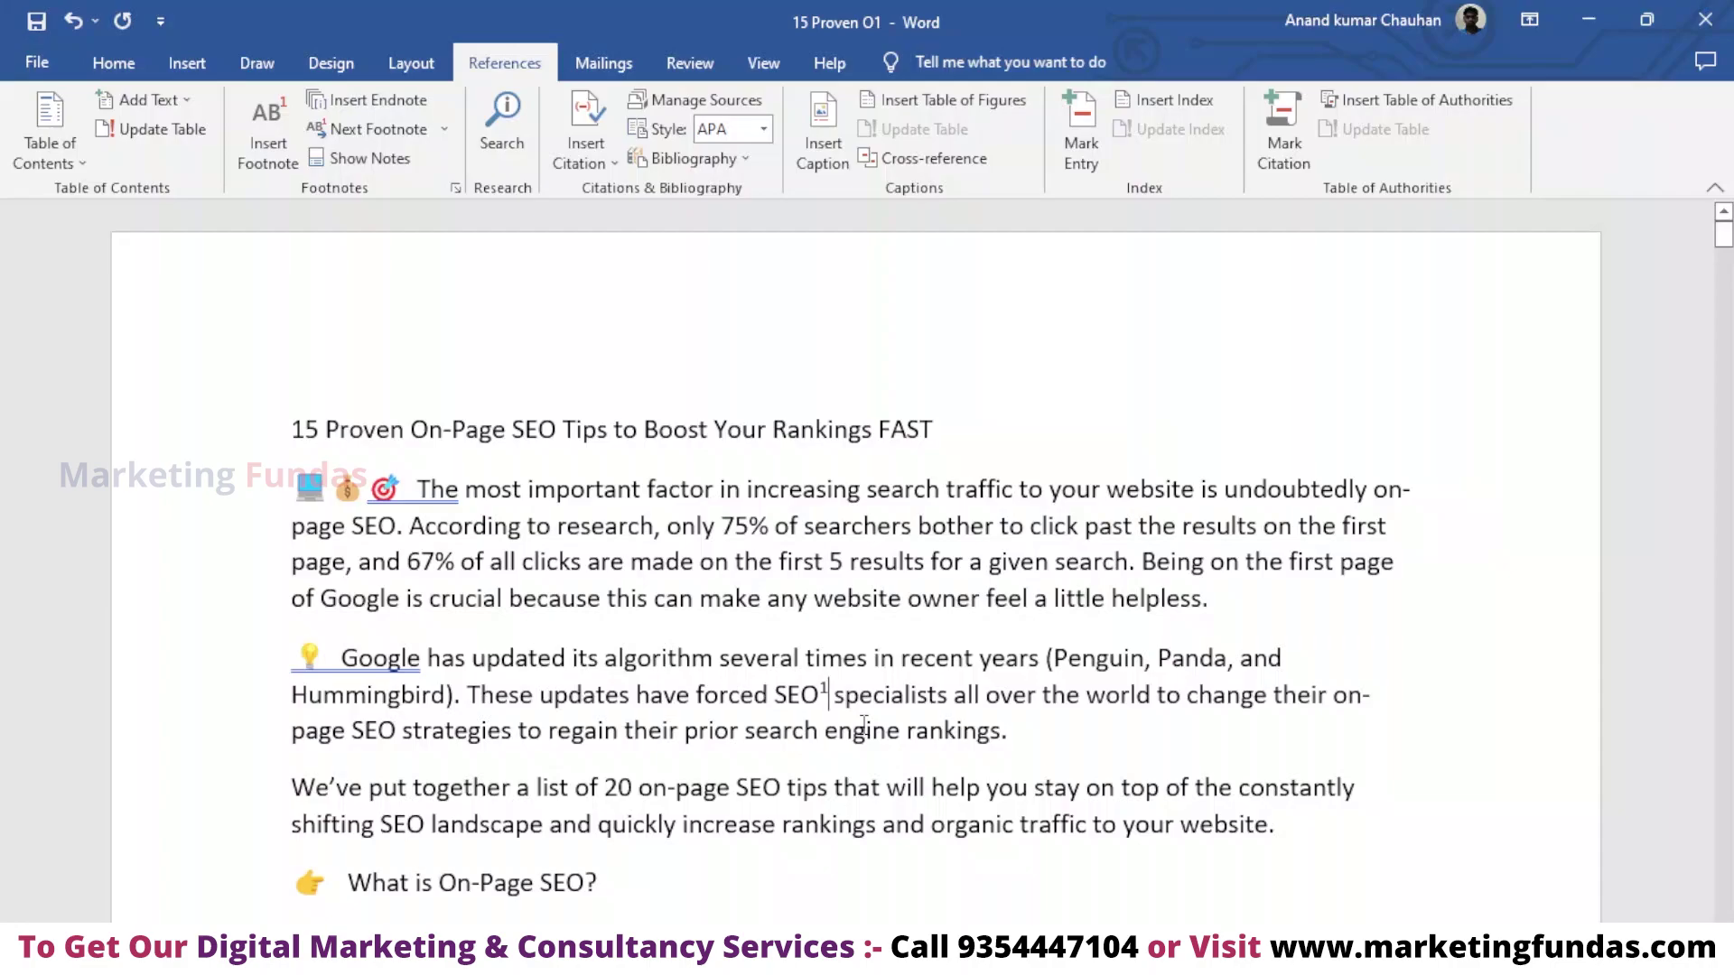
- Delete the footnote mark after SEO, undoing the mistaken deletions first
{"action": "key", "text": "Delete"}
{"action": "key", "text": "Delete"}
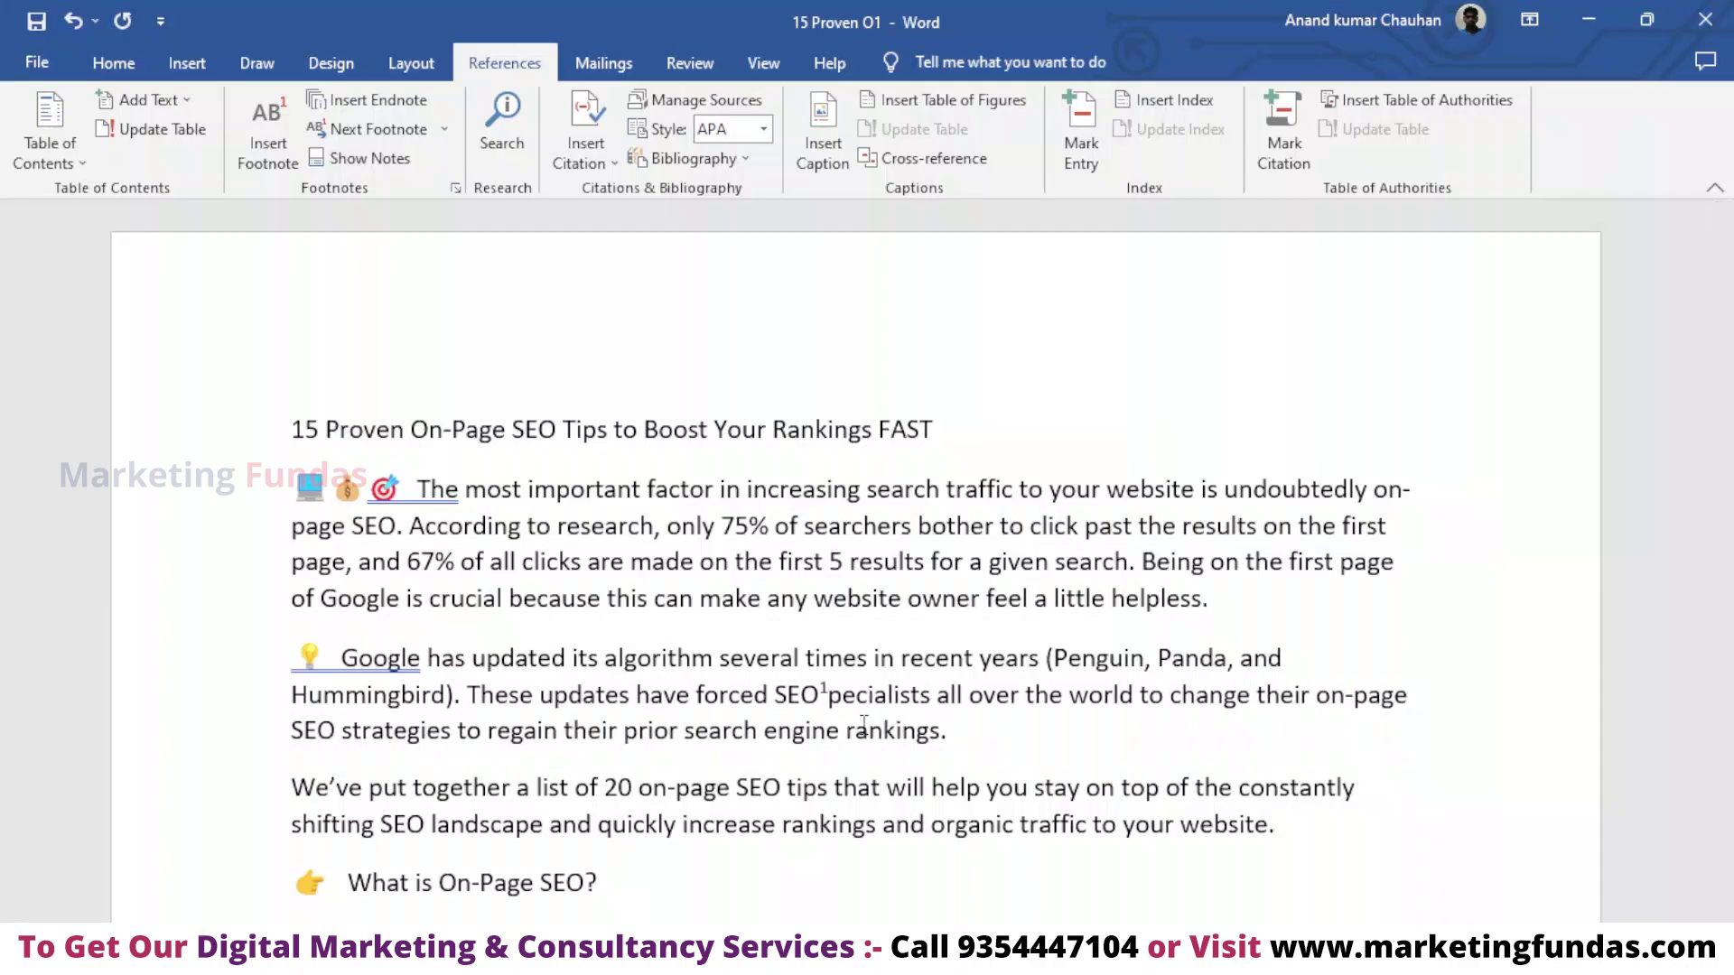
{"action": "key", "text": "ctrl+z"}
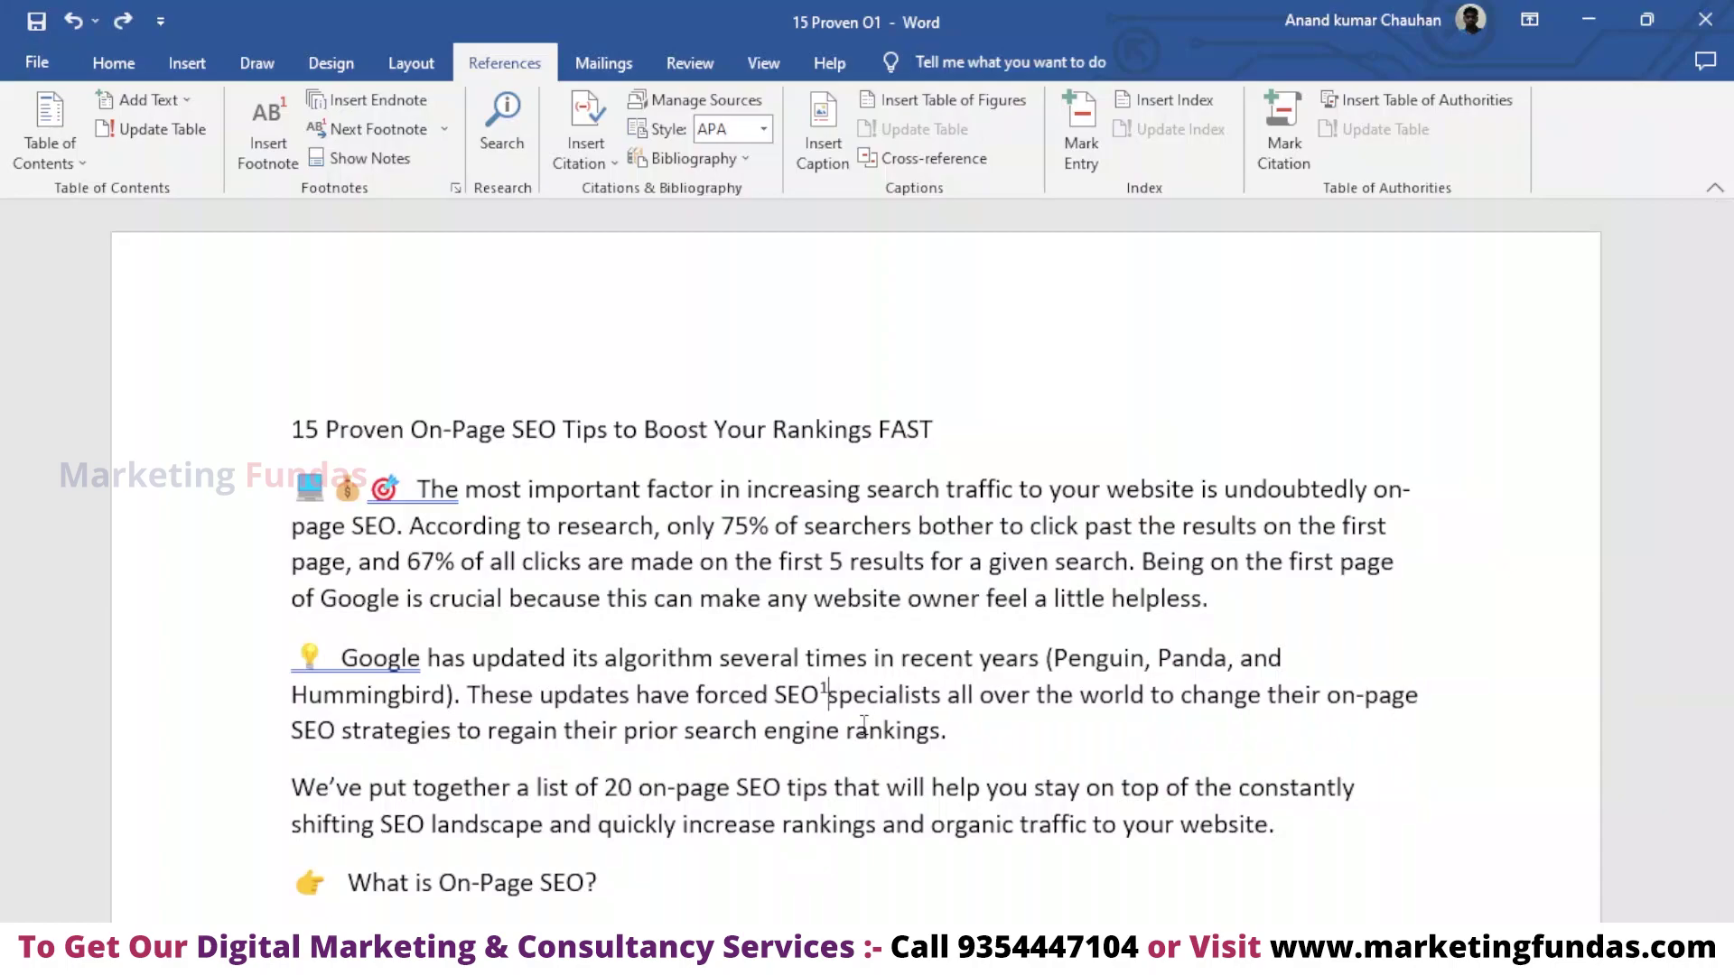
{"action": "key", "text": "BackSpace"}
{"action": "key", "text": "BackSpace"}
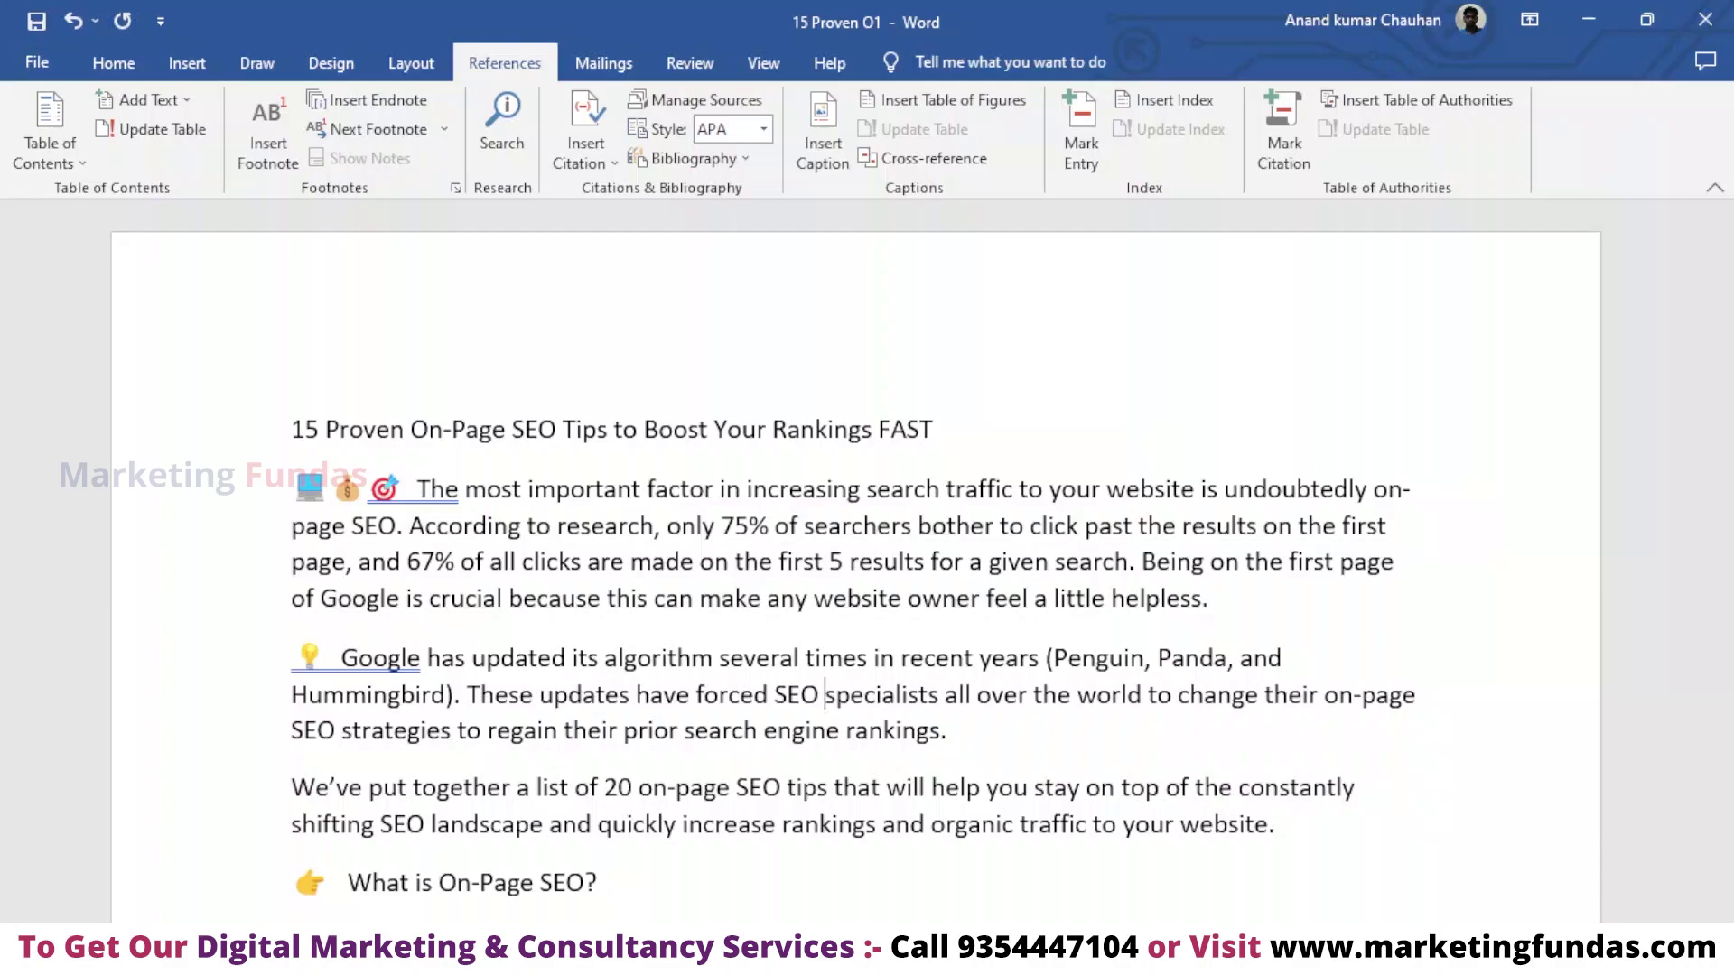
{"action": "key", "text": "ctrl+z"}
{"action": "key", "text": "ctrl+z"}
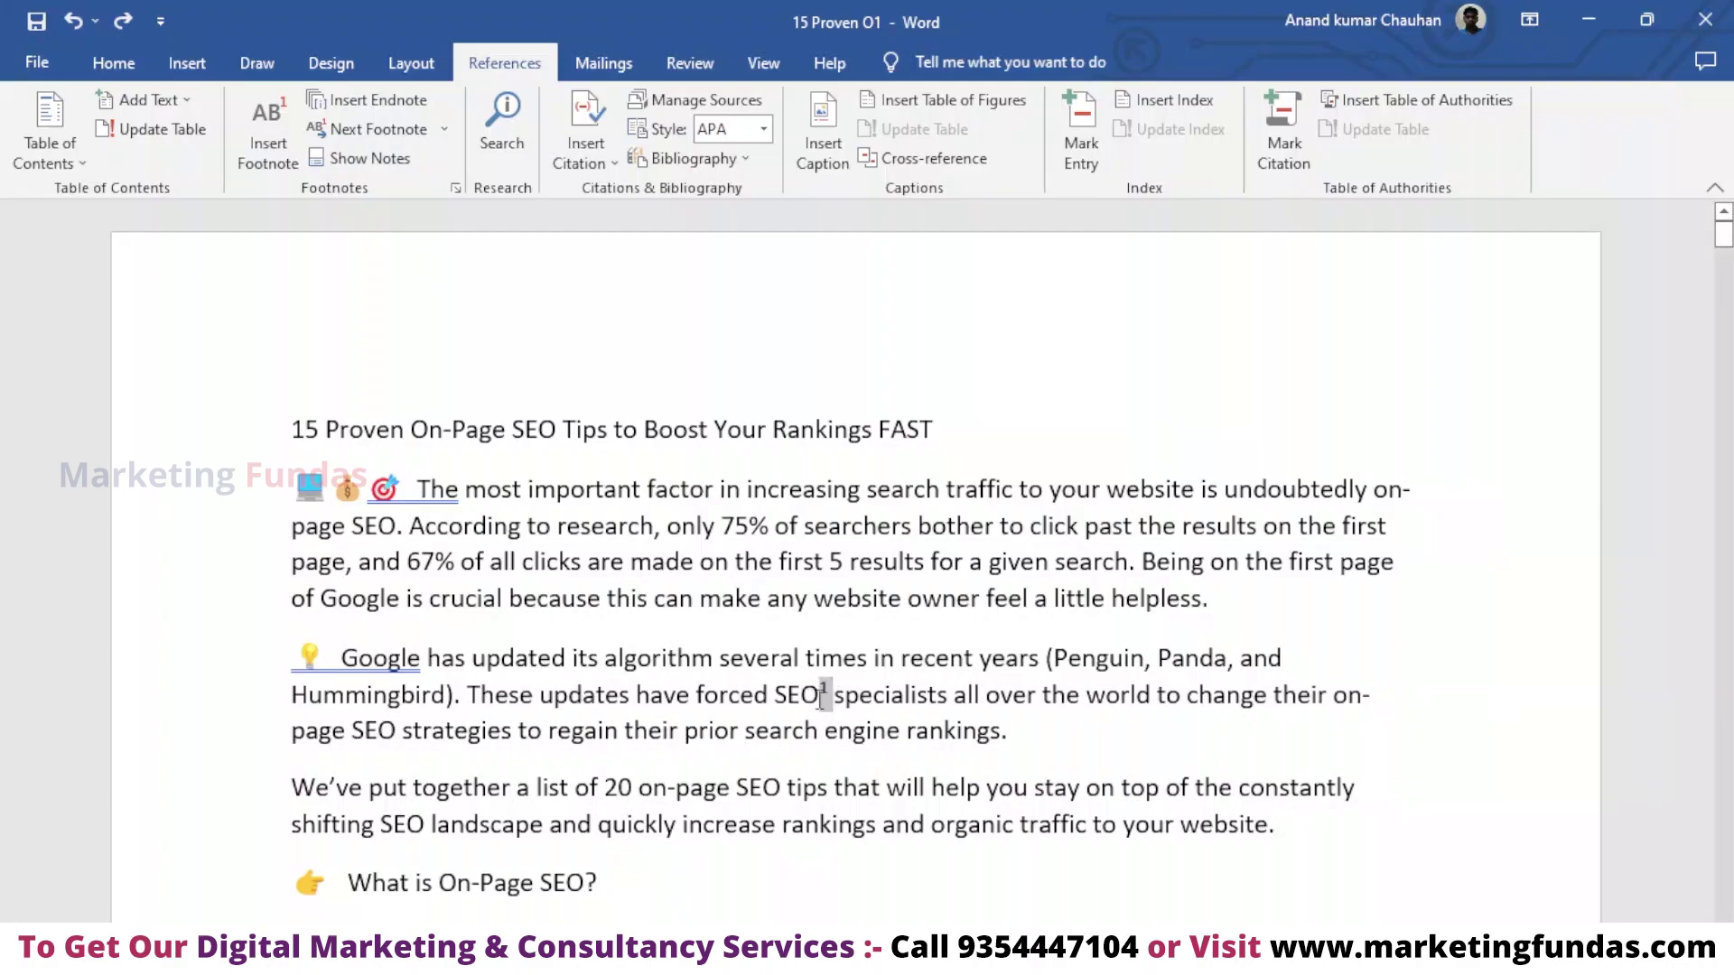
{"action": "left_click_drag", "start_coordinate": [807, 698], "coordinate": [821, 698]}
{"action": "key", "text": "Delete"}
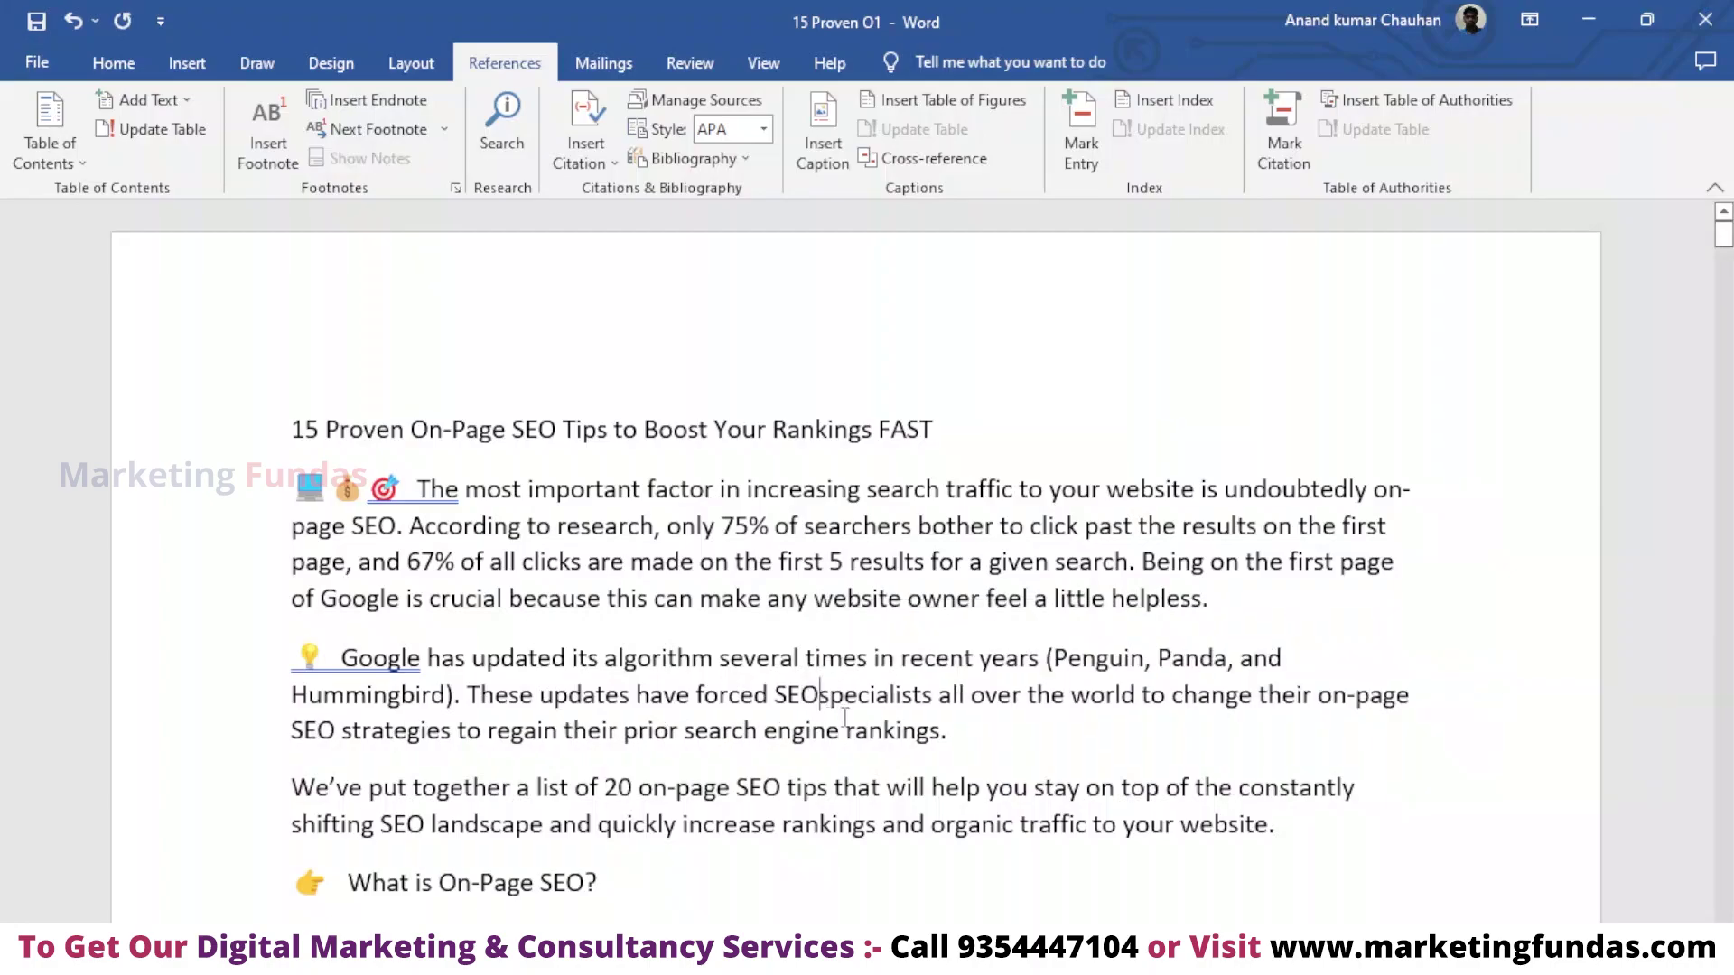
- Scroll through the article to confirm the footnote is gone, ending at the title
{"action": "scroll", "coordinate": [793, 822], "scroll_direction": "down", "scroll_amount": 5}
{"action": "scroll", "coordinate": [793, 822], "scroll_direction": "down", "scroll_amount": 6}
{"action": "scroll", "coordinate": [793, 822], "scroll_direction": "up", "scroll_amount": 3}
{"action": "scroll", "coordinate": [632, 804], "scroll_direction": "down", "scroll_amount": 5}
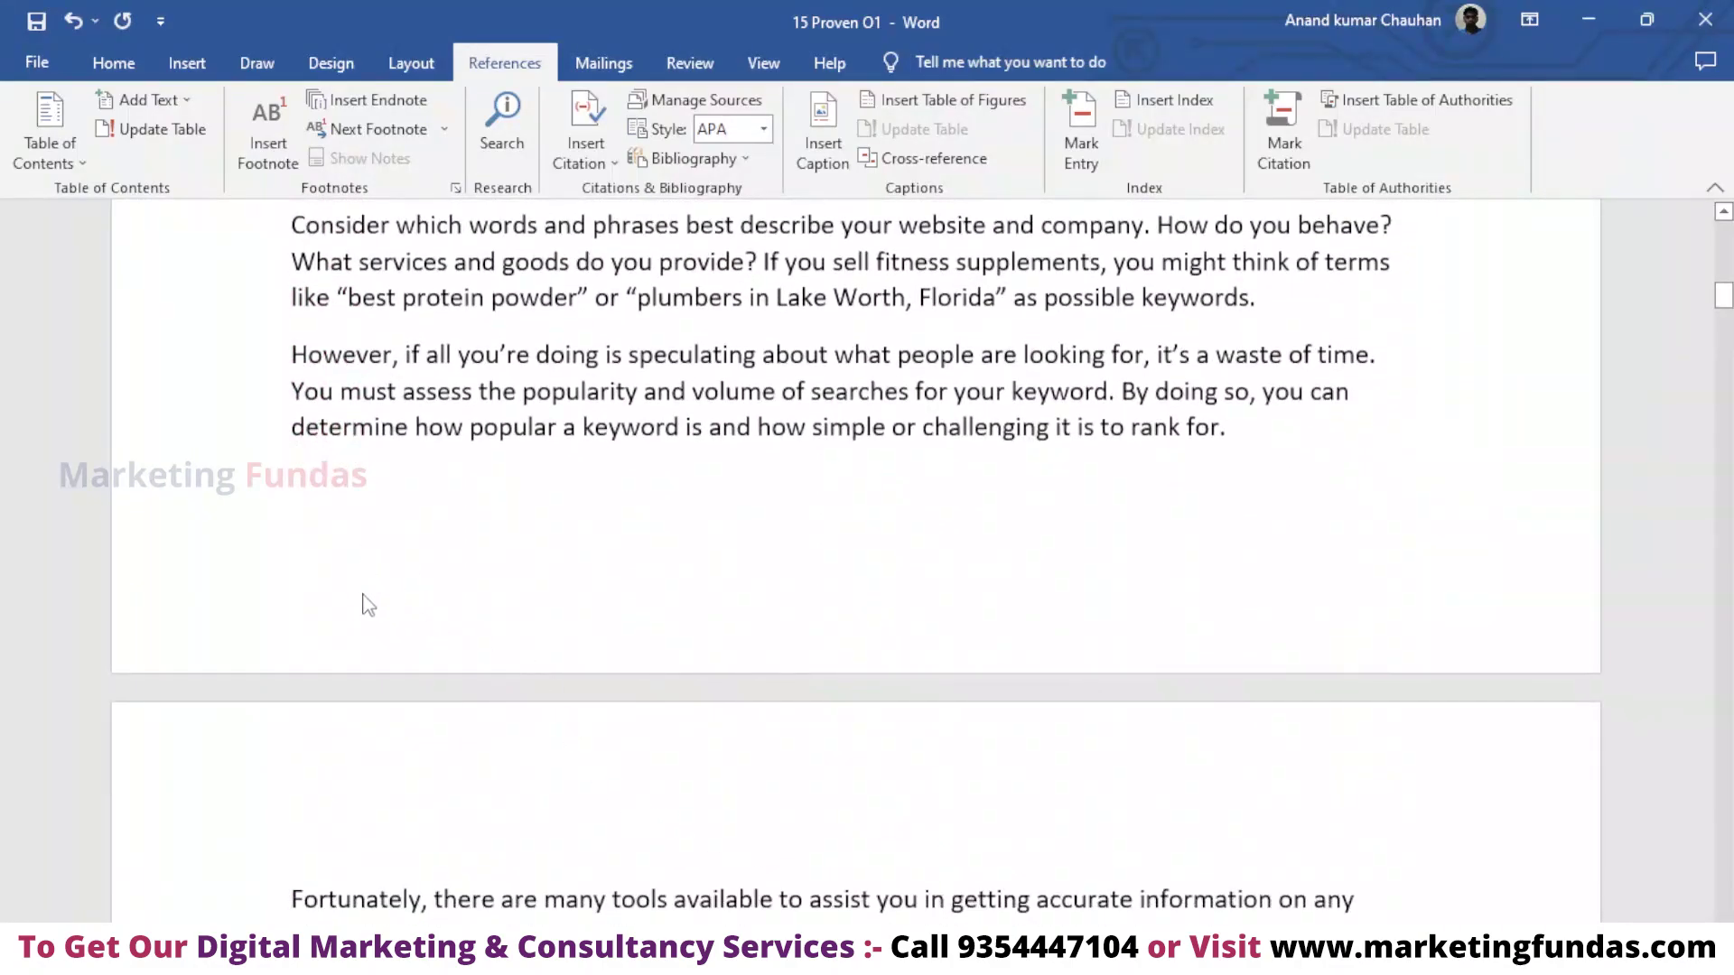
{"action": "scroll", "coordinate": [837, 482], "scroll_direction": "up", "scroll_amount": 4}
{"action": "scroll", "coordinate": [875, 488], "scroll_direction": "up", "scroll_amount": 5}
{"action": "scroll", "coordinate": [875, 488], "scroll_direction": "up", "scroll_amount": 3}
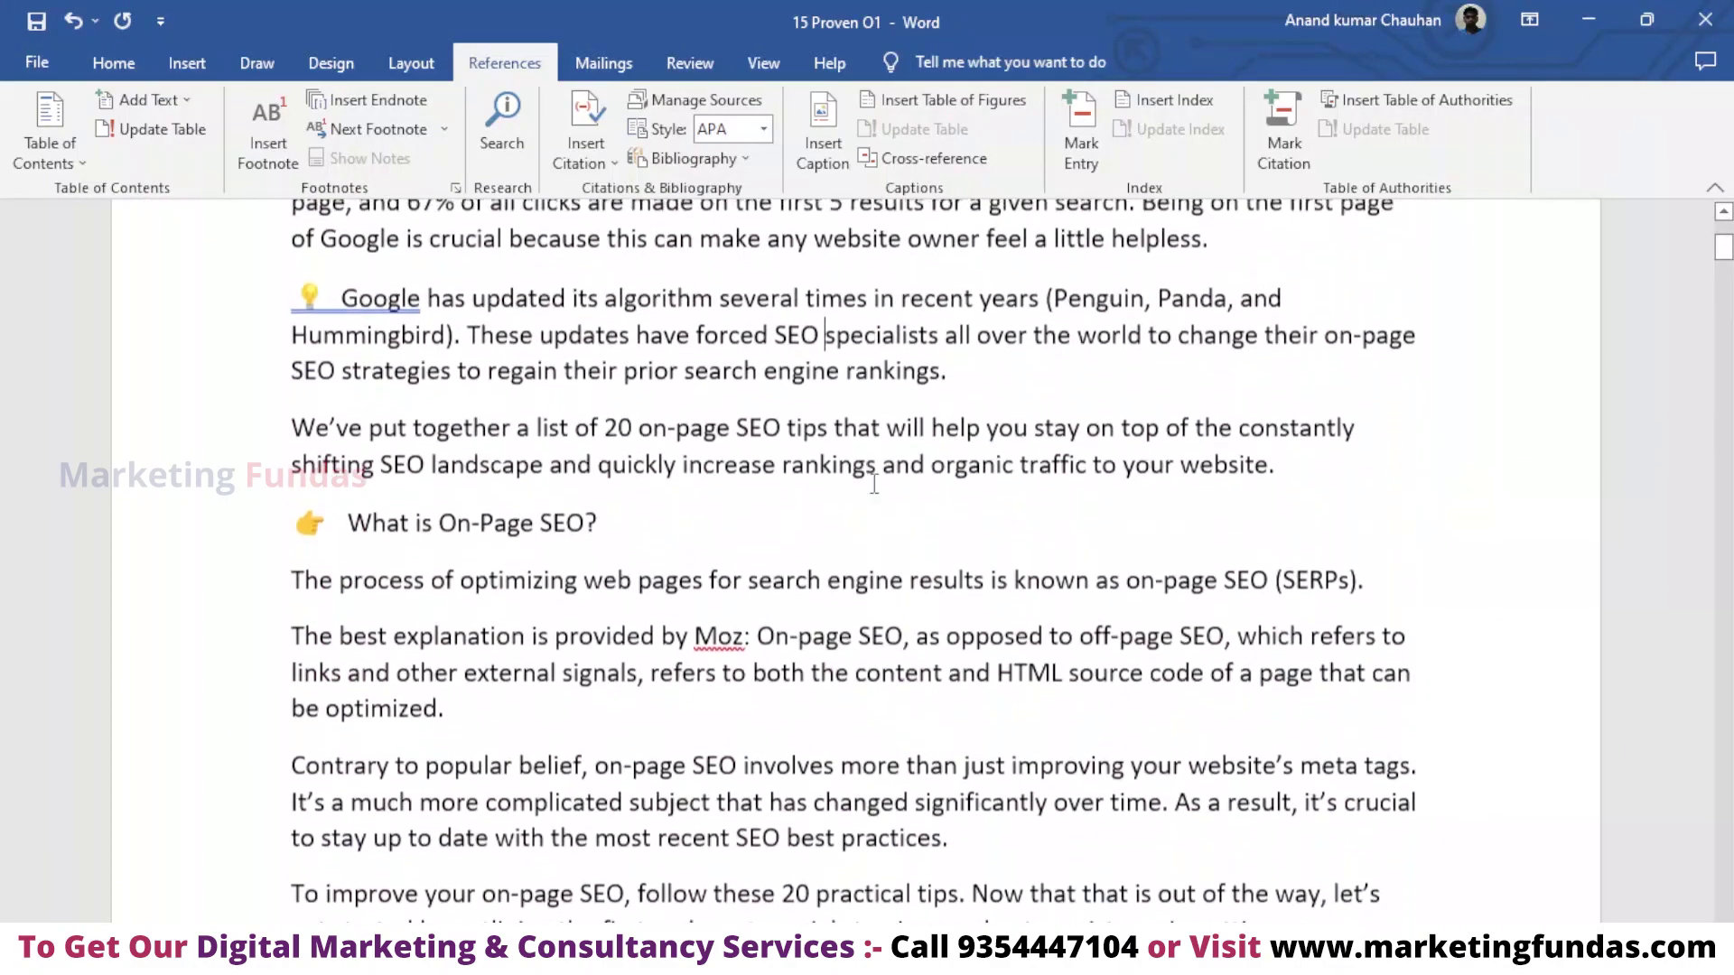
{"action": "scroll", "coordinate": [874, 483], "scroll_direction": "up", "scroll_amount": 5}
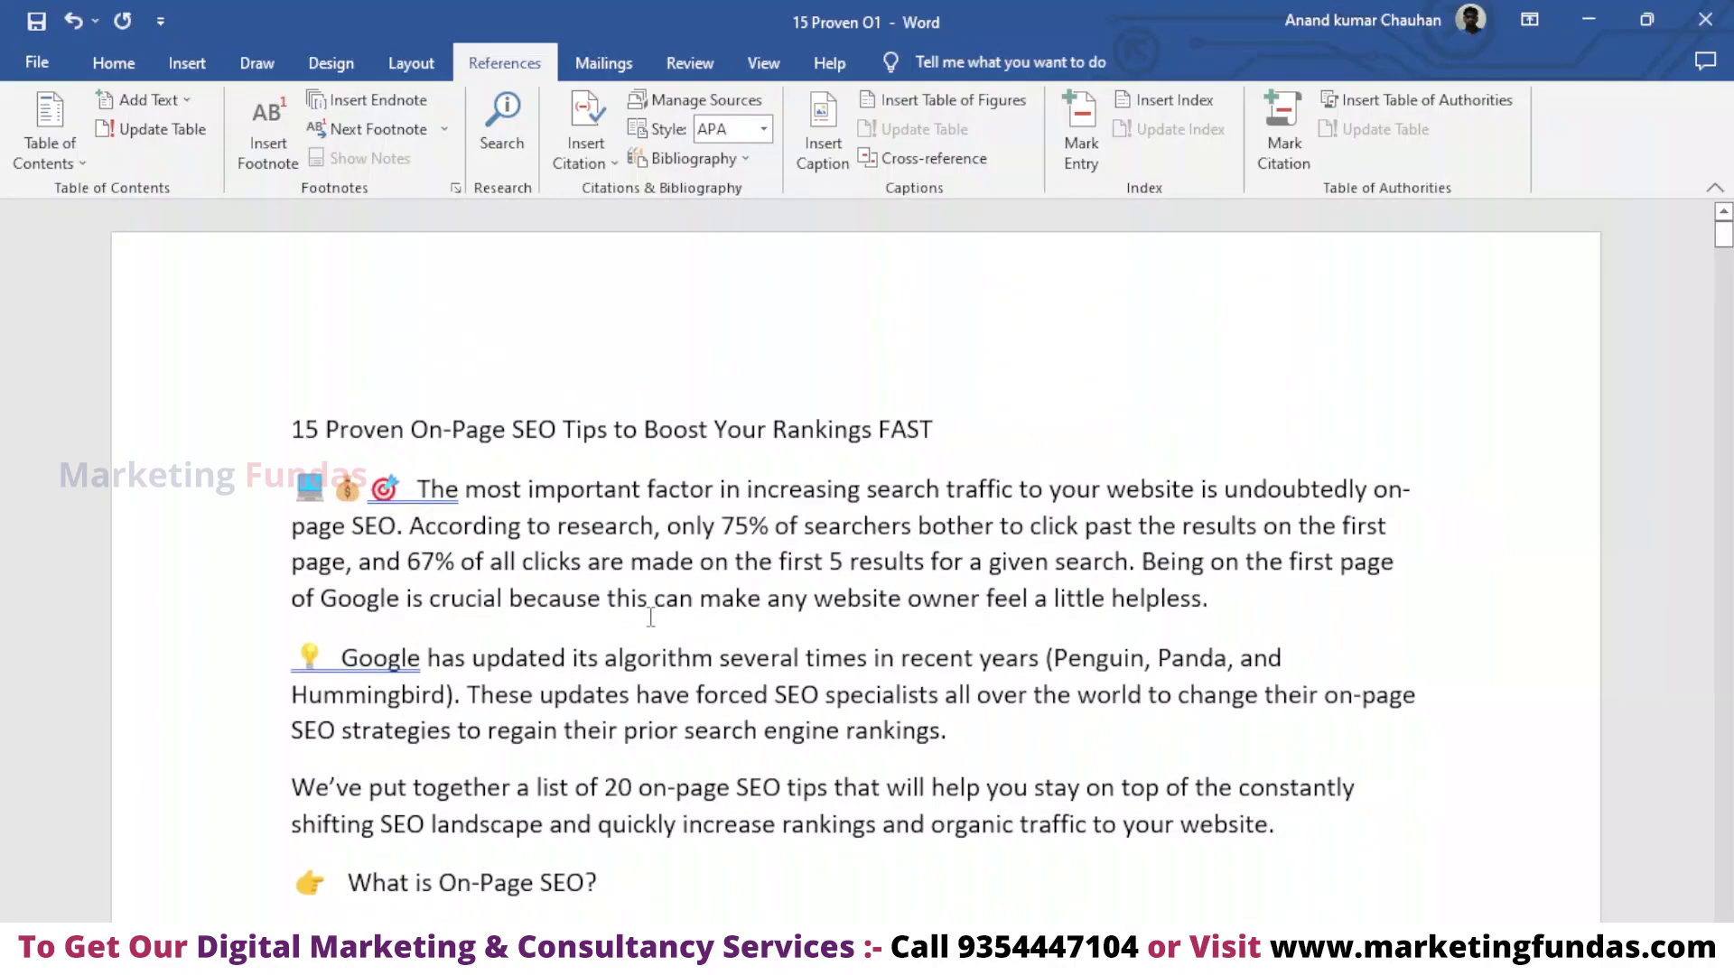
{"action": "scroll", "coordinate": [650, 602], "scroll_direction": "down", "scroll_amount": 5}
{"action": "scroll", "coordinate": [614, 618], "scroll_direction": "down", "scroll_amount": 5}
{"action": "scroll", "coordinate": [389, 668], "scroll_direction": "down", "scroll_amount": 5}
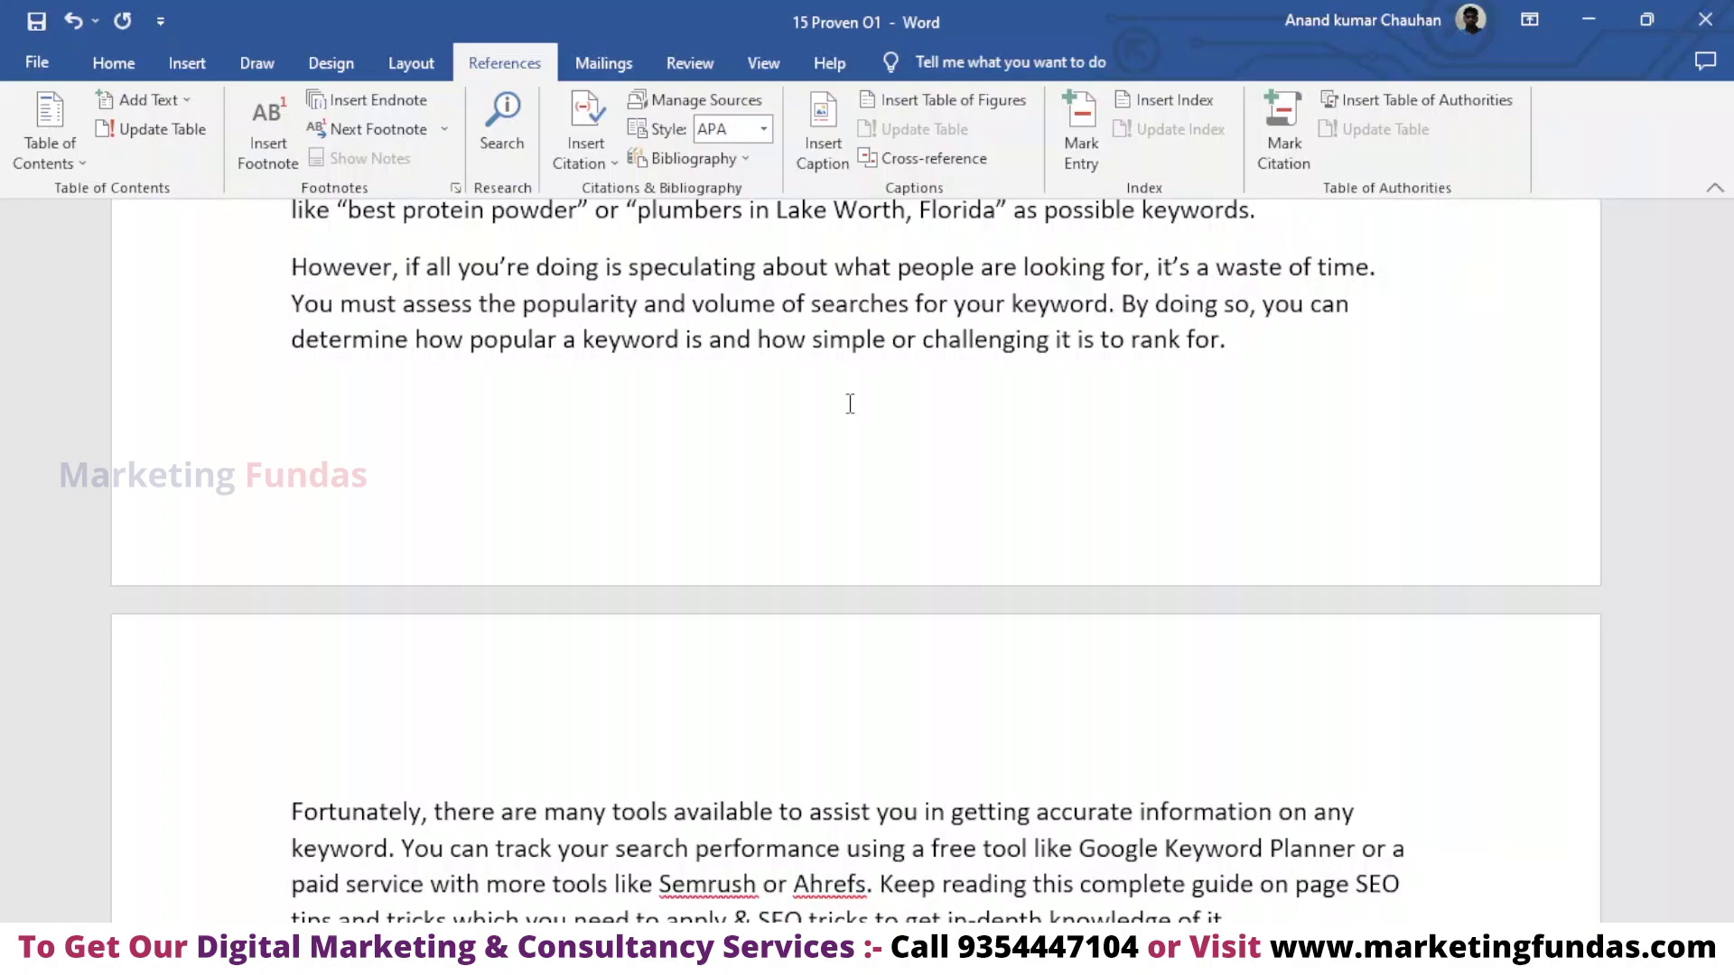
{"action": "scroll", "coordinate": [844, 403], "scroll_direction": "up", "scroll_amount": 8}
{"action": "scroll", "coordinate": [813, 592], "scroll_direction": "down", "scroll_amount": 2}
{"action": "scroll", "coordinate": [815, 593], "scroll_direction": "up", "scroll_amount": 7}
{"action": "scroll", "coordinate": [814, 593], "scroll_direction": "up", "scroll_amount": 5}
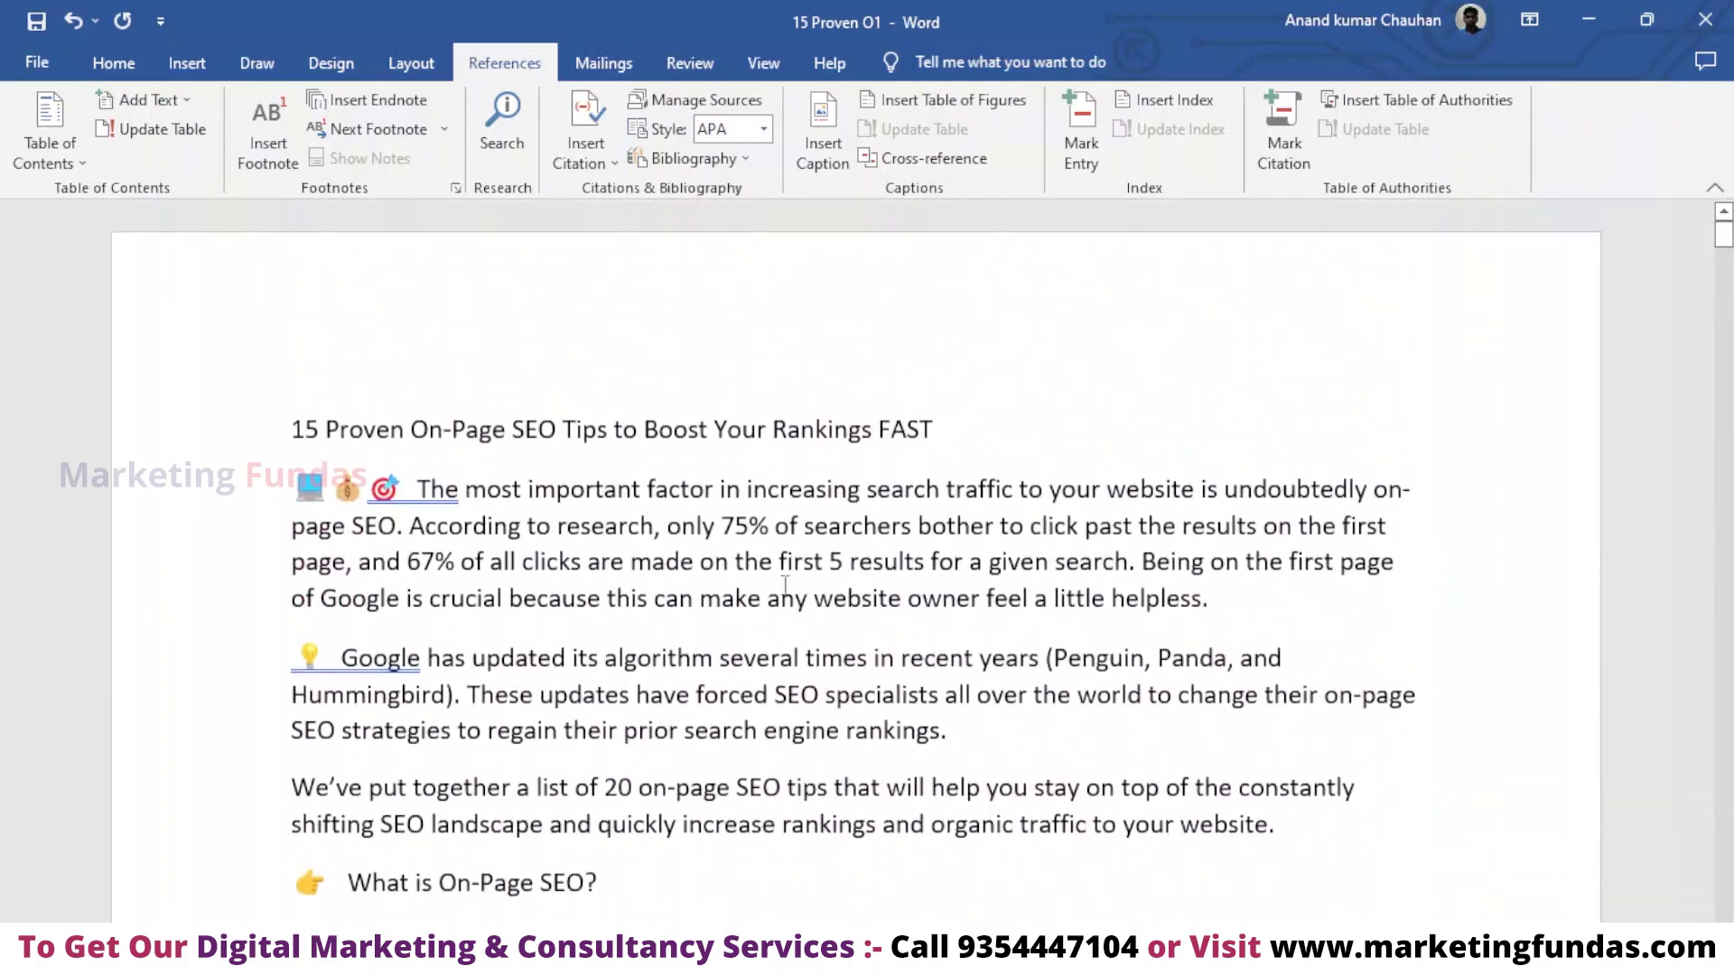
- Select SEO in the title and add an endnote reading 'Search engine Optimisation'
{"action": "left_click_drag", "start_coordinate": [513, 427], "coordinate": [558, 423]}
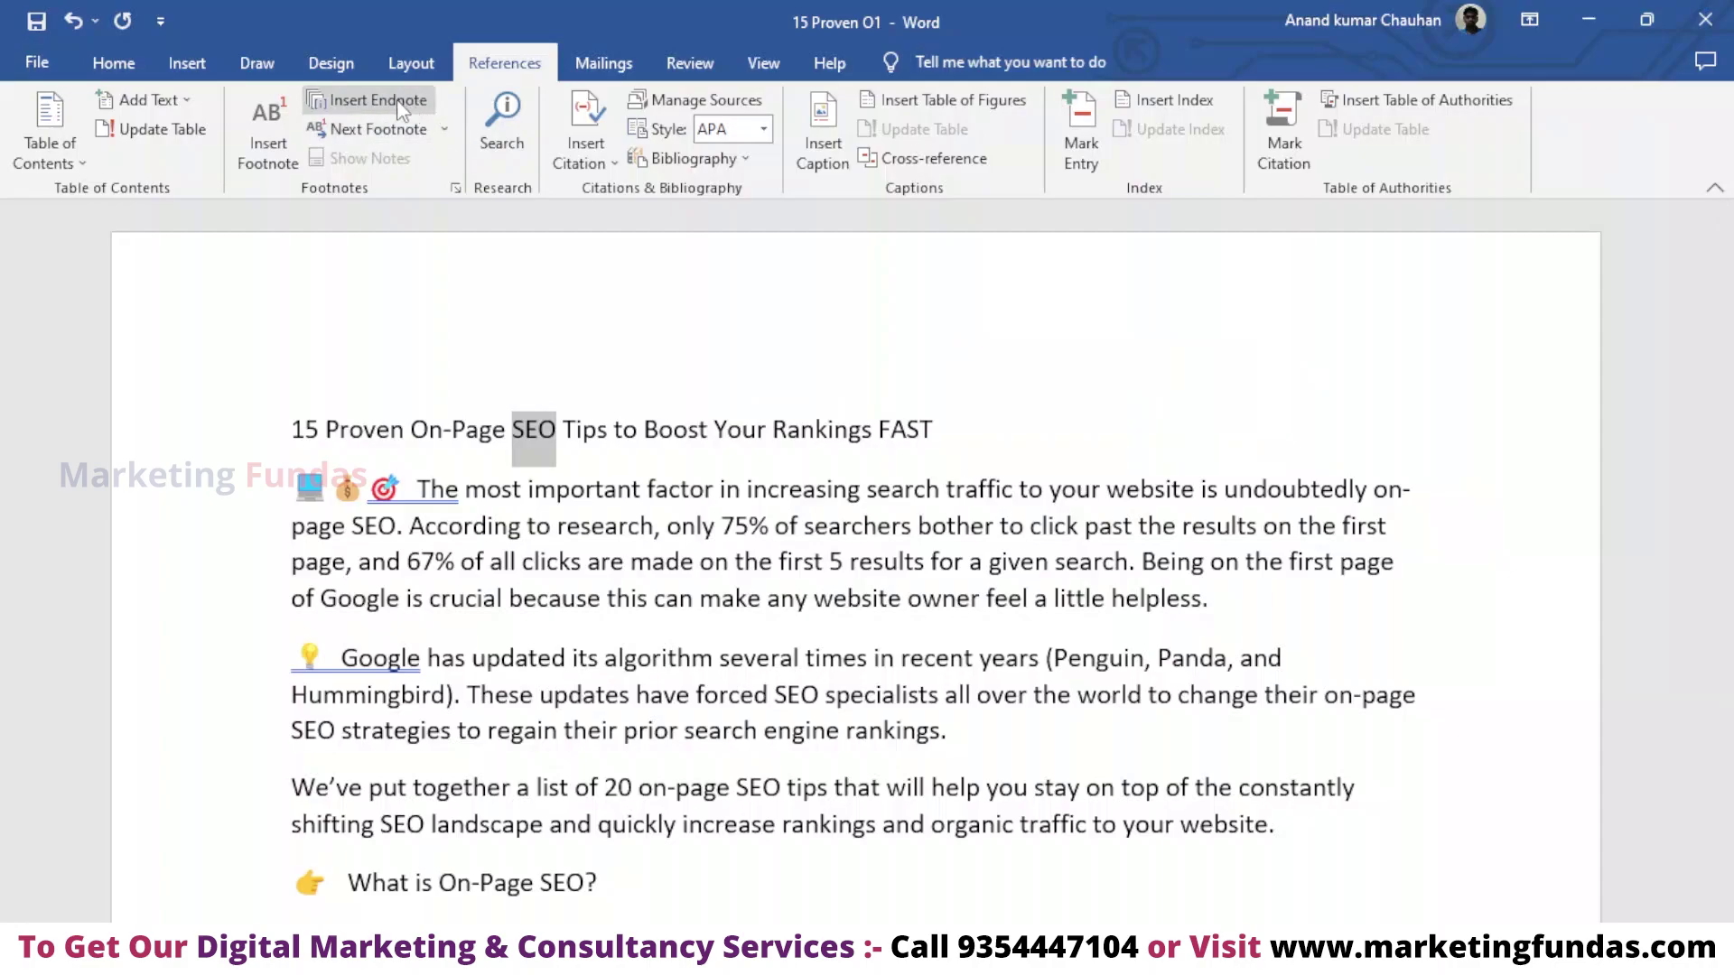
{"action": "left_click", "coordinate": [345, 102]}
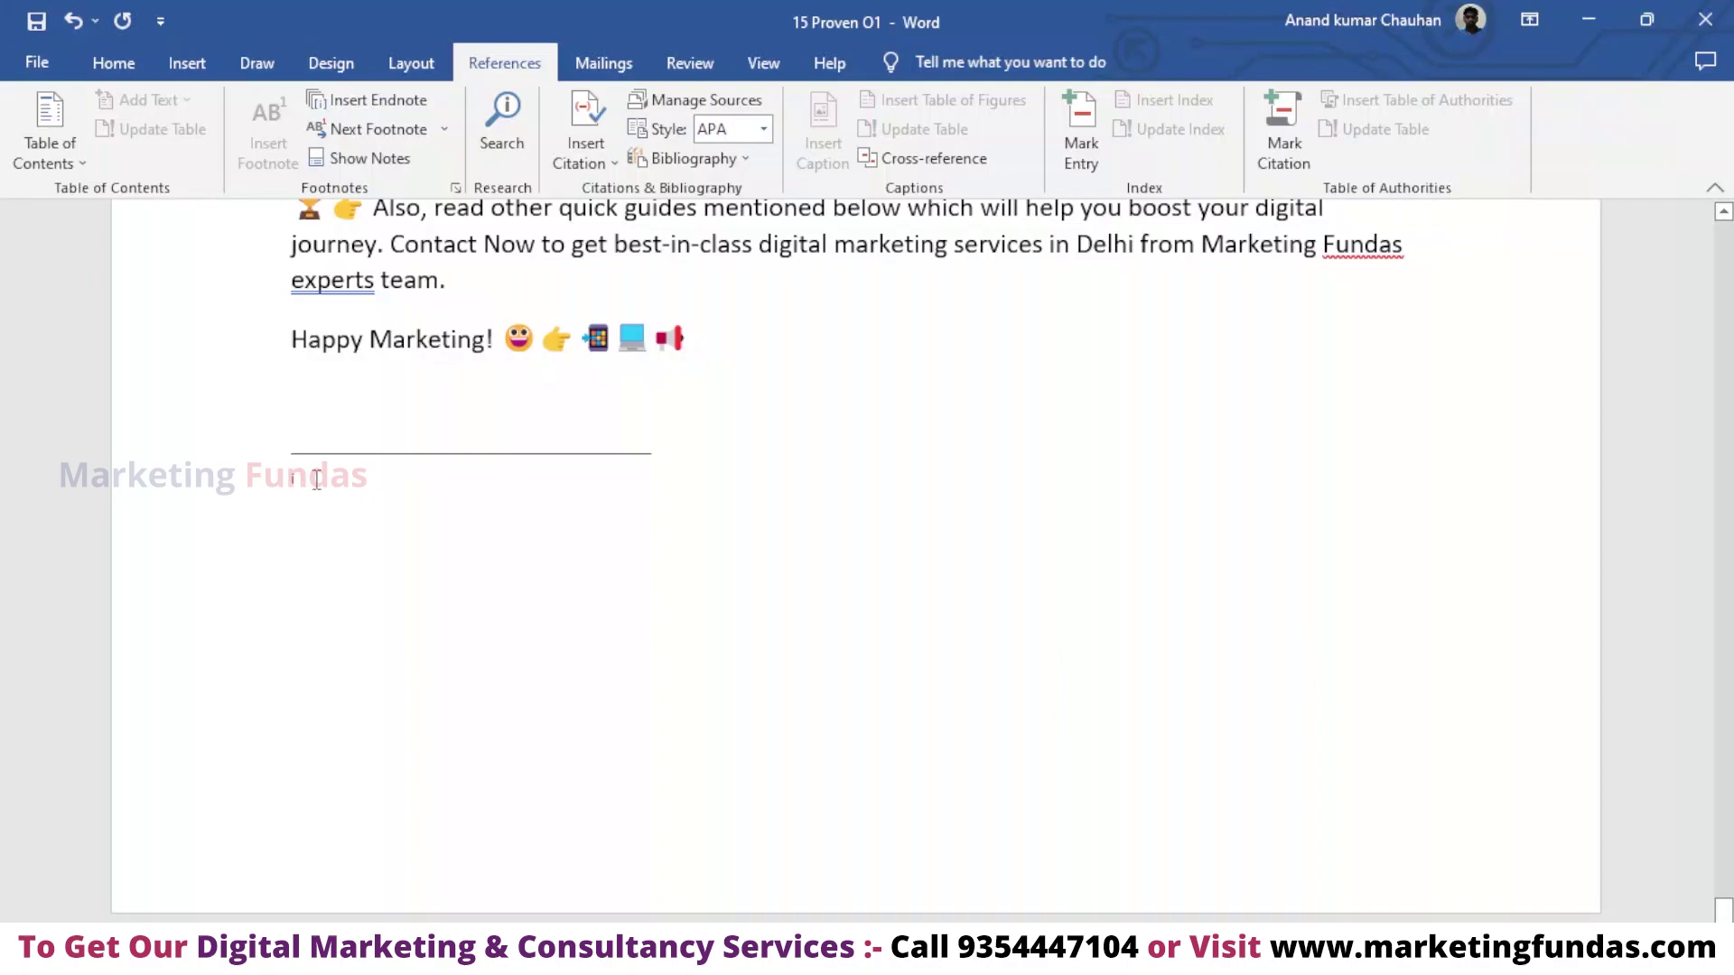
{"action": "type", "text": "Searc"}
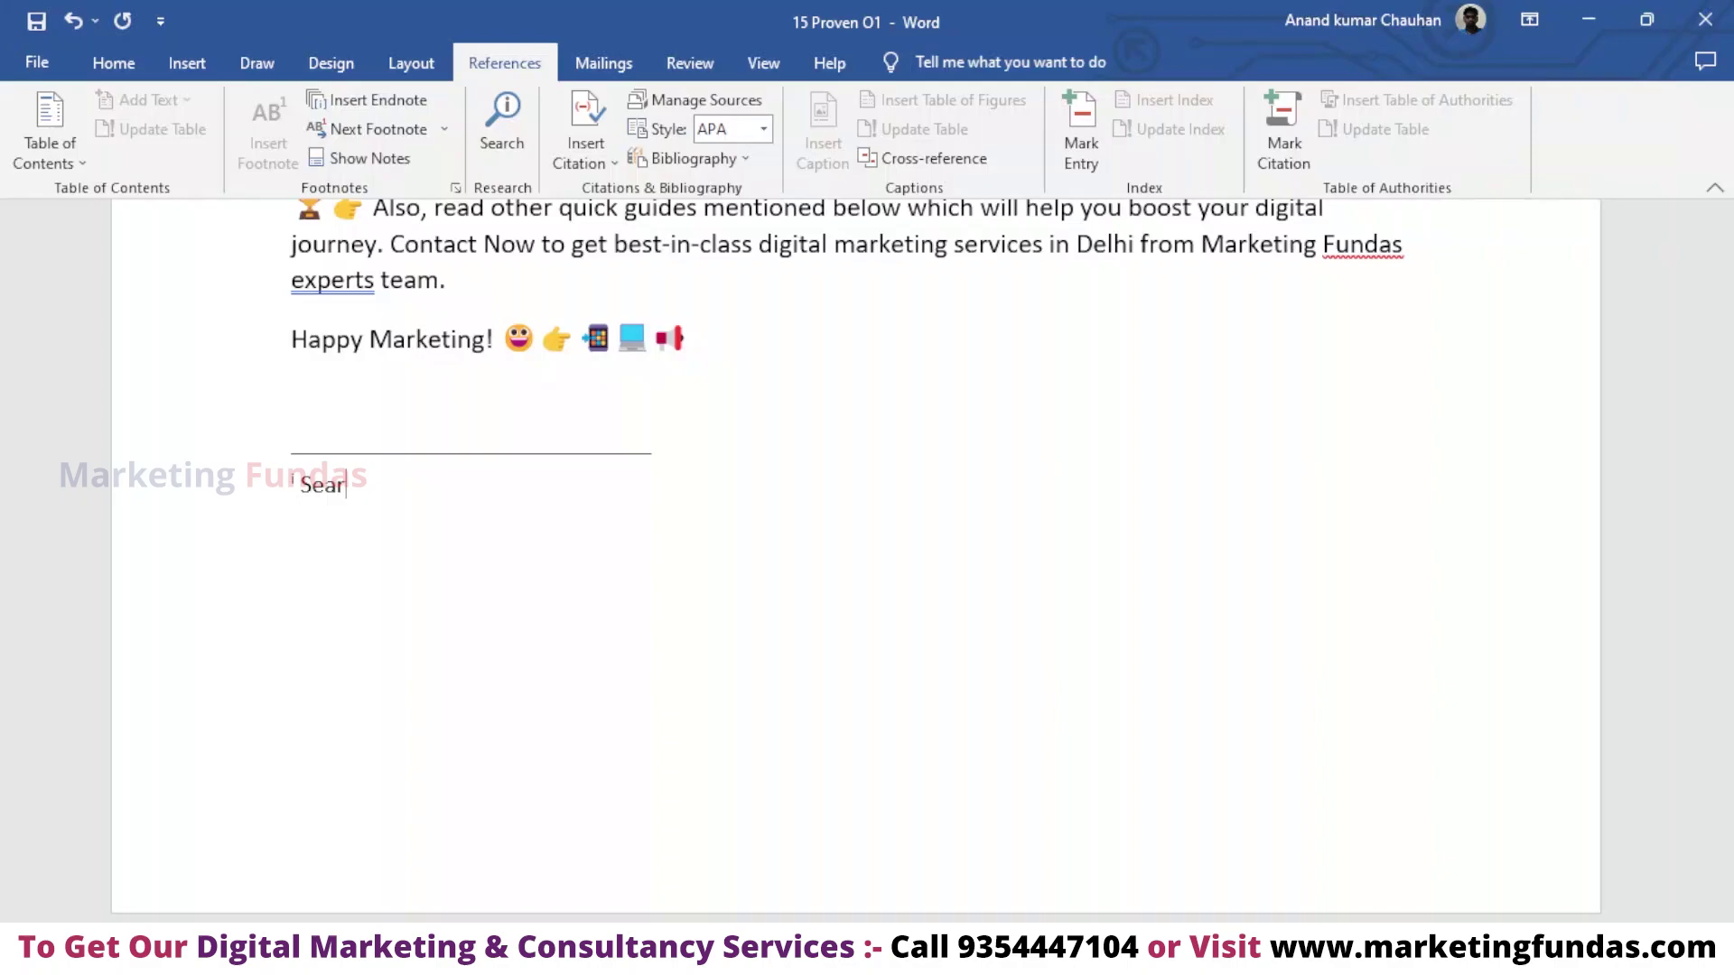
{"action": "type", "text": "h engine Optimi"}
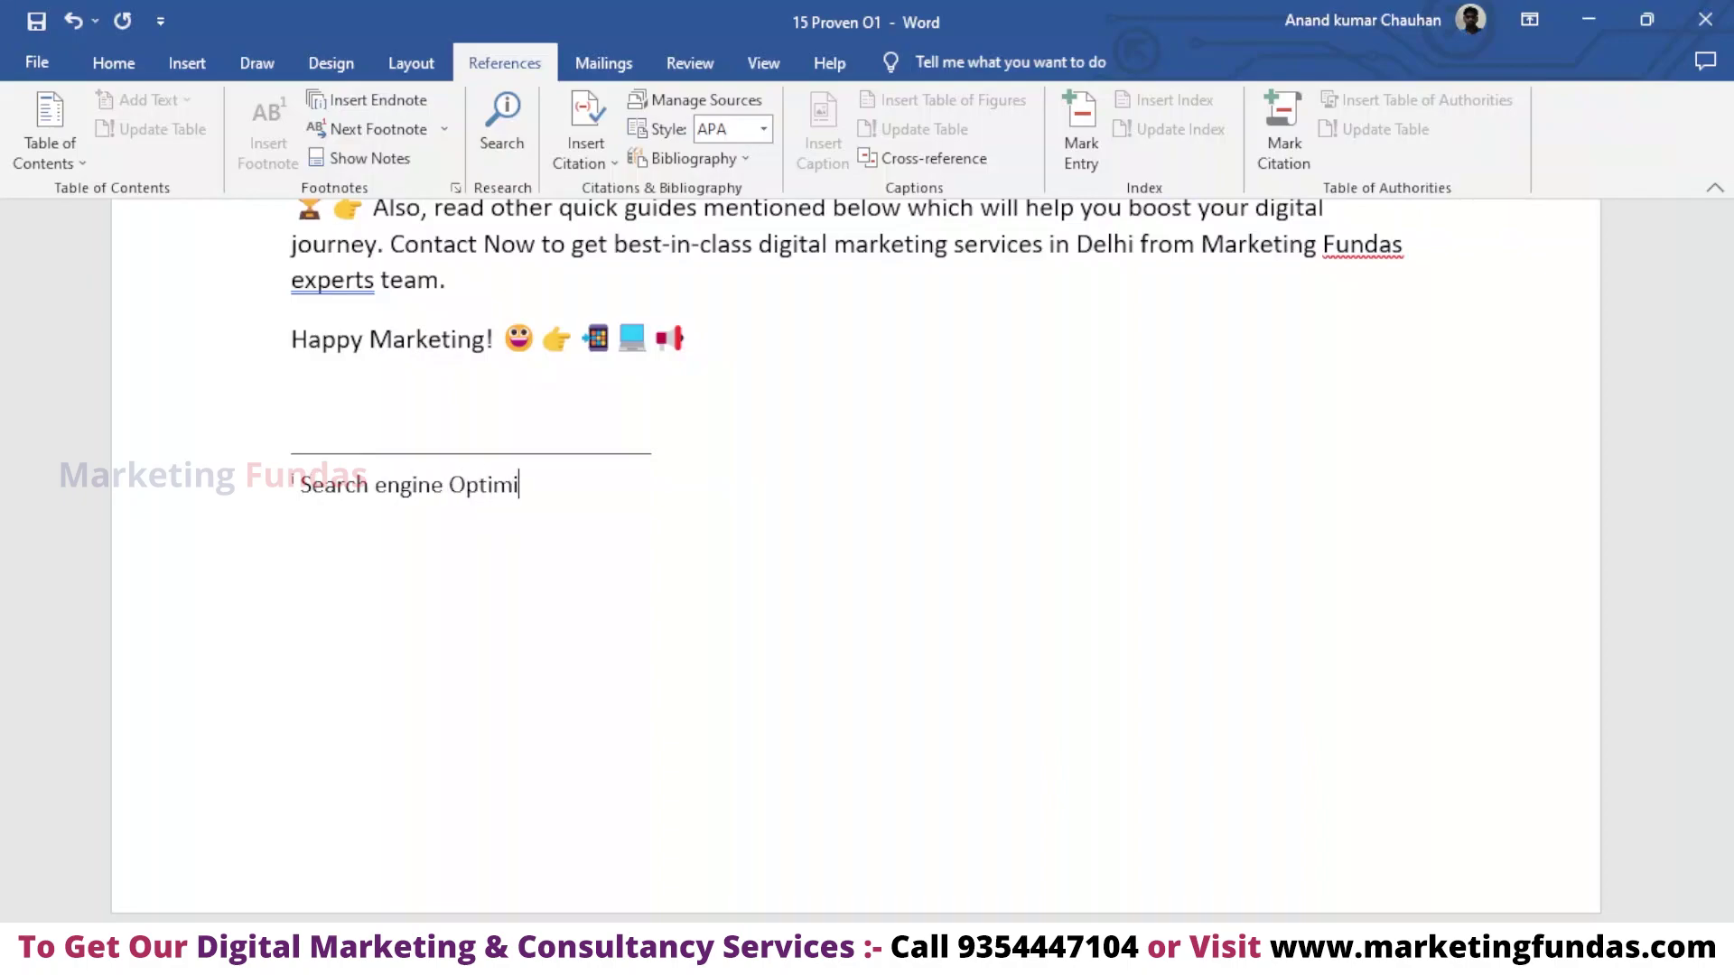
{"action": "type", "text": "sation"}
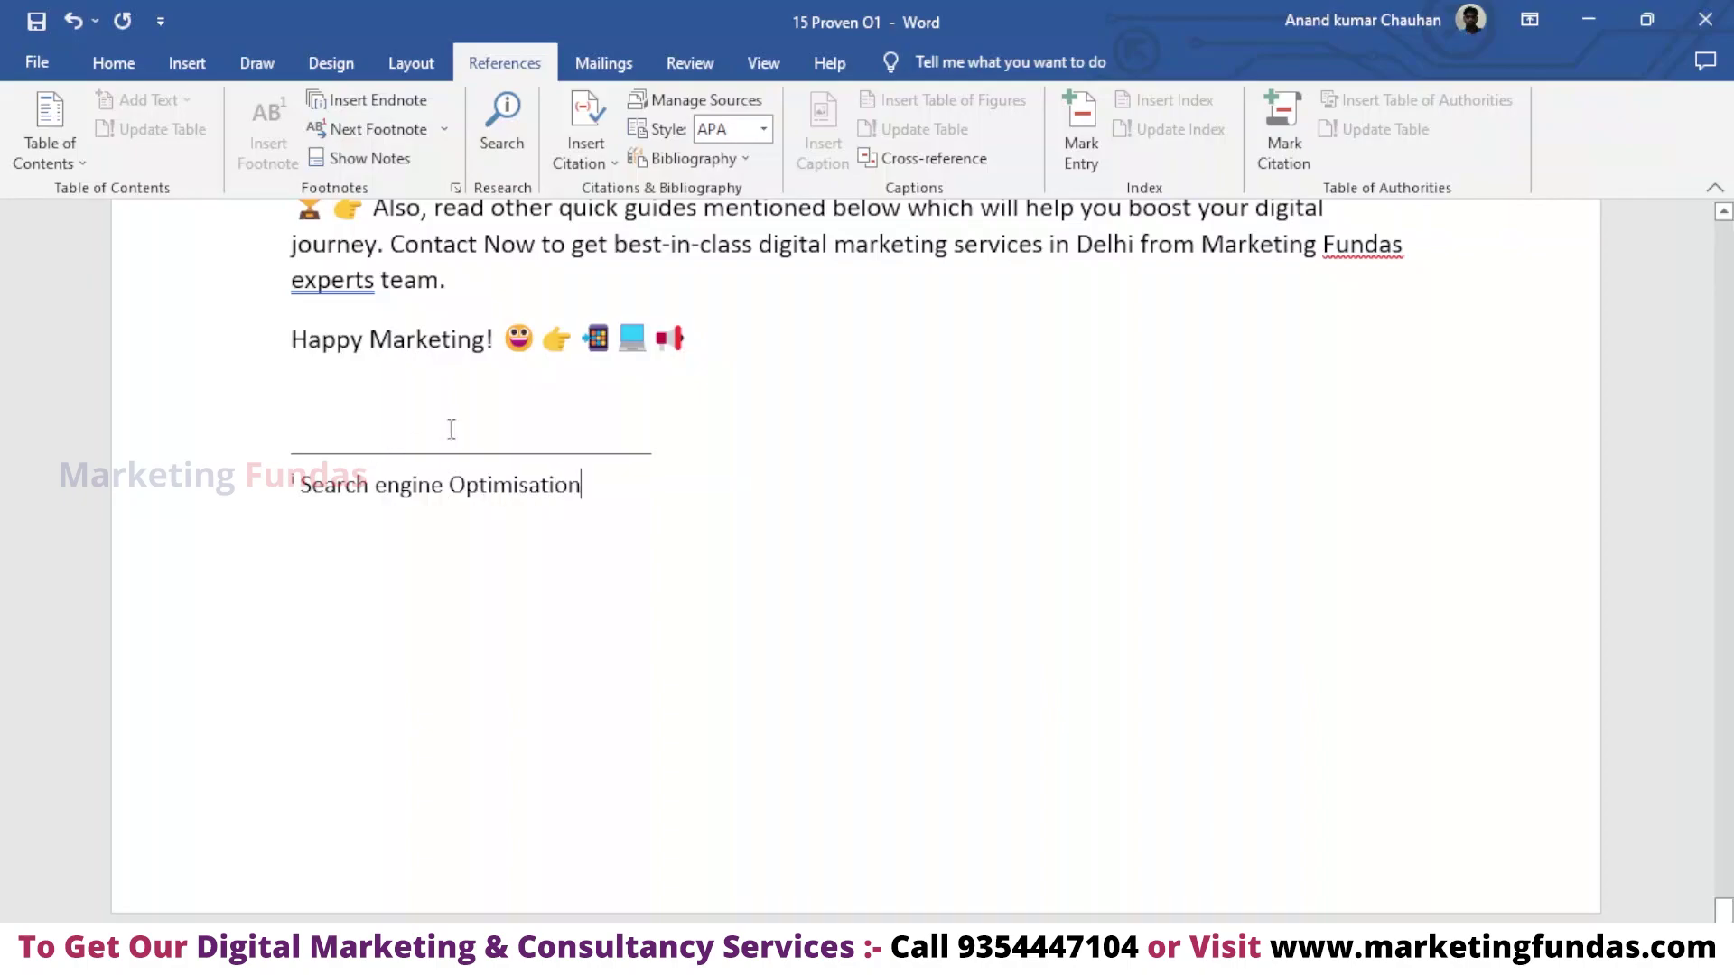
- Return to the body, select the title's endnote reference mark, and go back to the top
{"action": "left_click", "coordinate": [725, 408]}
{"action": "scroll", "coordinate": [428, 494], "scroll_direction": "up", "scroll_amount": 3}
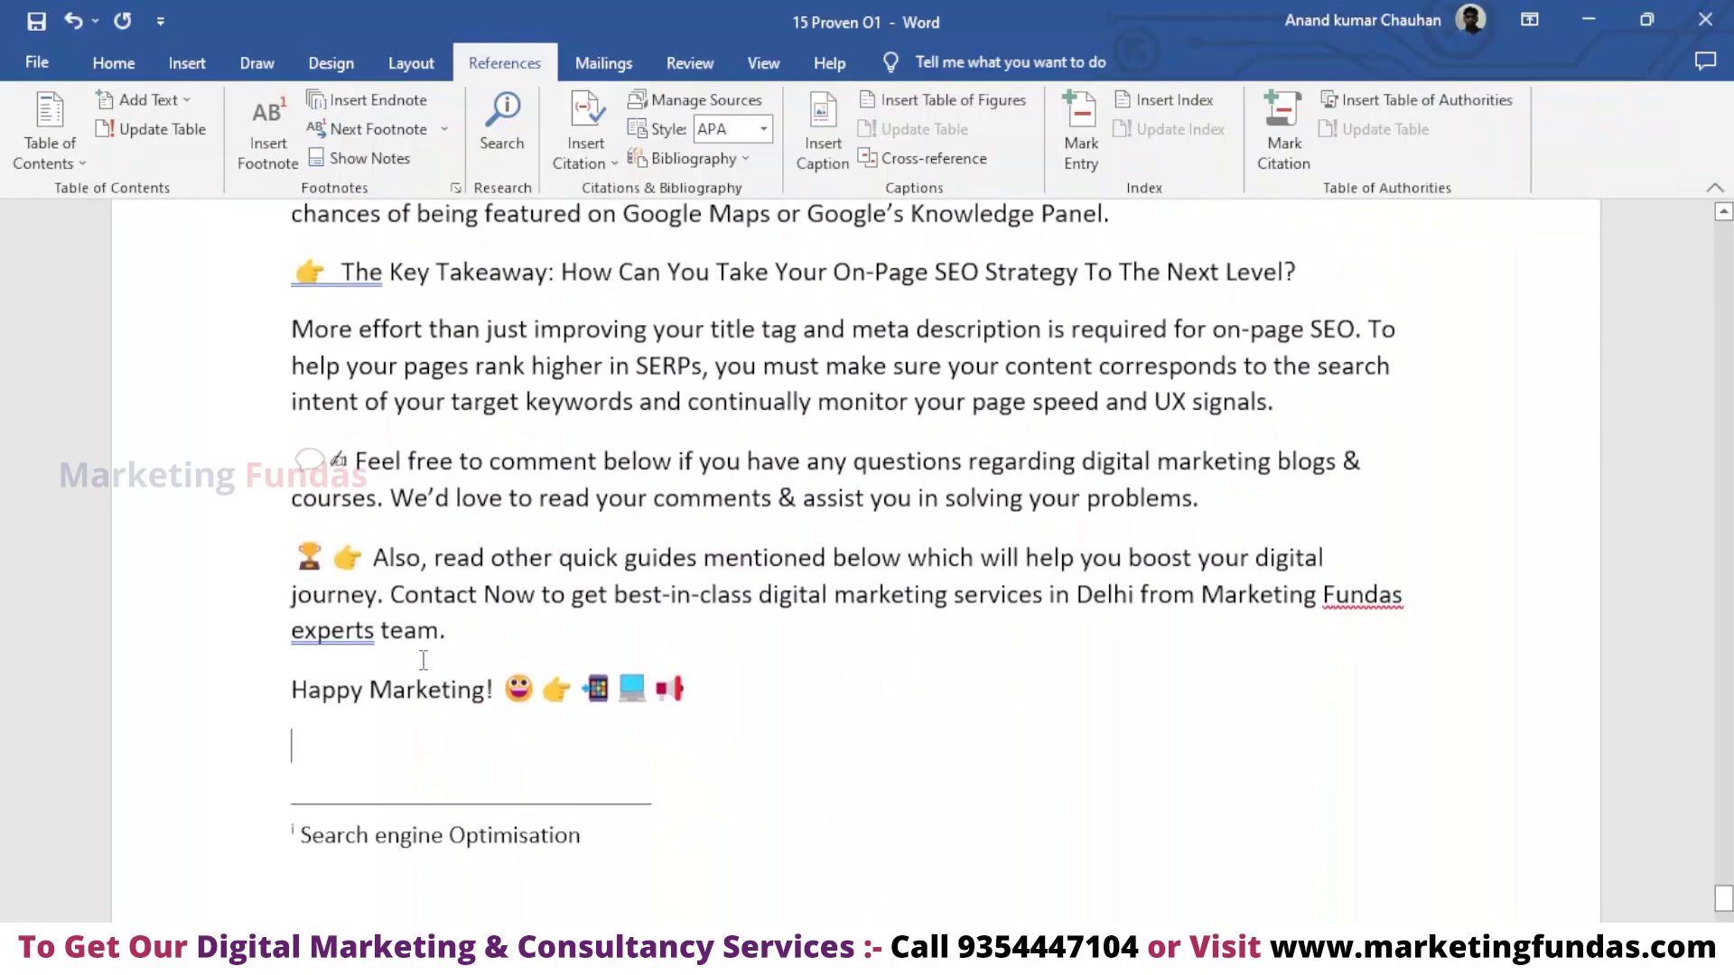
{"action": "double_click", "coordinate": [294, 835]}
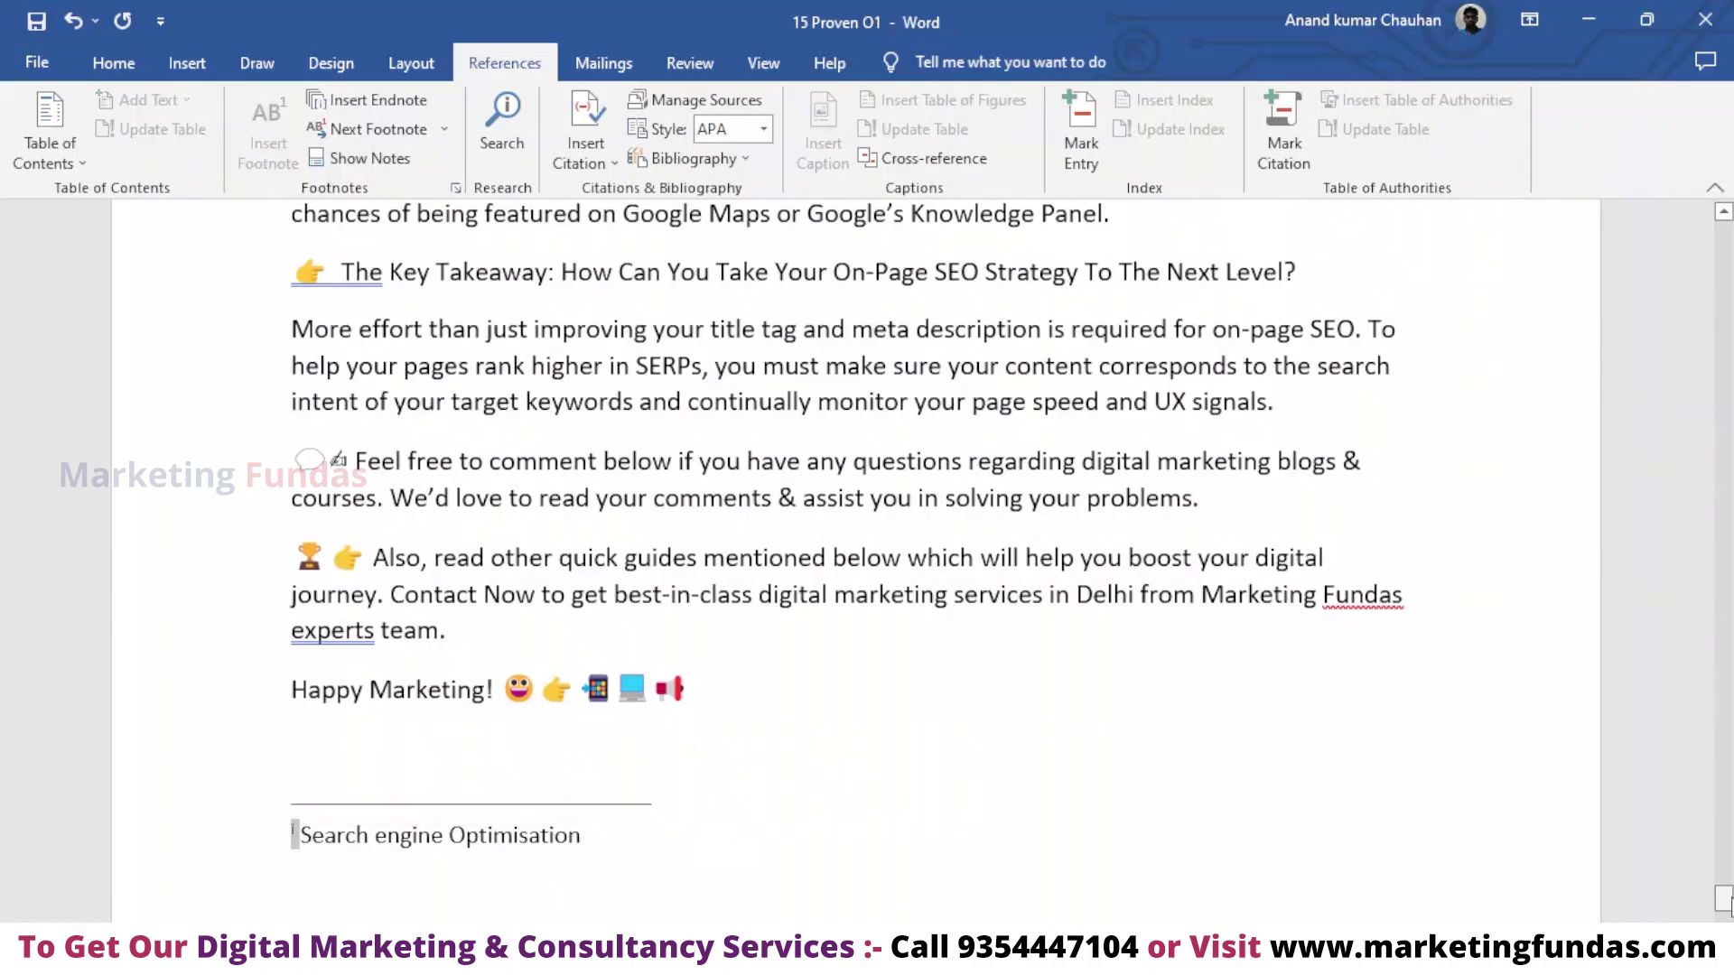
{"action": "left_click_drag", "start_coordinate": [1723, 898], "coordinate": [1719, 16]}
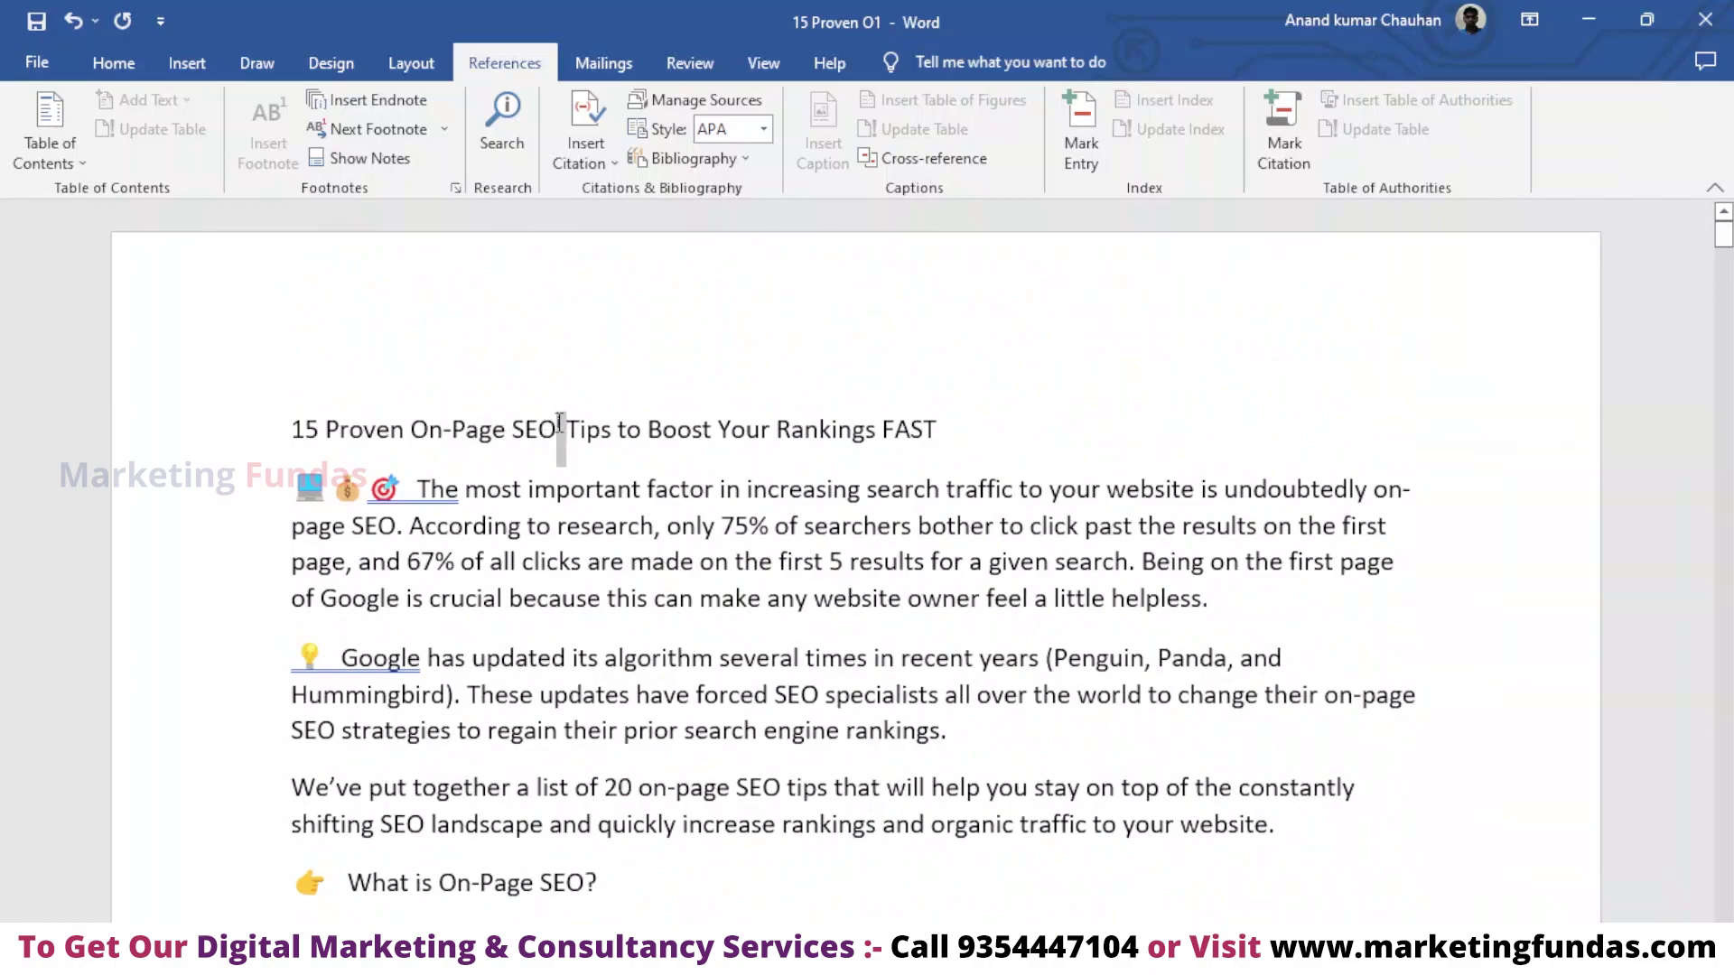
- Place the cursor in the title and undo the endnote with Ctrl+Z
{"action": "left_click", "coordinate": [832, 430]}
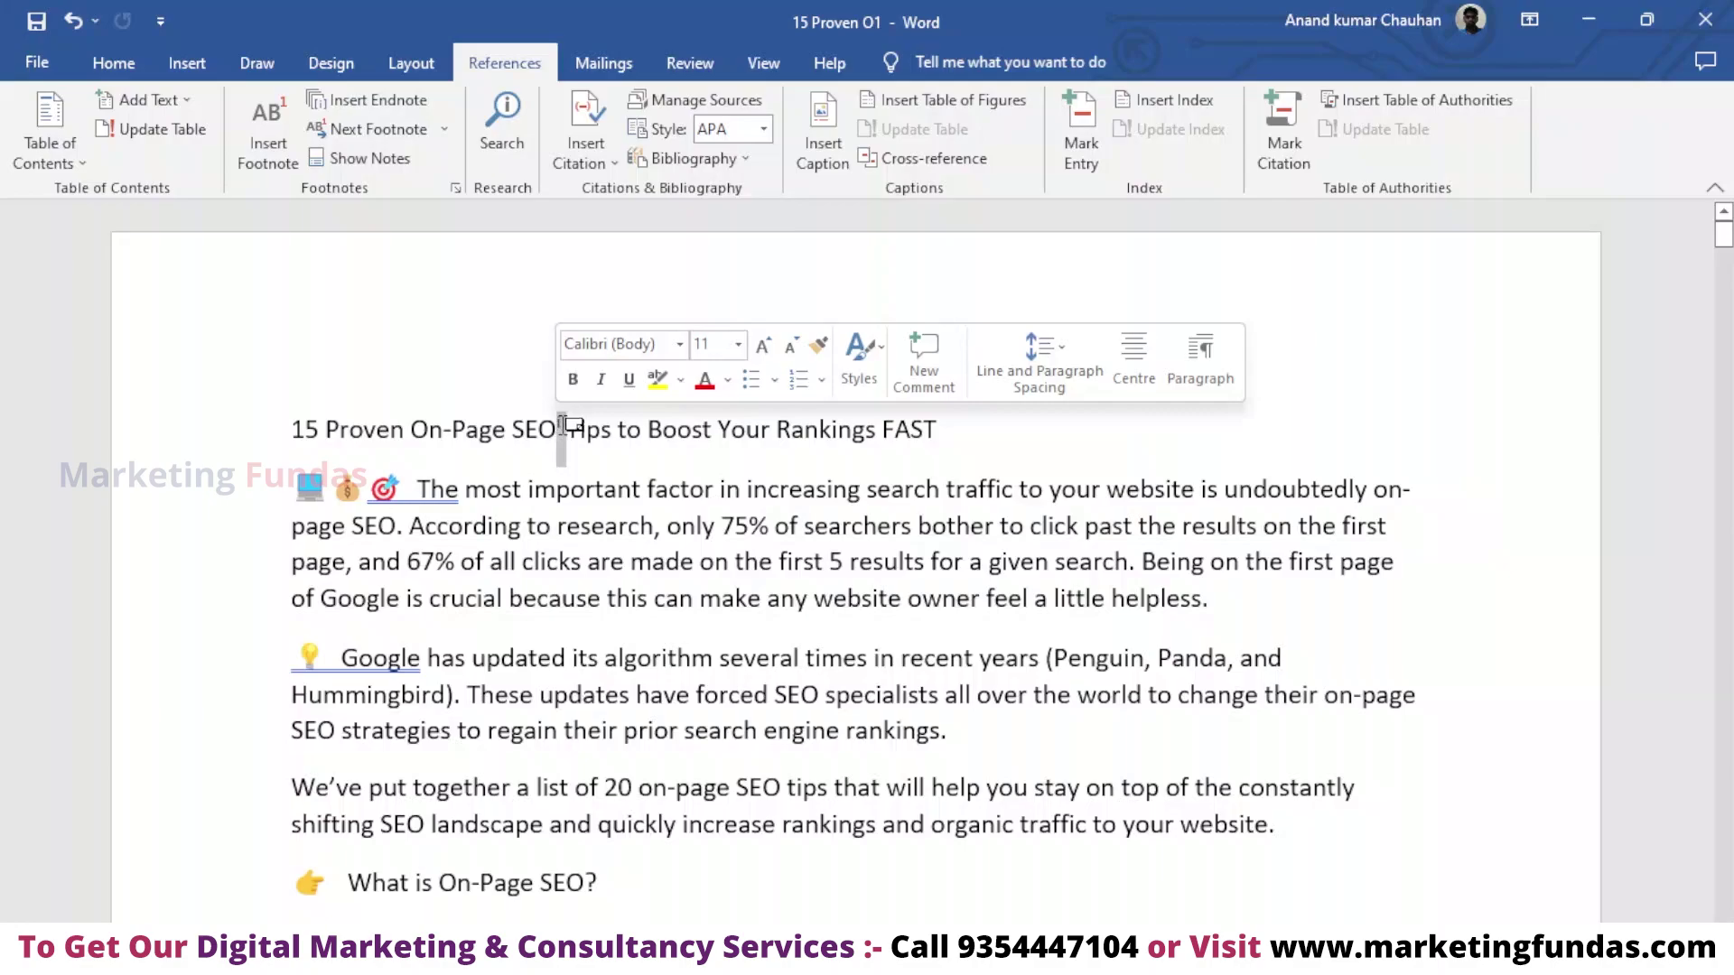
{"action": "key", "text": "ctrl+z"}
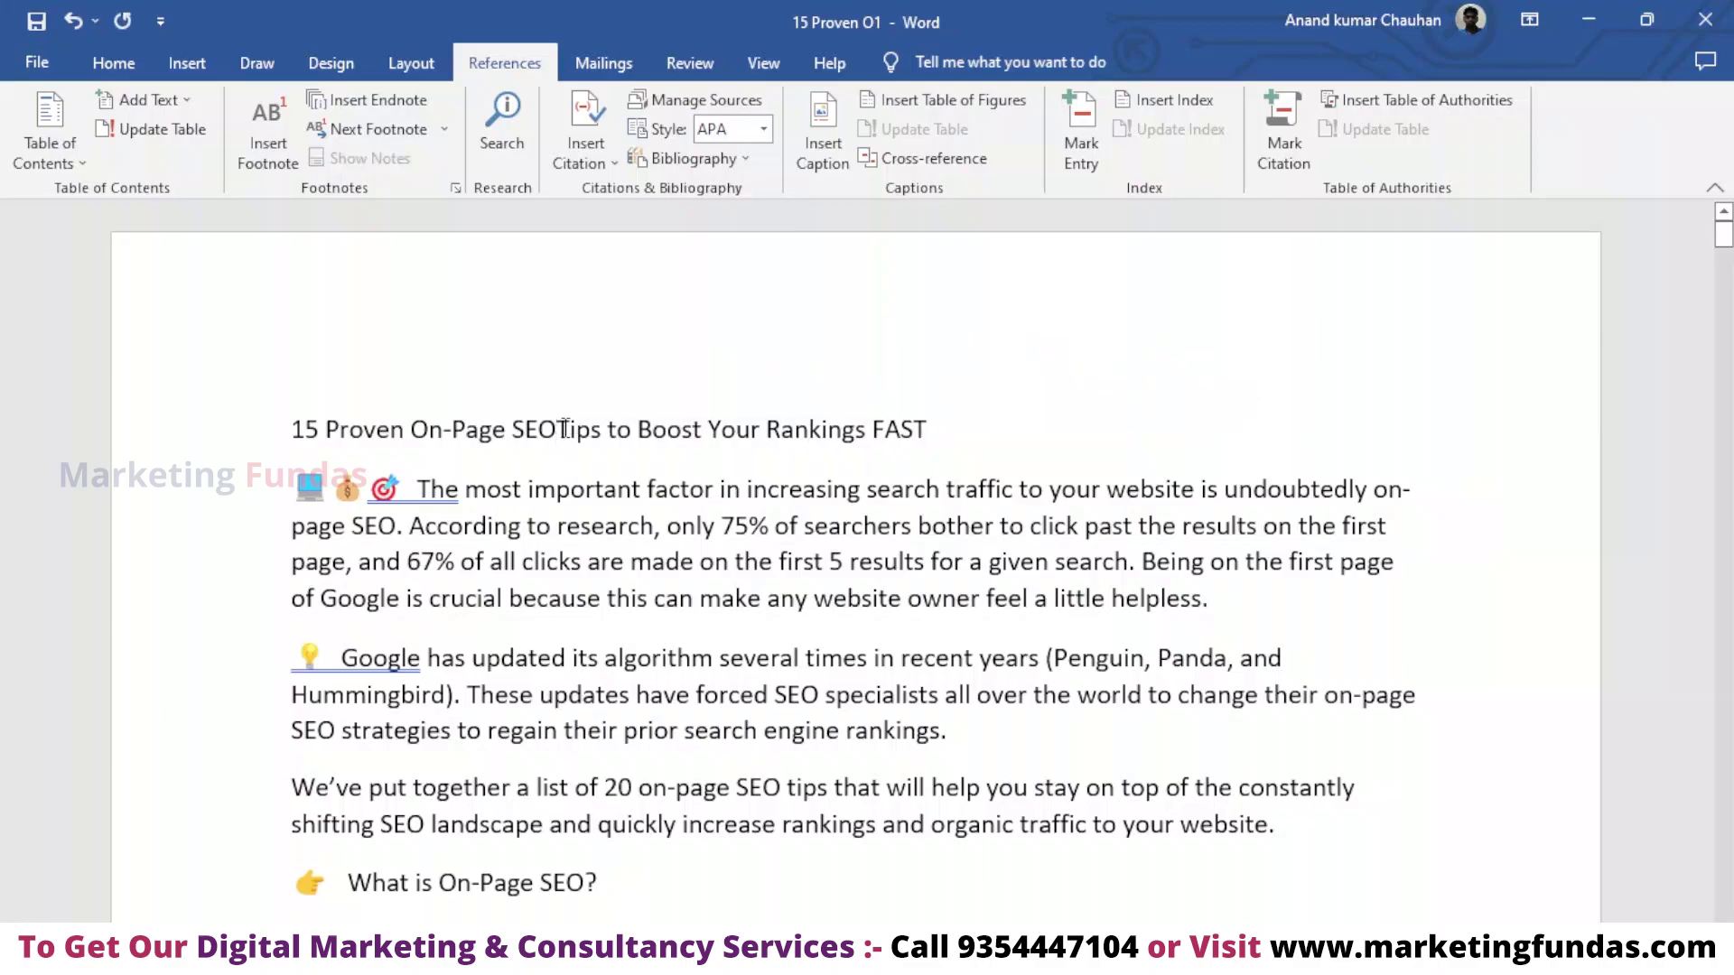